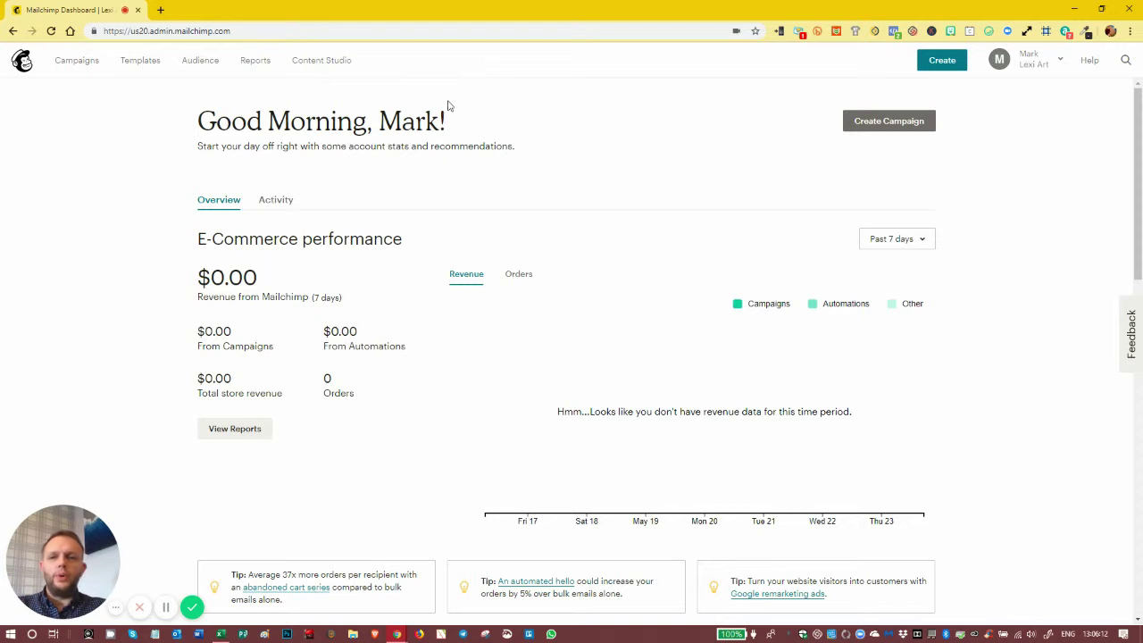
From Templates, choose Create Template to see starting layouts like Featured and Basic
left_click(133, 66)
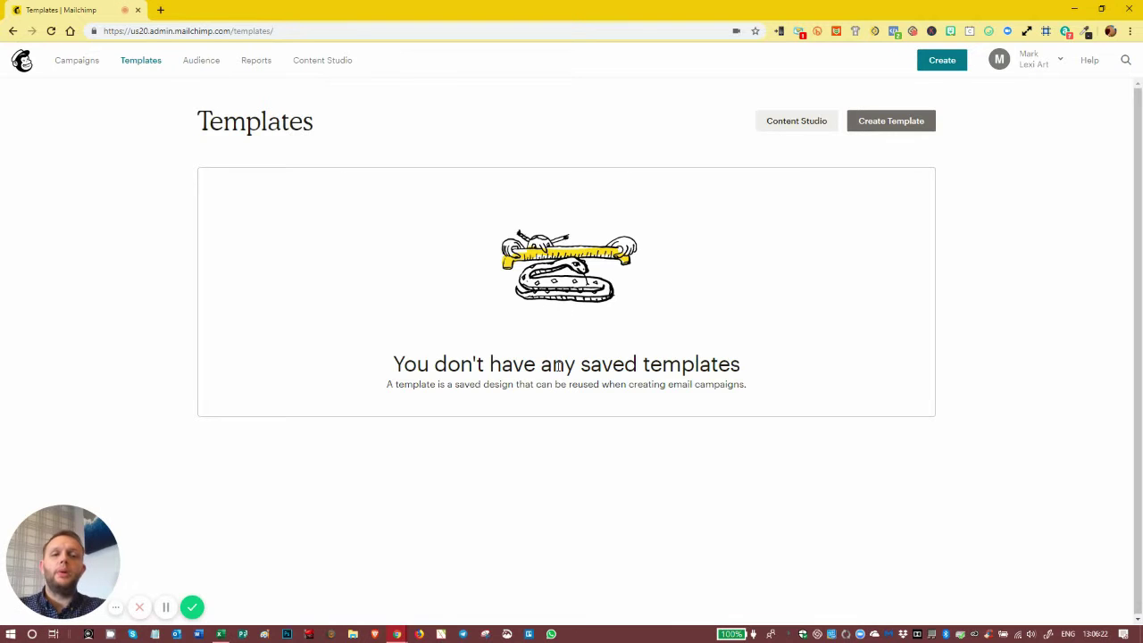
left_click(886, 123)
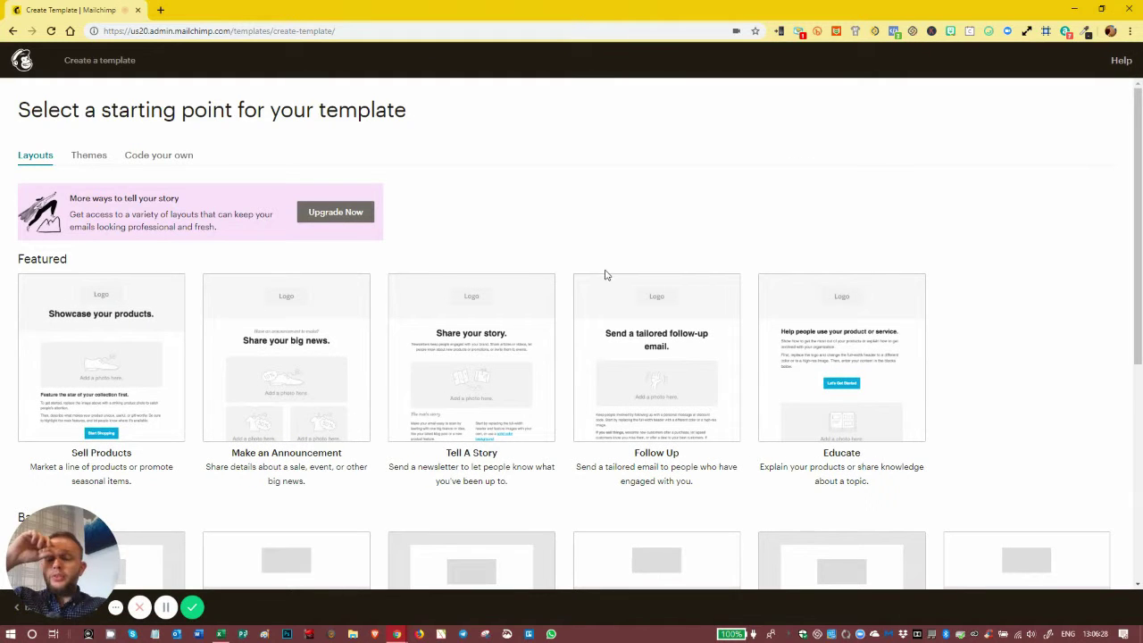
scroll(597, 248, "down", 5)
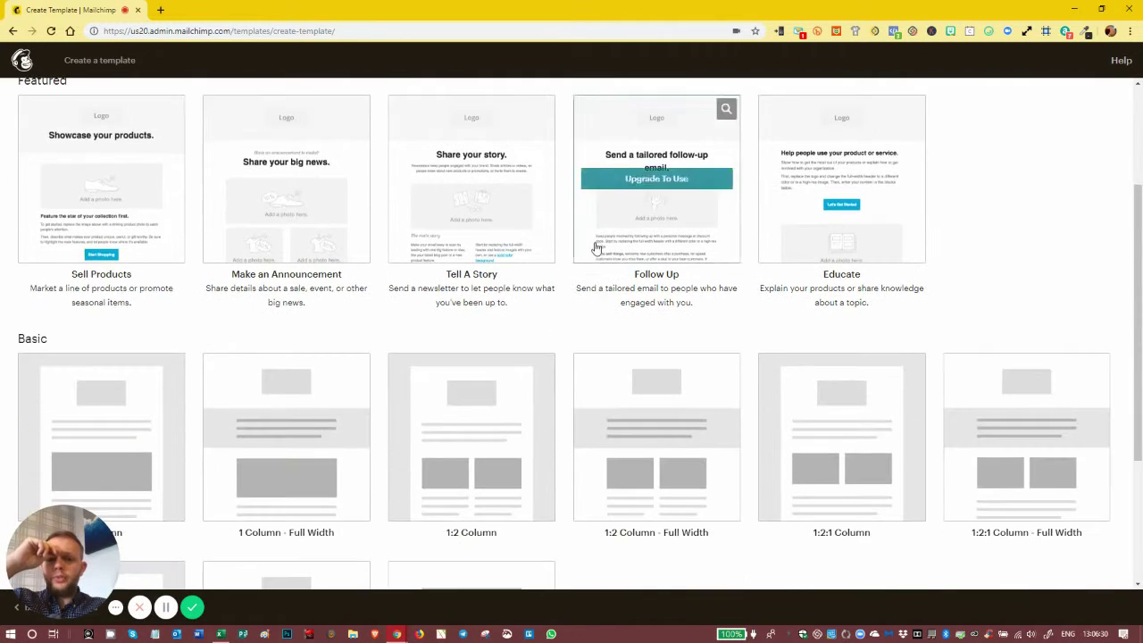
scroll(515, 345, "up", 5)
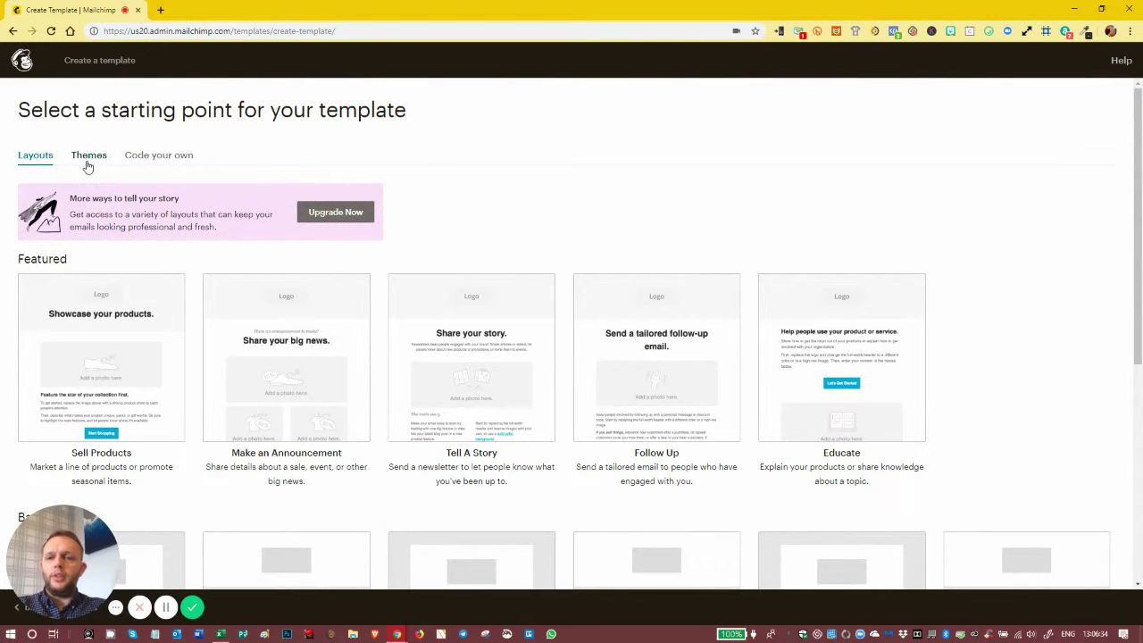
Browse the themes filtered to Photography (4), then to Newsletters (30)
left_click(87, 162)
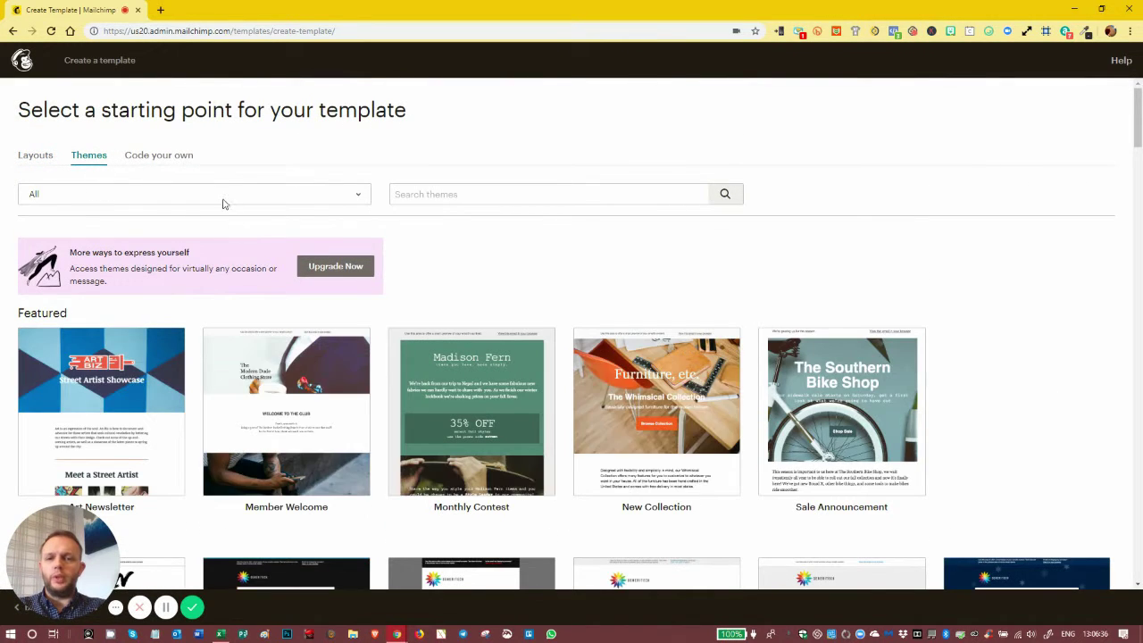
left_click(224, 200)
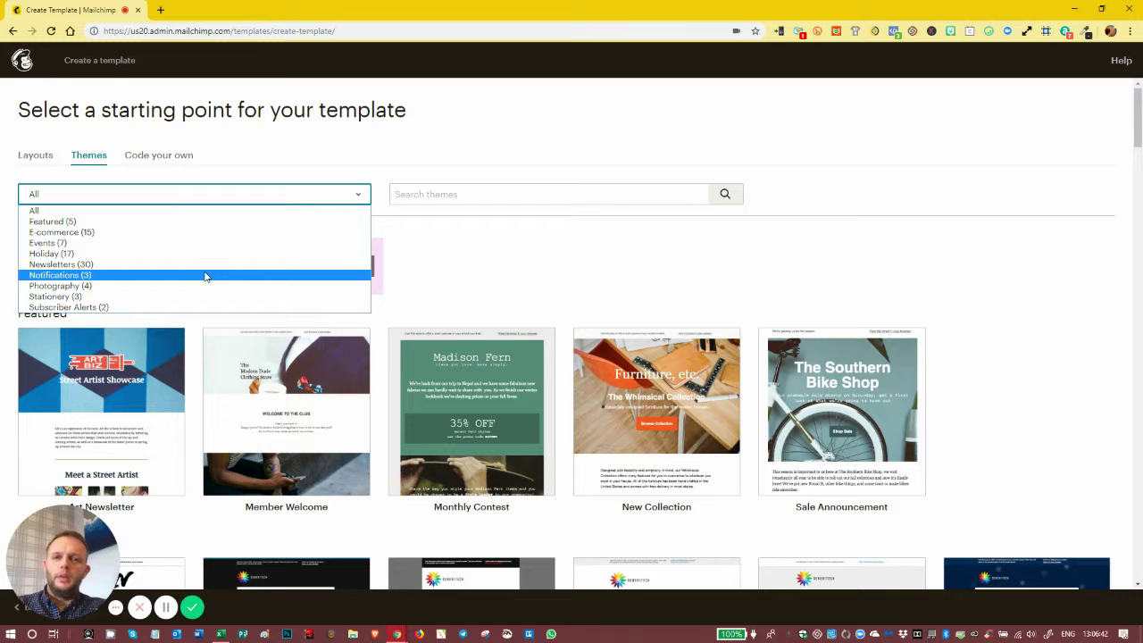
left_click(161, 286)
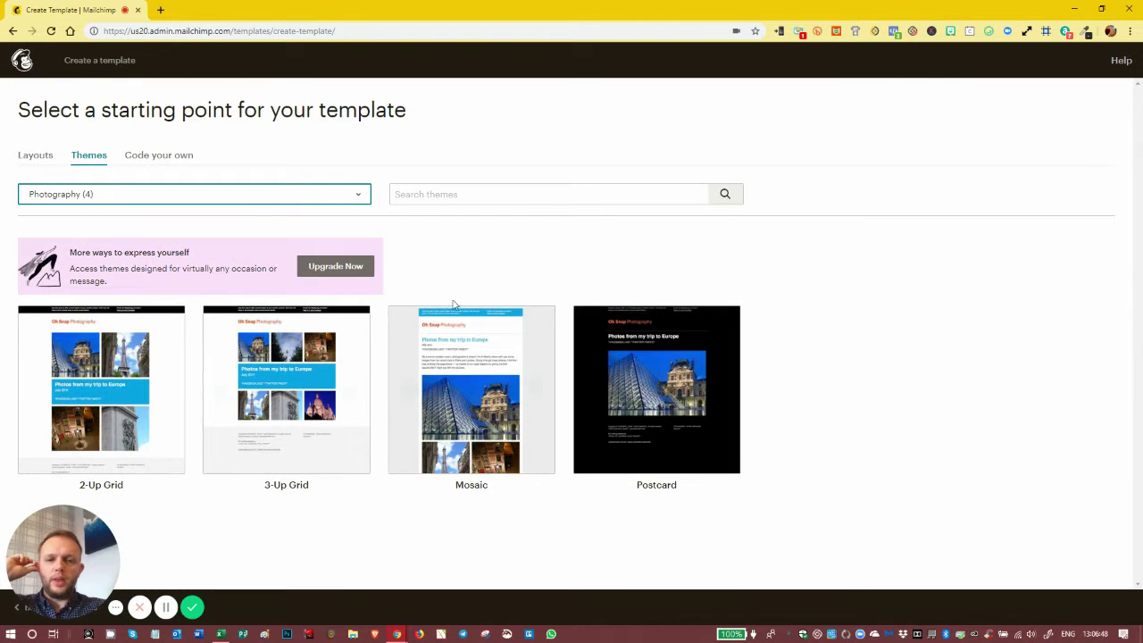
left_click(223, 195)
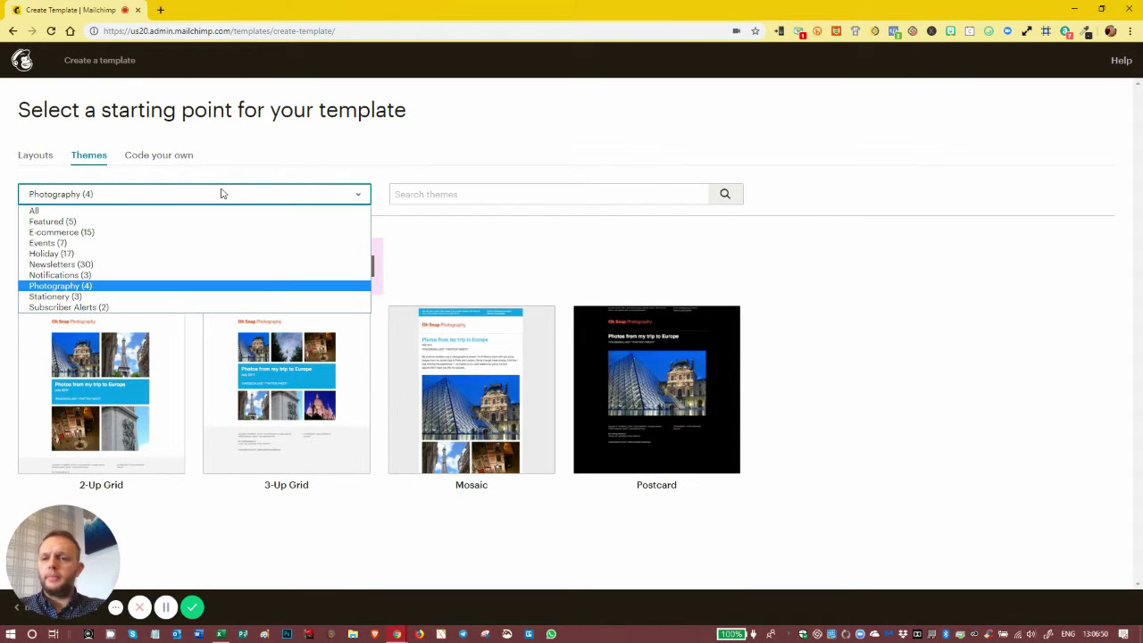
left_click(111, 265)
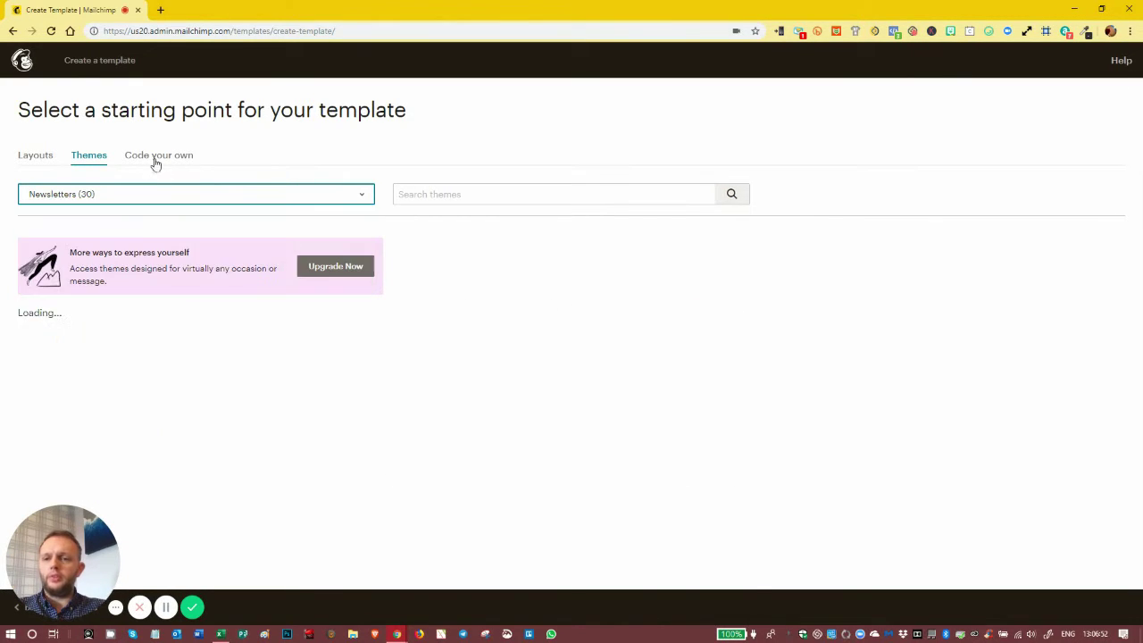
scroll(390, 309, "down", 10)
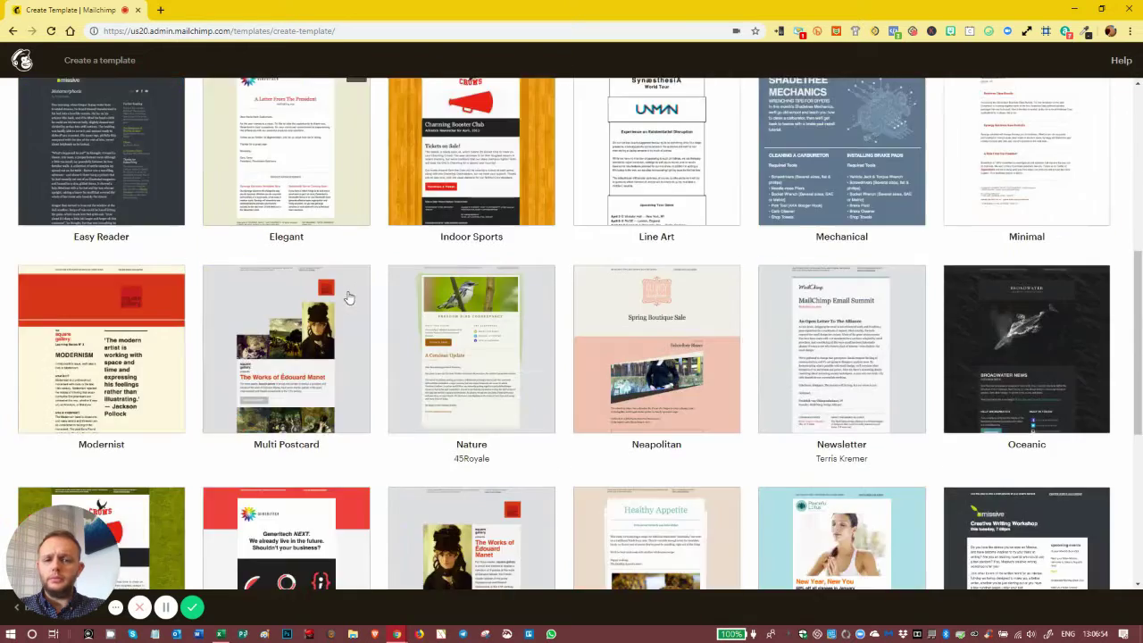
scroll(349, 290, "up", 10)
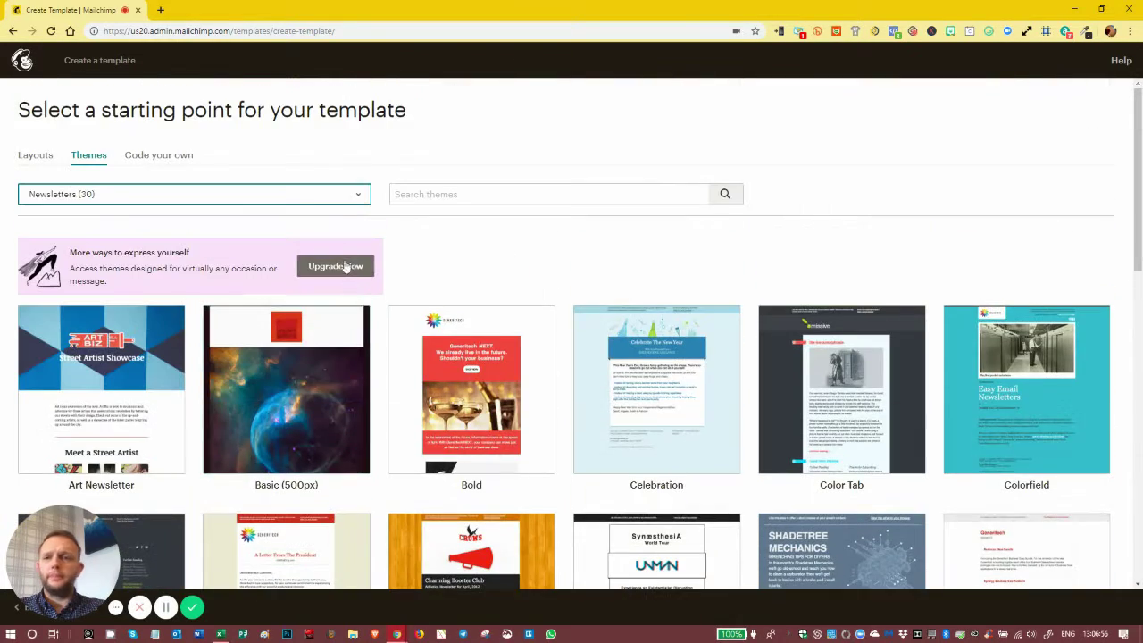
left_click(300, 200)
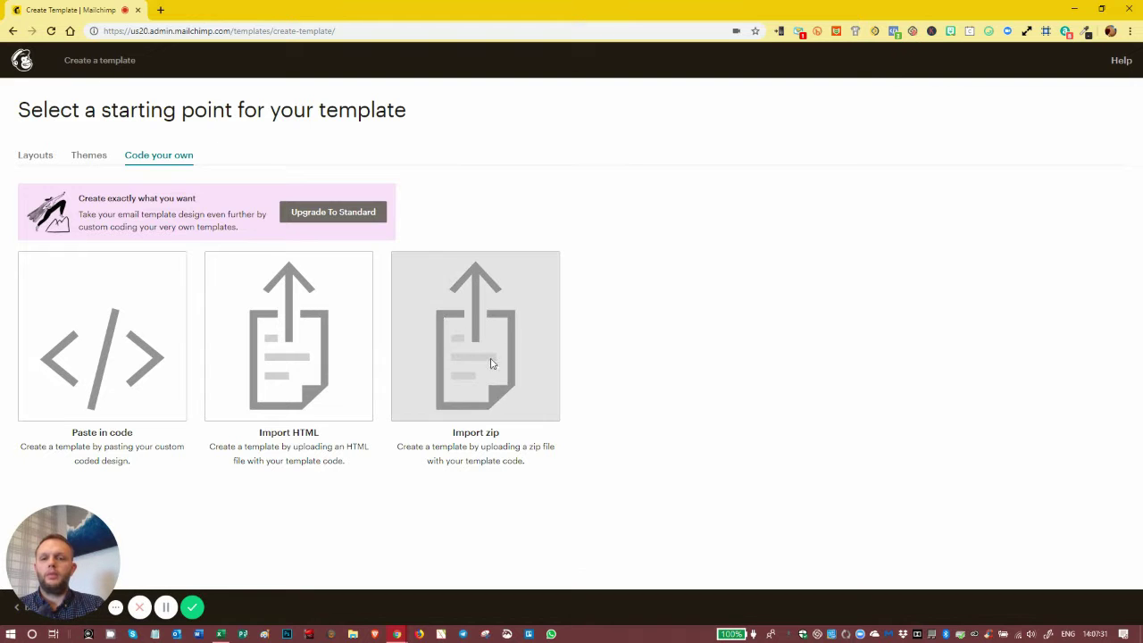
Leave the themes for Layouts and scroll down to the Basic designs from 1 Column to Simple Text
left_click(88, 159)
scroll(524, 383, "down", 6)
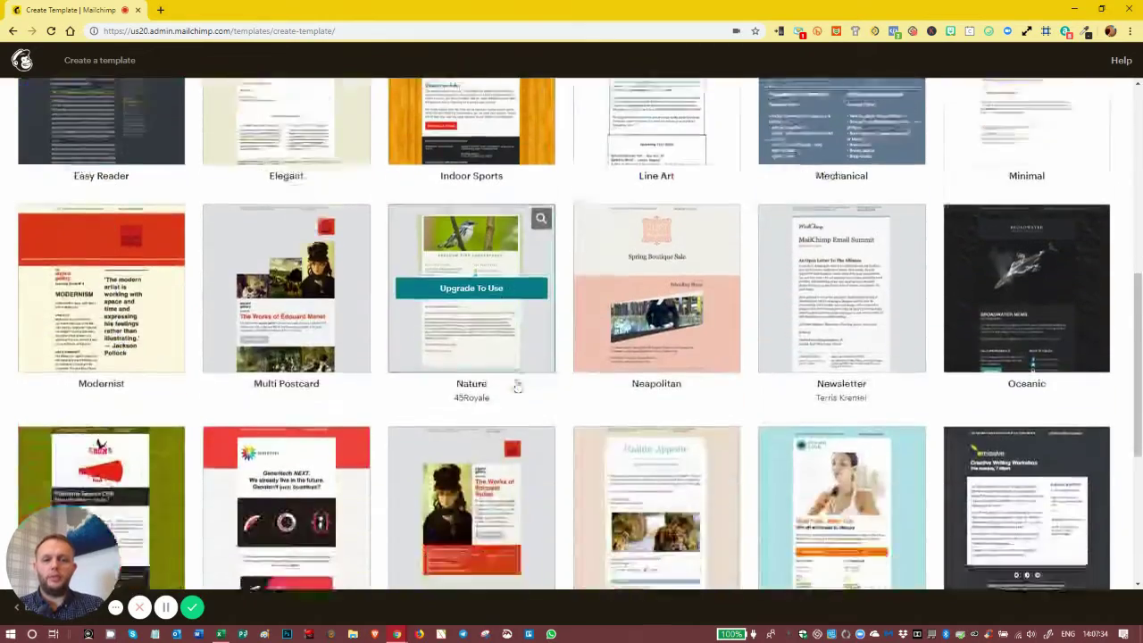
scroll(517, 386, "down", 4)
scroll(342, 282, "up", 4)
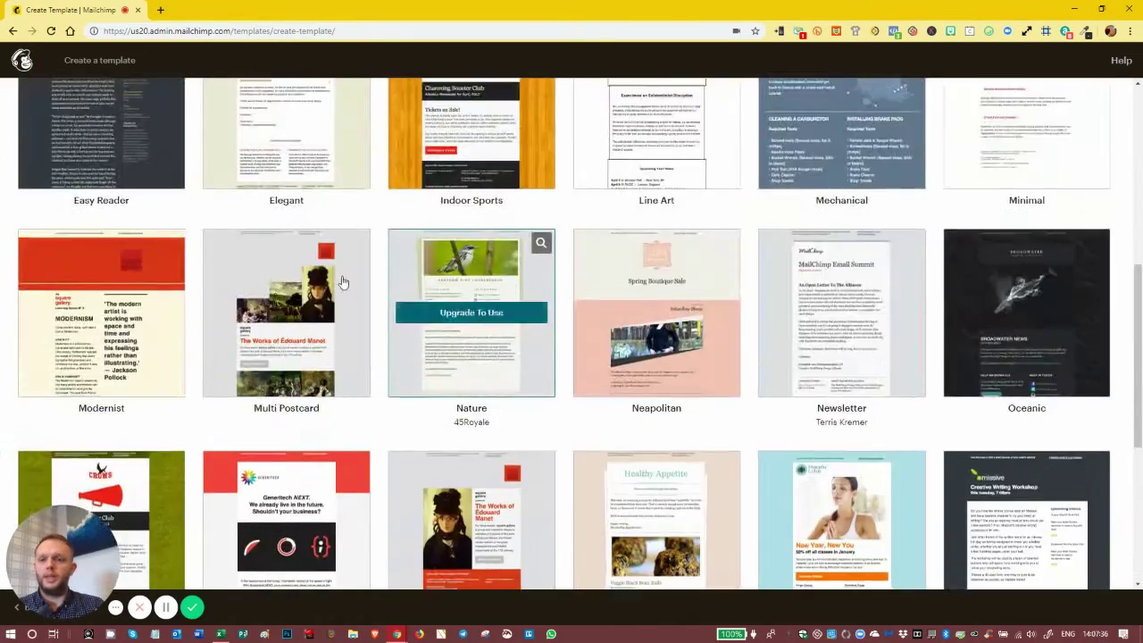
scroll(342, 282, "up", 8)
left_click(36, 157)
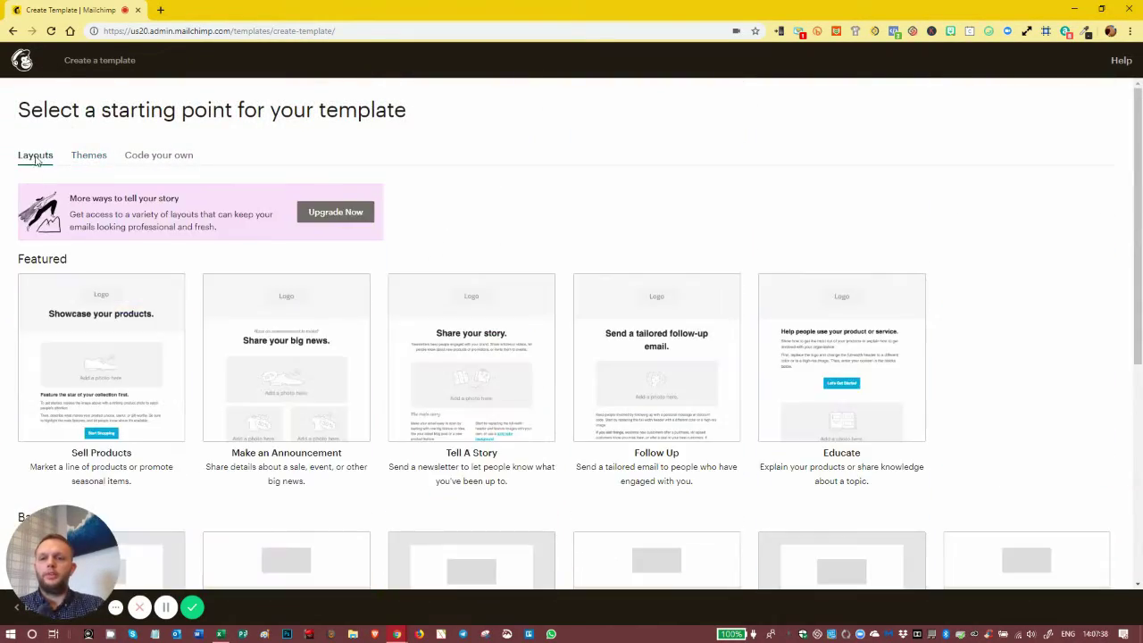
scroll(351, 386, "down", 5)
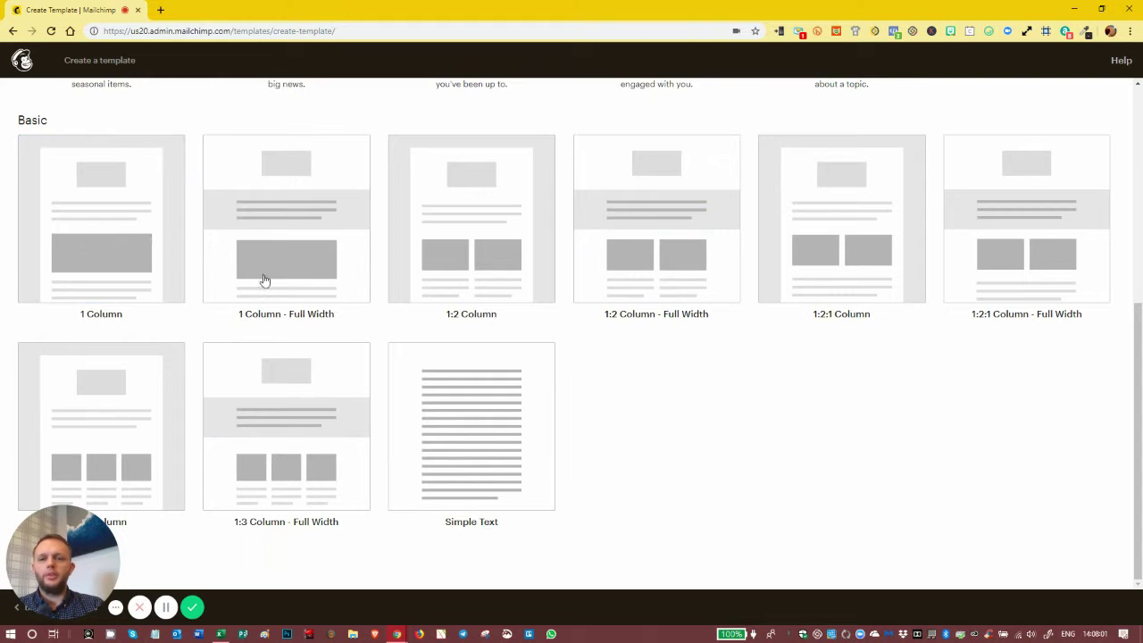
scroll(286, 268, "up", 3)
scroll(302, 311, "down", 2)
scroll(303, 312, "down", 1)
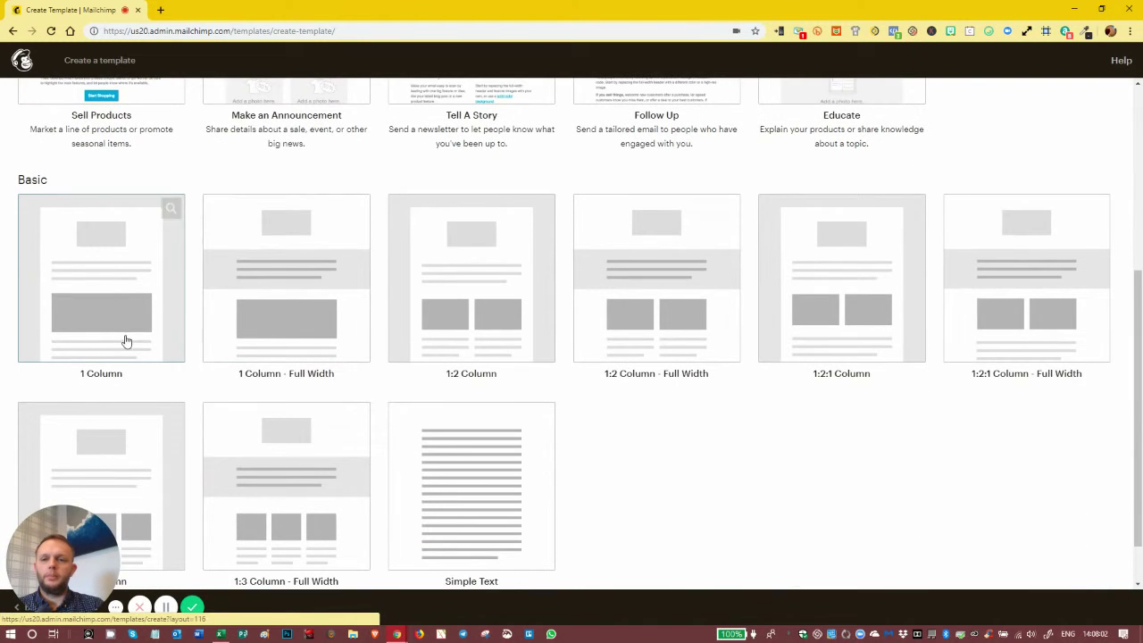
Start from the 1 Column layout and delete its 'View this email in your browser' block
left_click(99, 286)
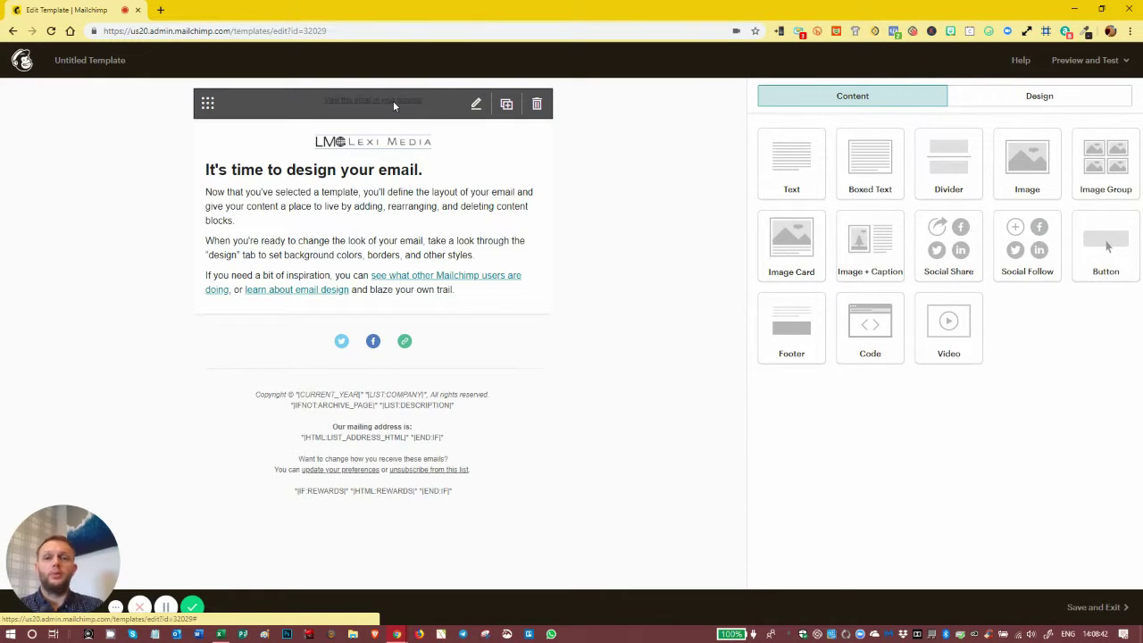
left_click(536, 104)
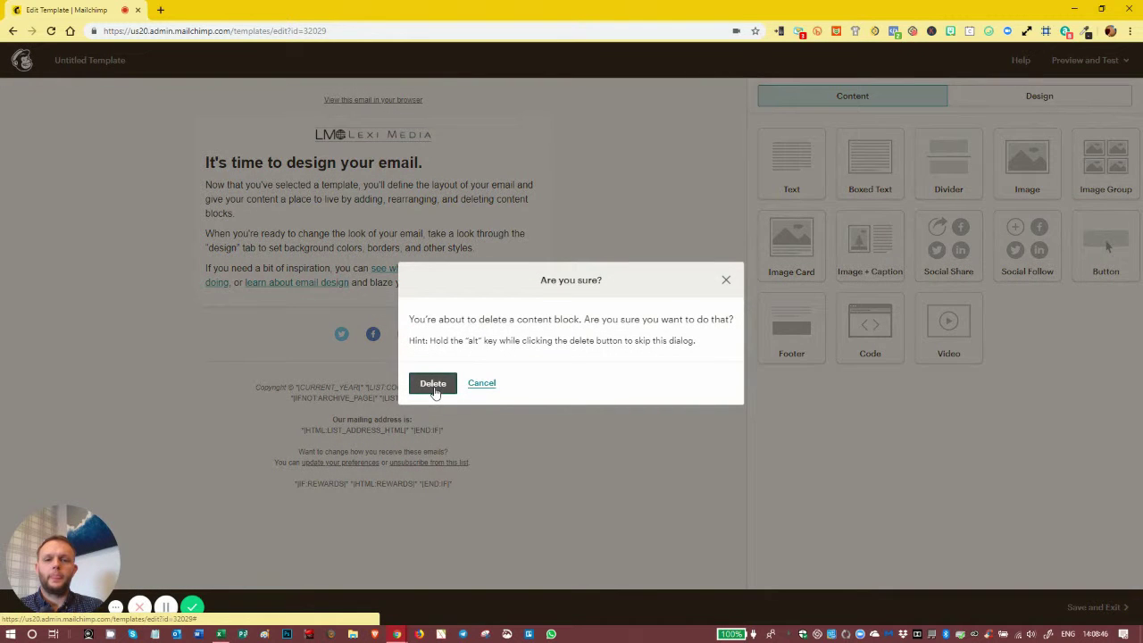
left_click(434, 384)
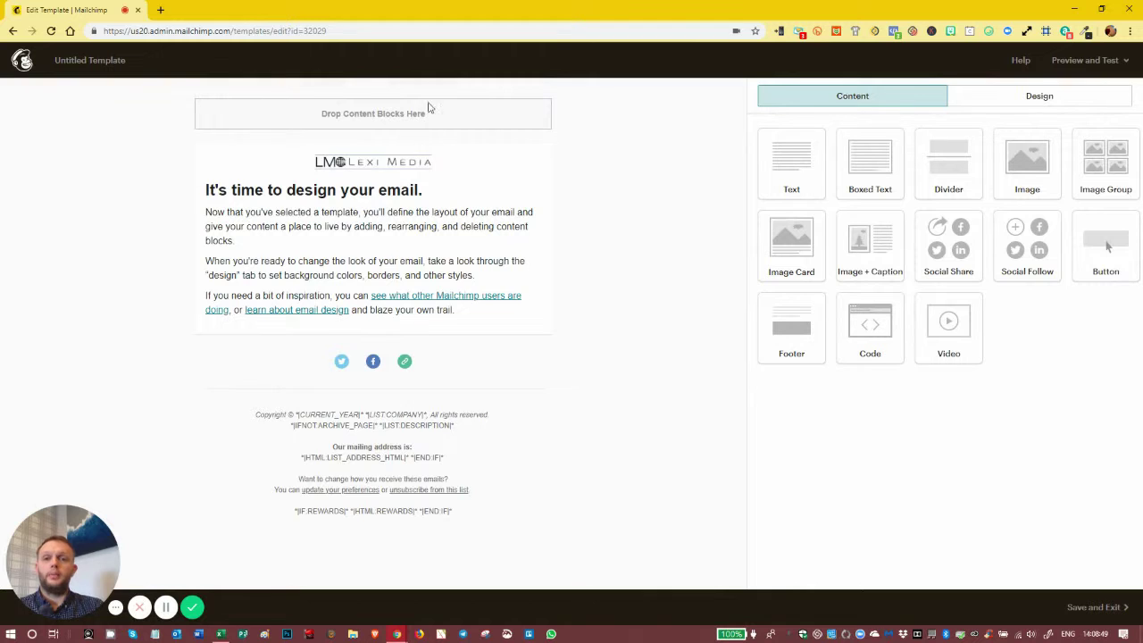
Swap the header logo for LM front222.01.png, resized to 900 × 117
left_click(387, 163)
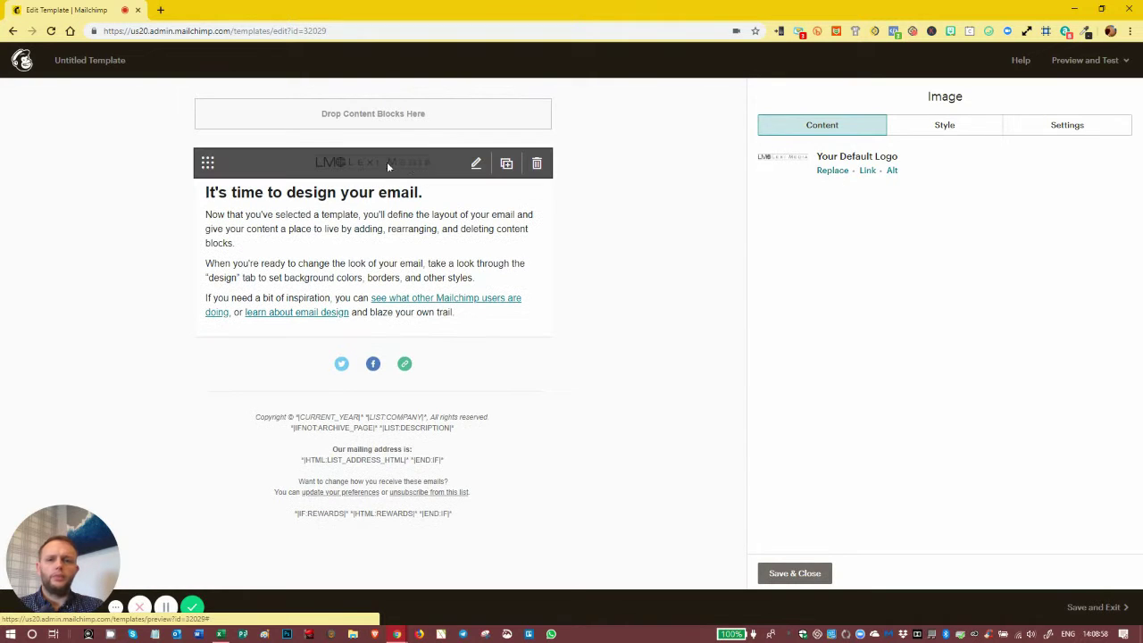
left_click(835, 175)
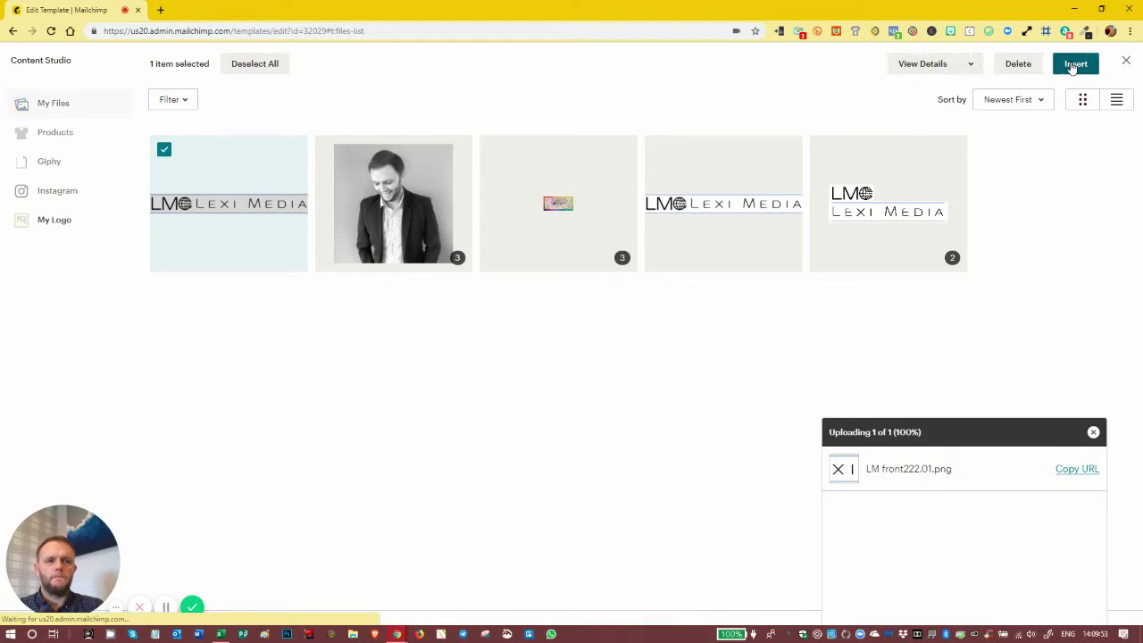
left_click(1074, 64)
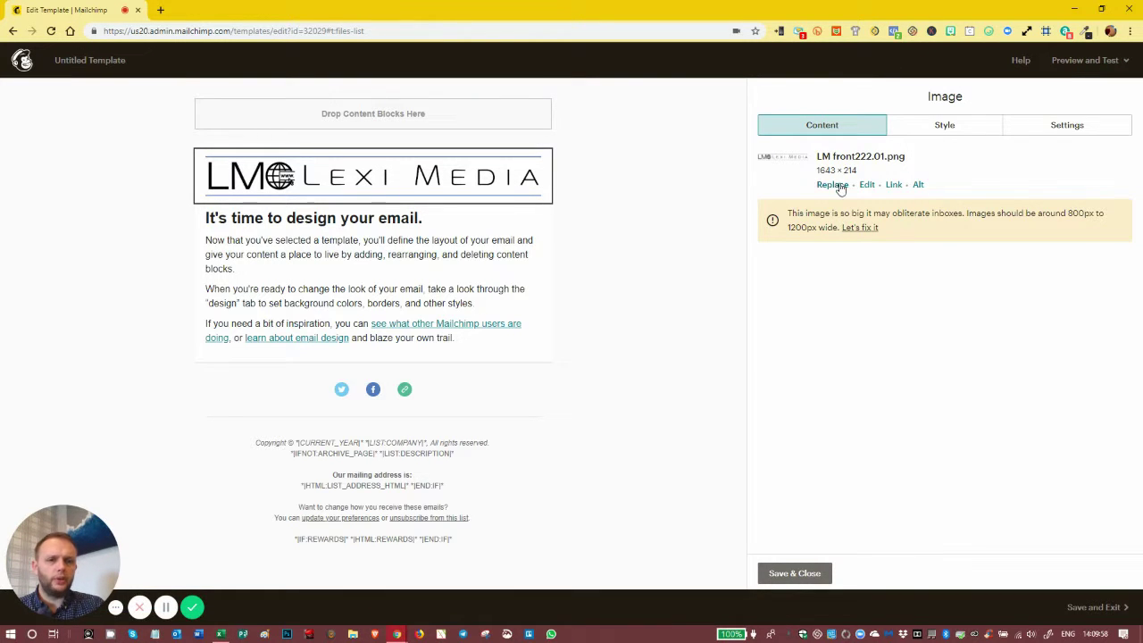
left_click(852, 229)
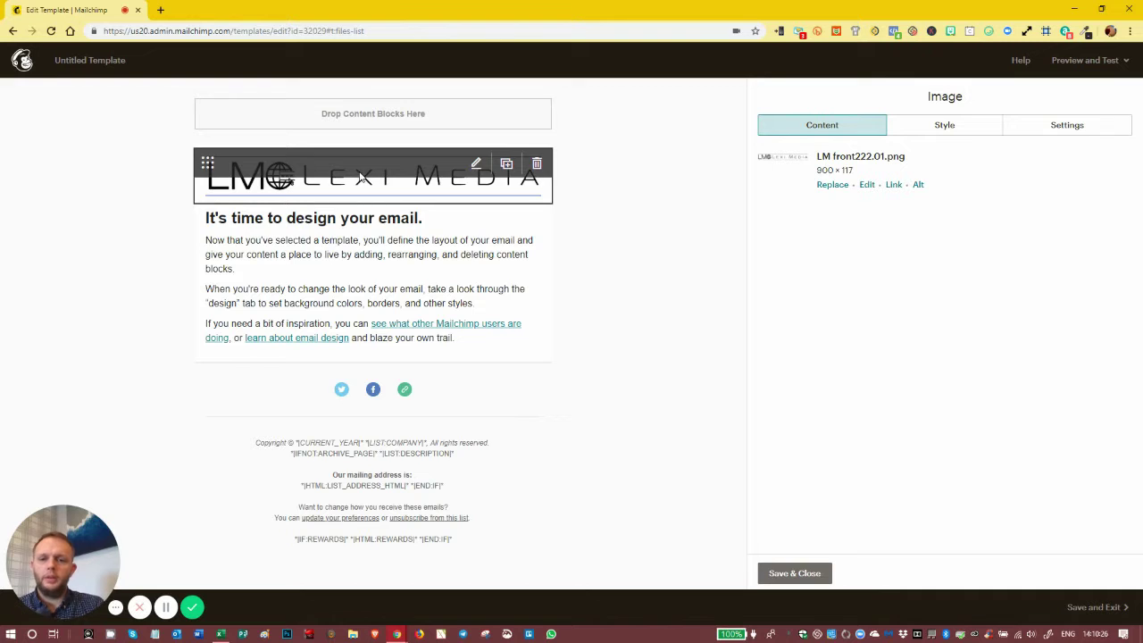
Remove Twitter from the social follow links and add an Email link
left_click(380, 400)
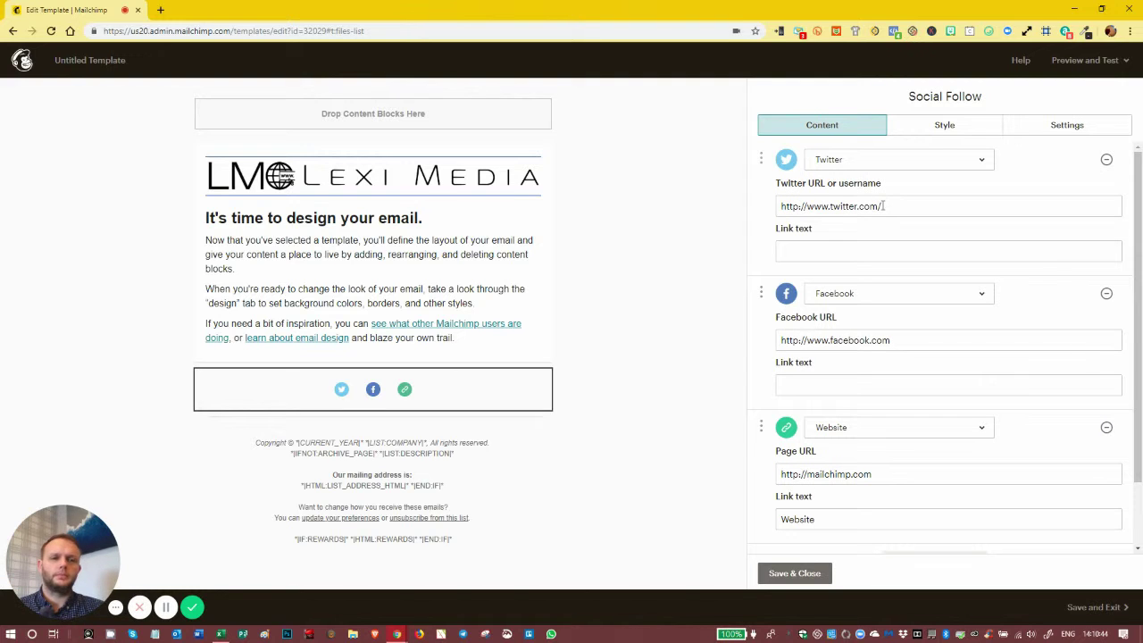
left_click(1106, 159)
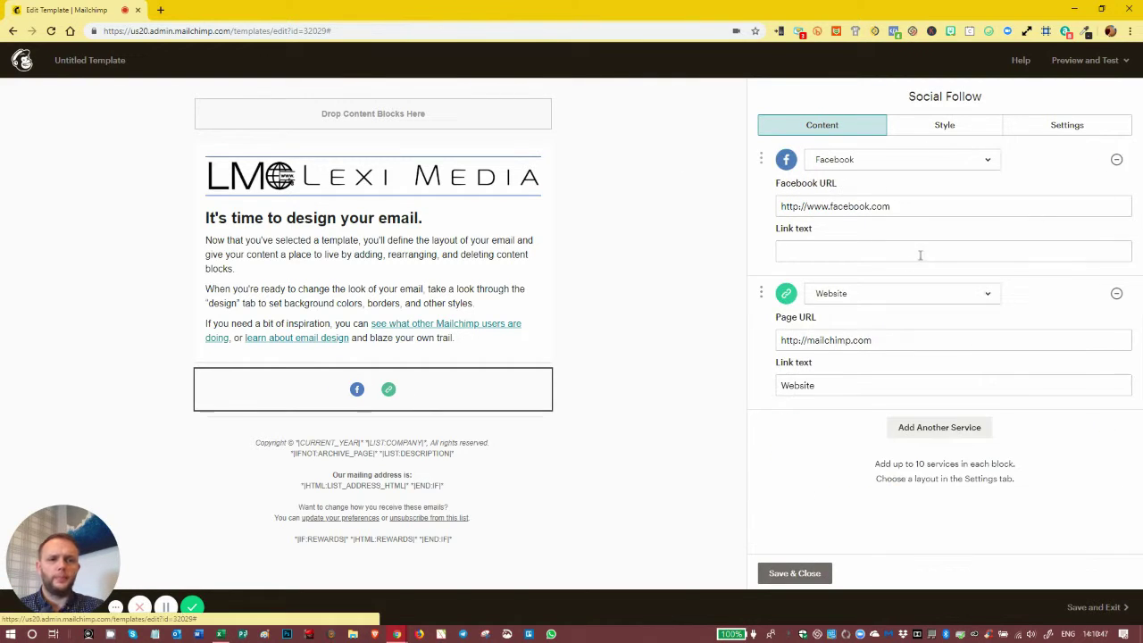
left_click(924, 436)
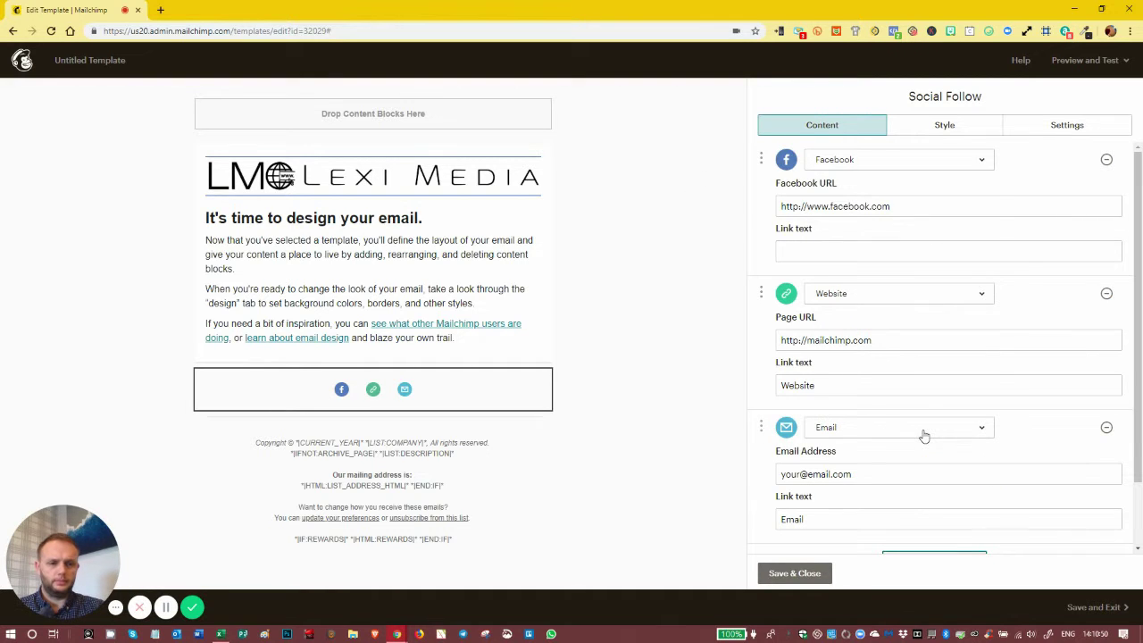
left_click(924, 435)
left_click(970, 432)
Add LinkedIn and Instagram follow links in place of the default RSS entries
scroll(930, 460, "down", 1)
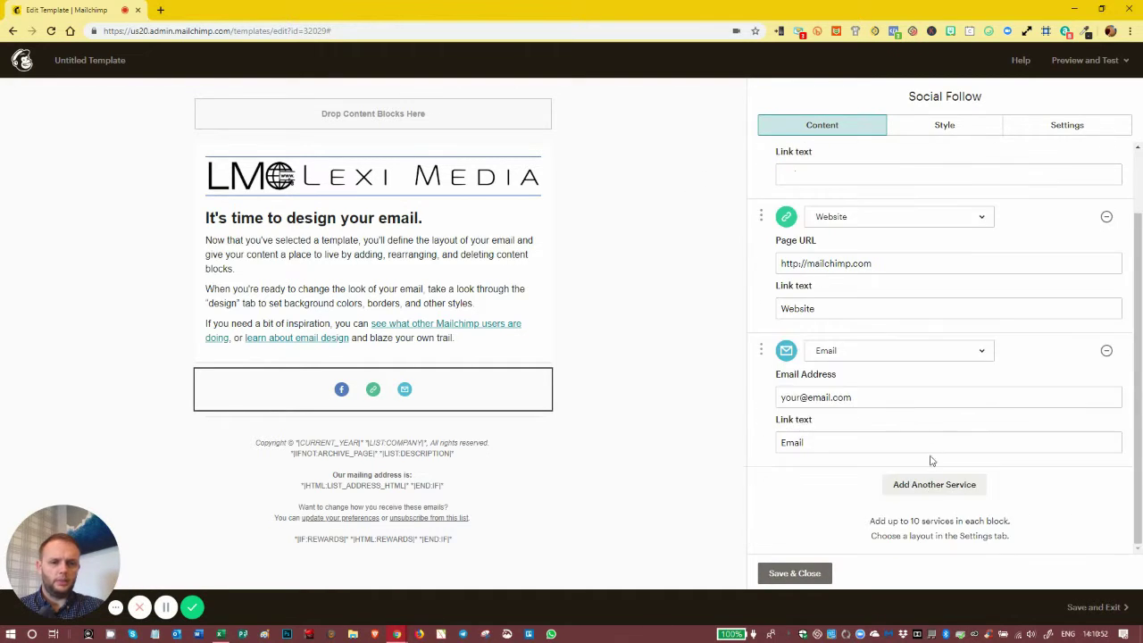
left_click(933, 484)
scroll(893, 393, "down", 2)
left_click(890, 368)
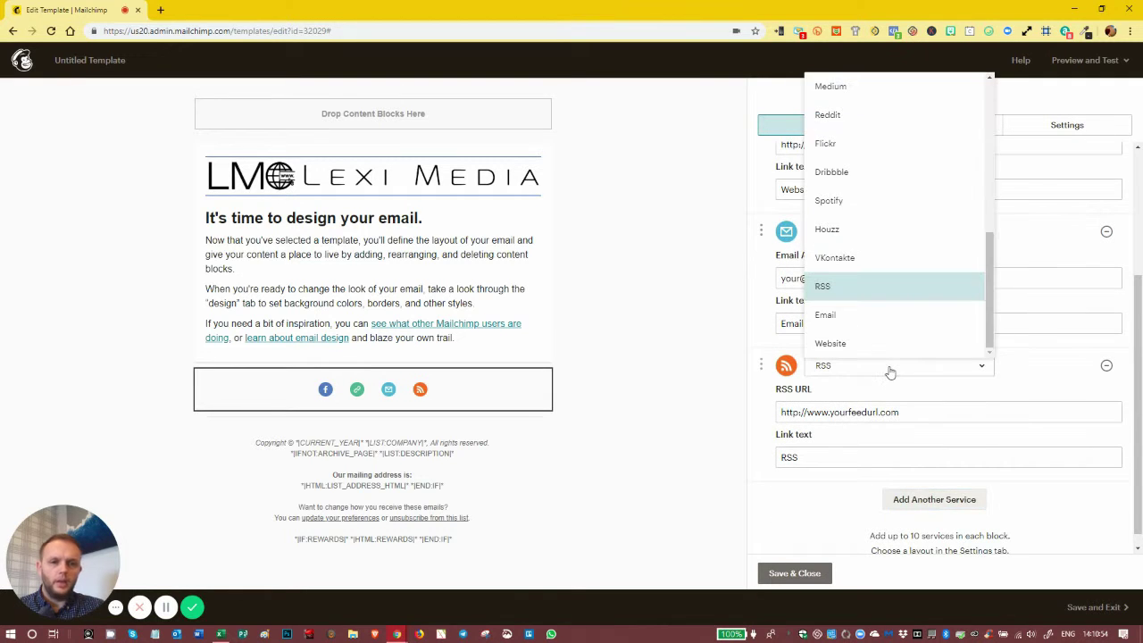
scroll(860, 134, "up", 5)
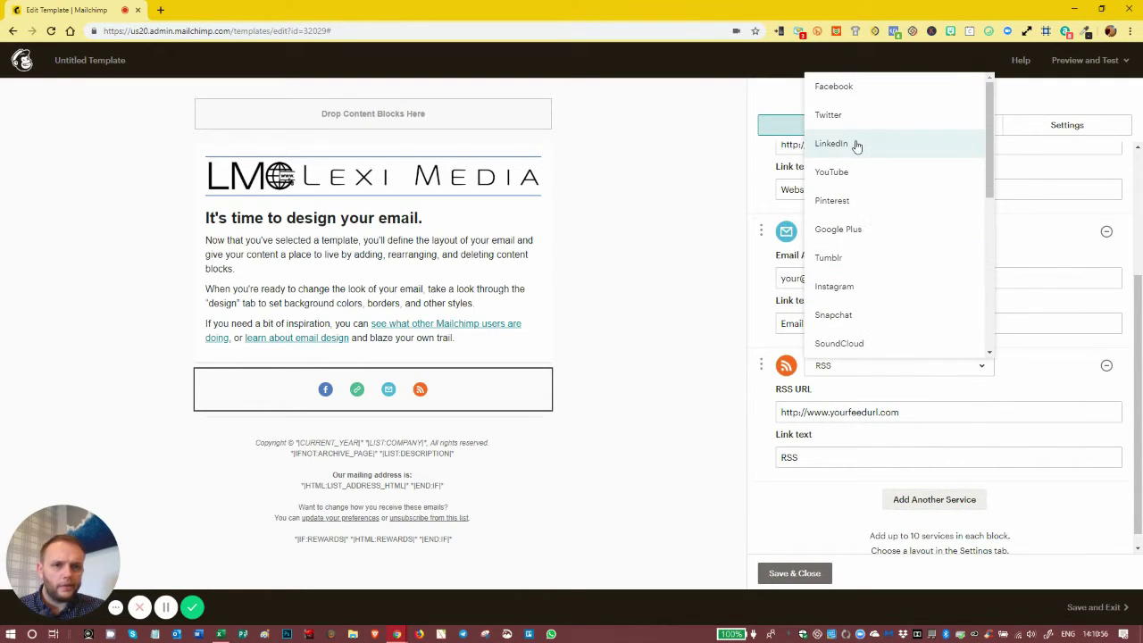
left_click(855, 146)
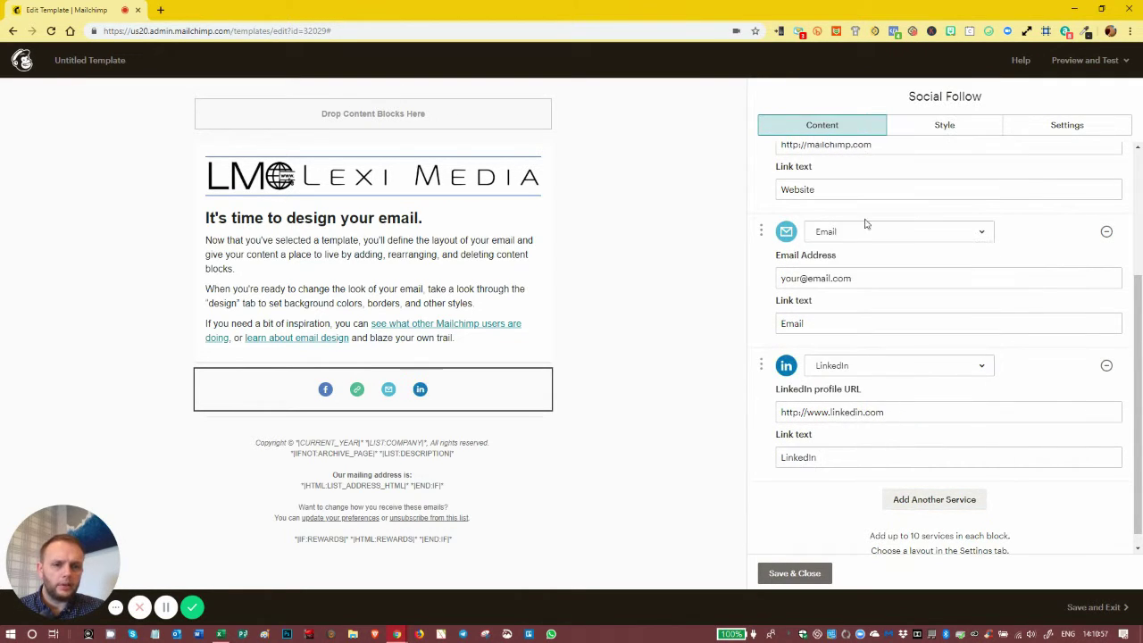
left_click(920, 505)
scroll(884, 384, "down", 2)
left_click(880, 350)
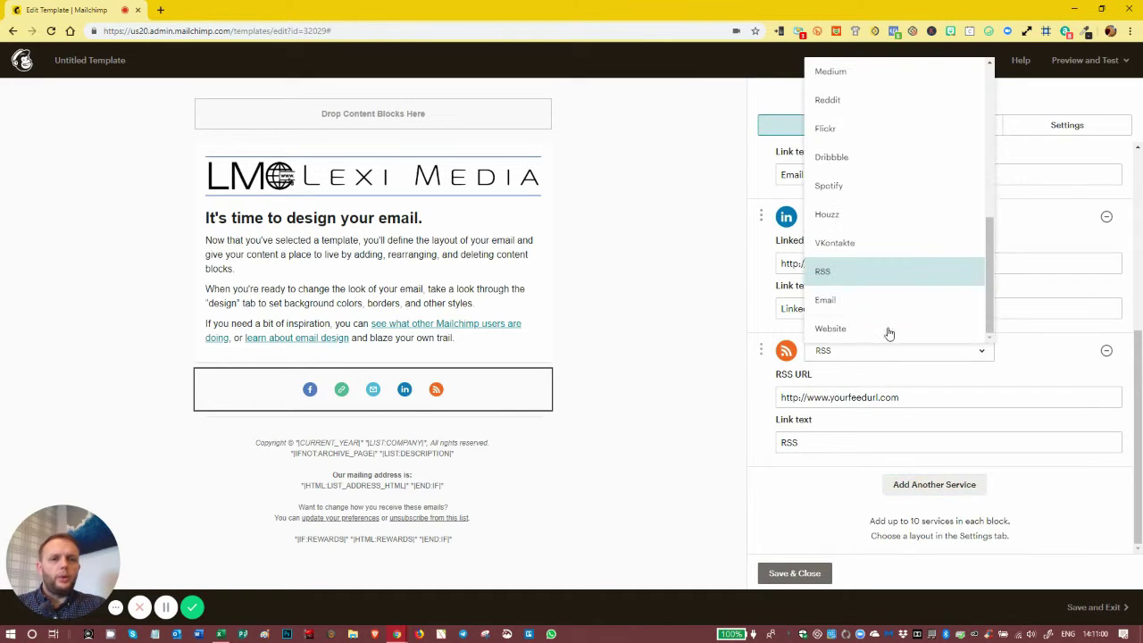
scroll(955, 167, "up", 4)
scroll(956, 167, "up", 1)
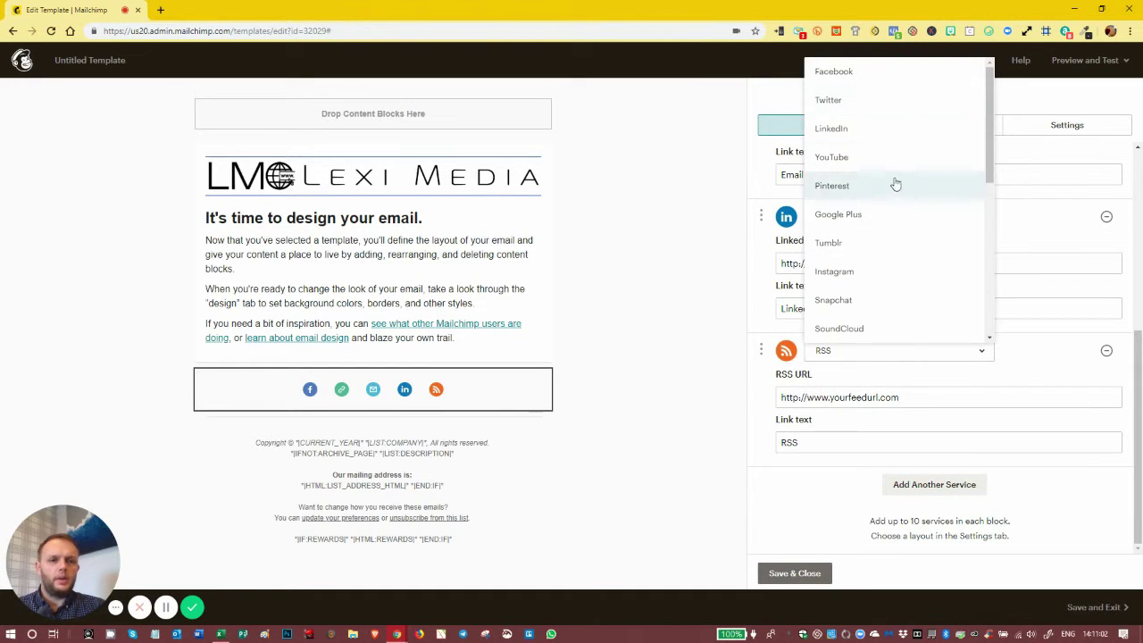
left_click(865, 269)
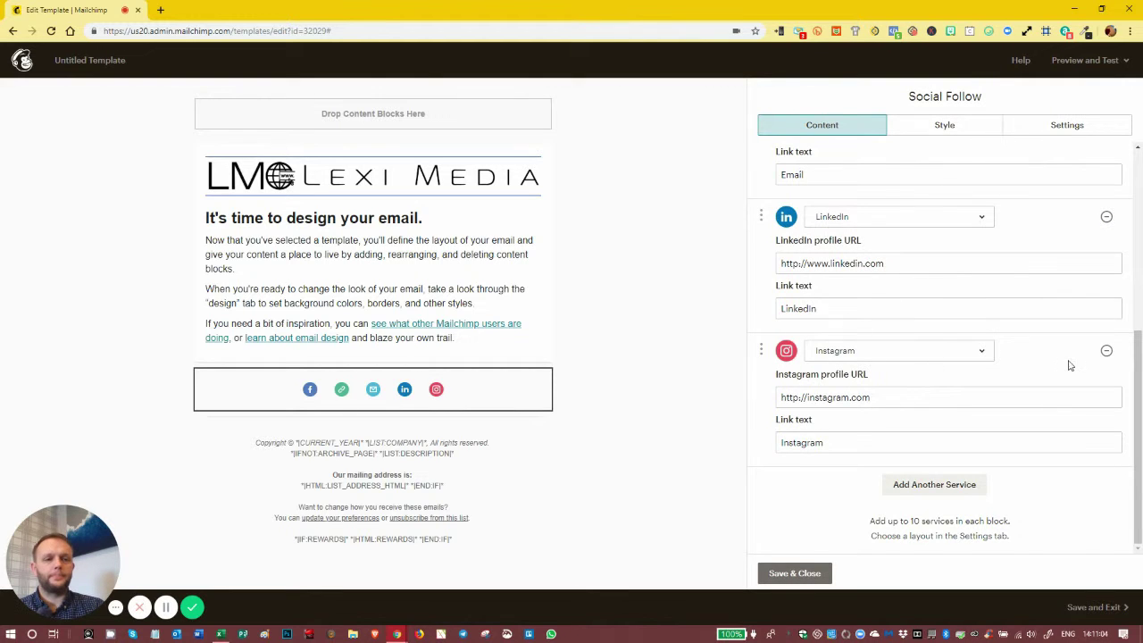
Reorder links to Facebook, LinkedIn, Instagram, Website, Email and enter 'Facebook' as Facebook's link text
scroll(761, 350, "up", 1)
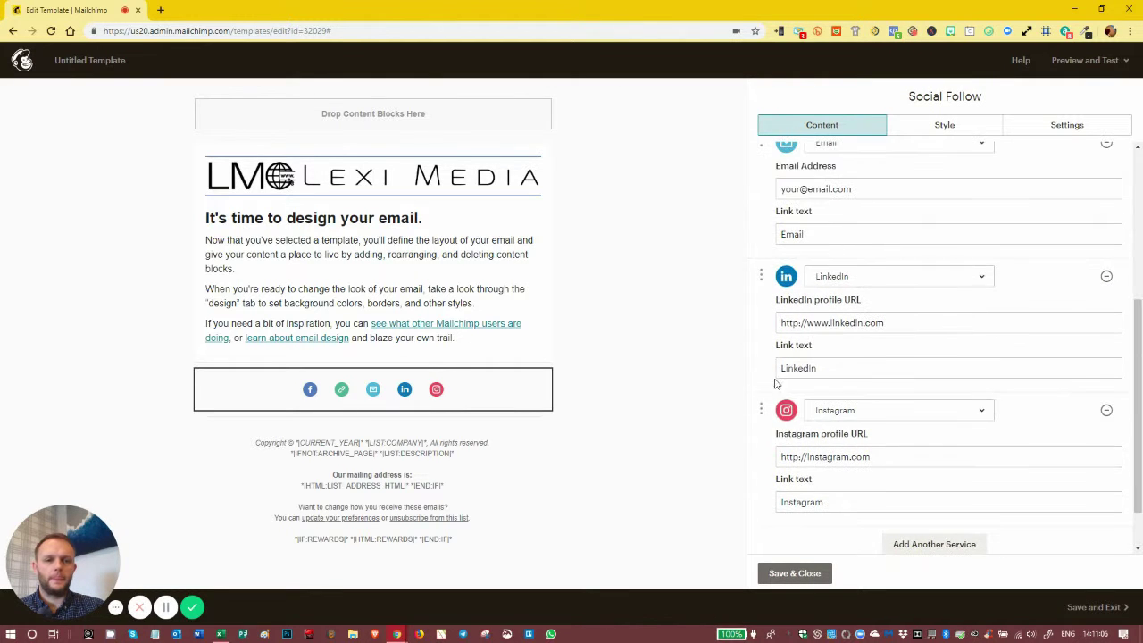
left_click_drag(763, 411, 812, 314)
scroll(765, 462, "down", 2)
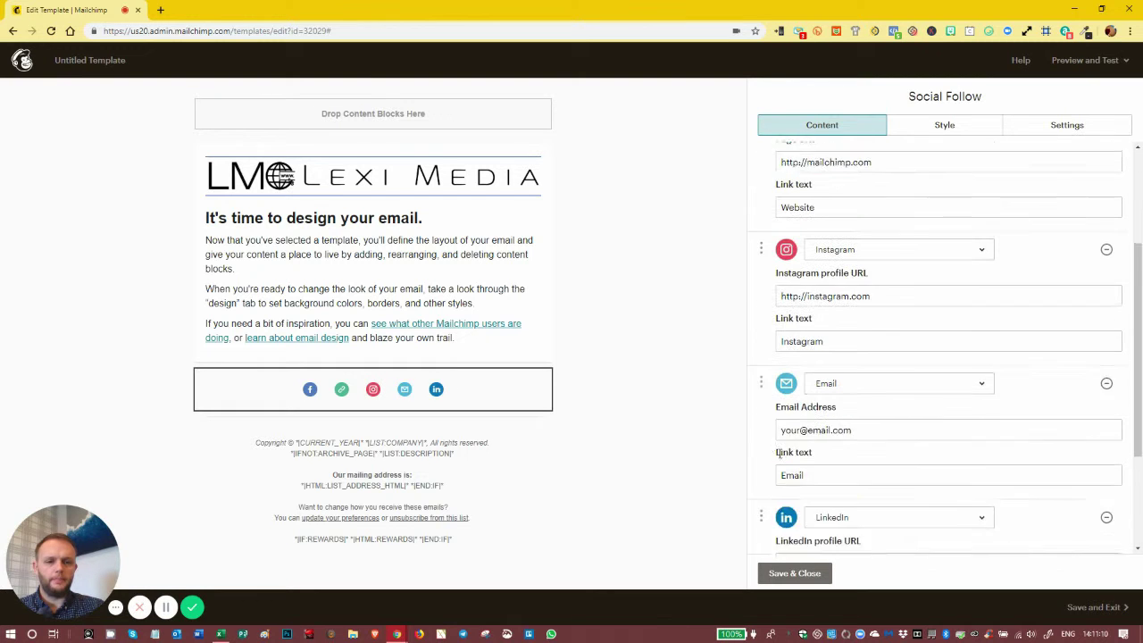
left_click_drag(763, 468, 785, 196)
scroll(783, 194, "up", 1)
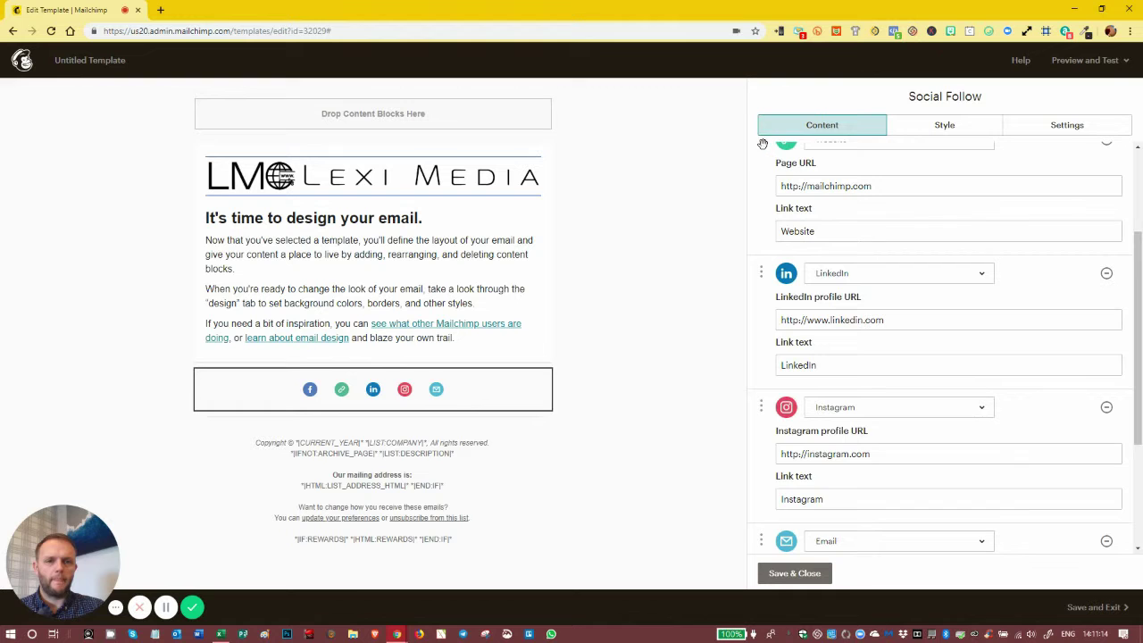
left_click_drag(763, 146, 791, 341)
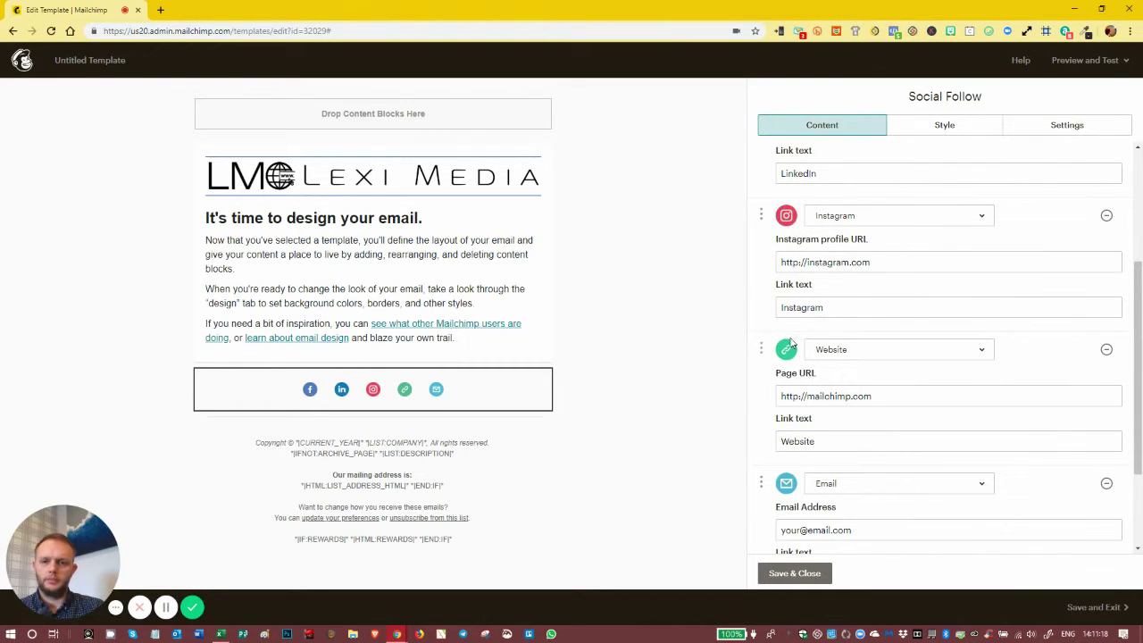
scroll(788, 348, "up", 3)
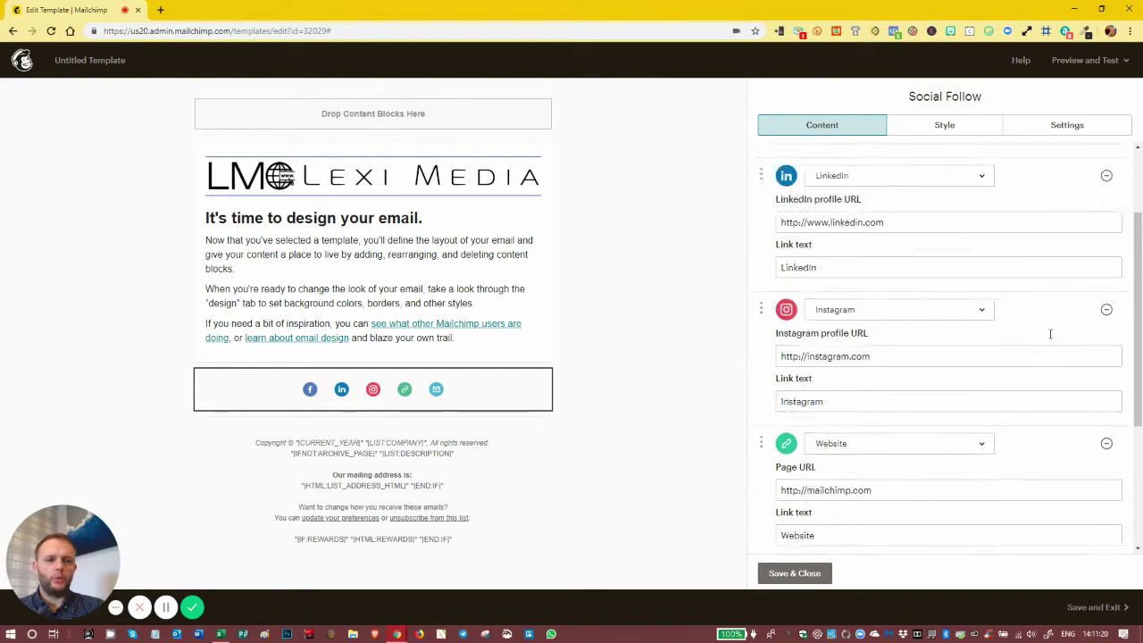
left_click(872, 252)
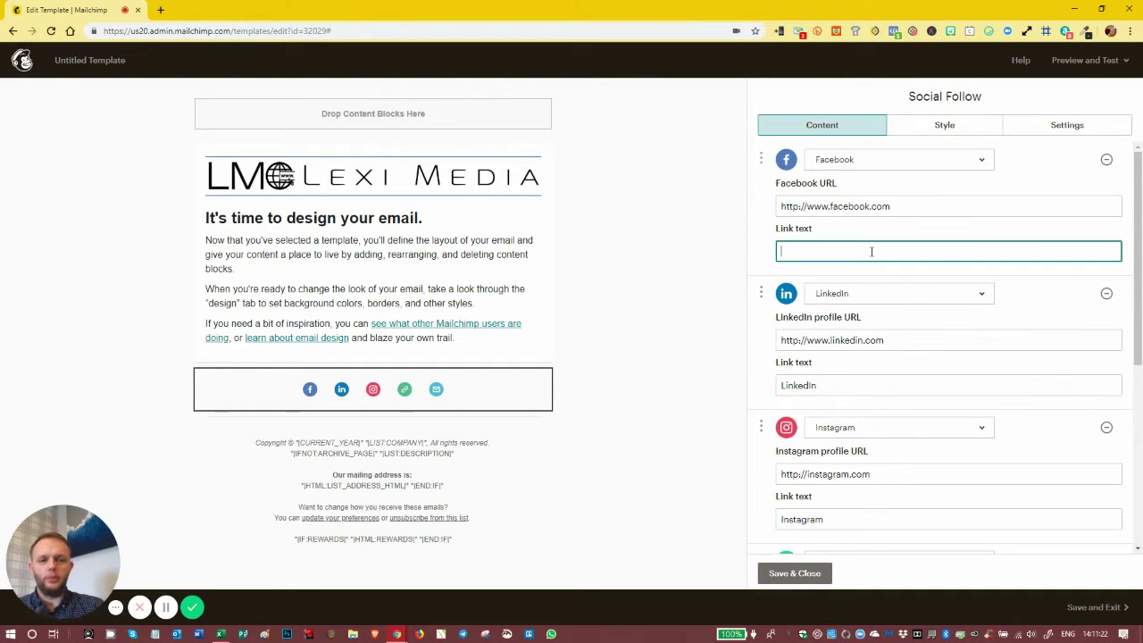
type("Face")
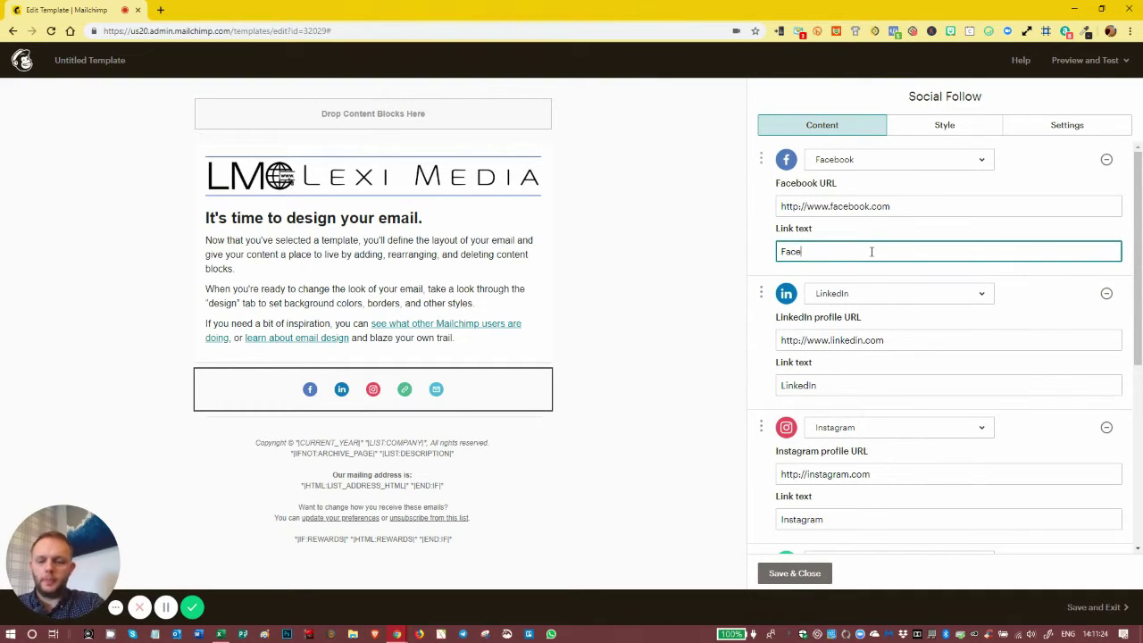
type("book")
Append 'leximediaservices' to the Facebook page URL and verify its link text
left_click(926, 203)
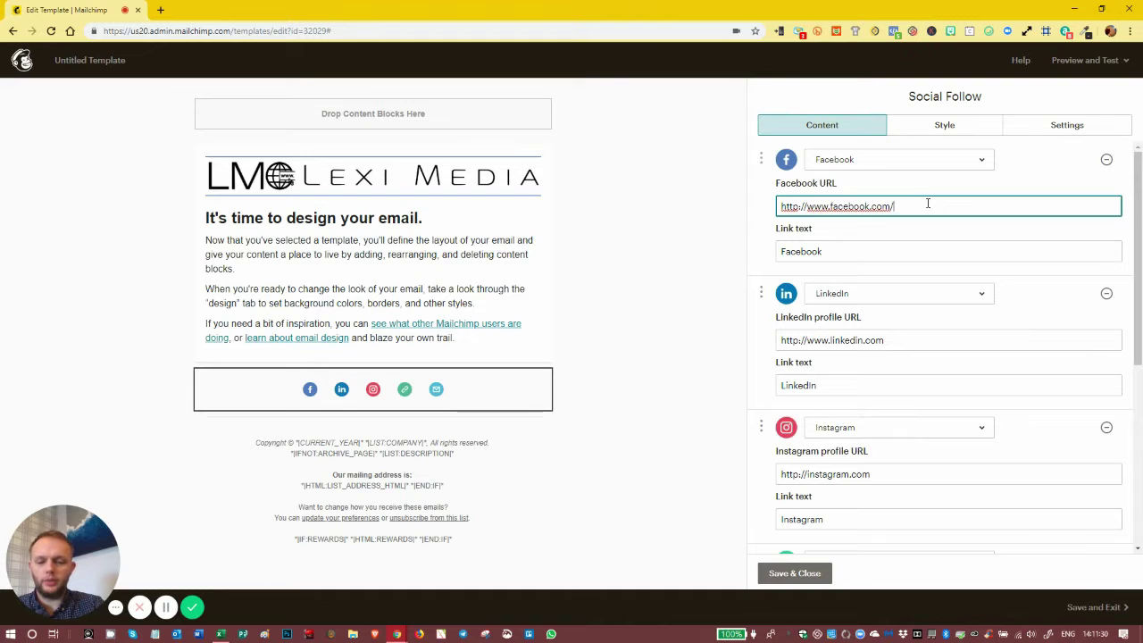
type("leximediaservice")
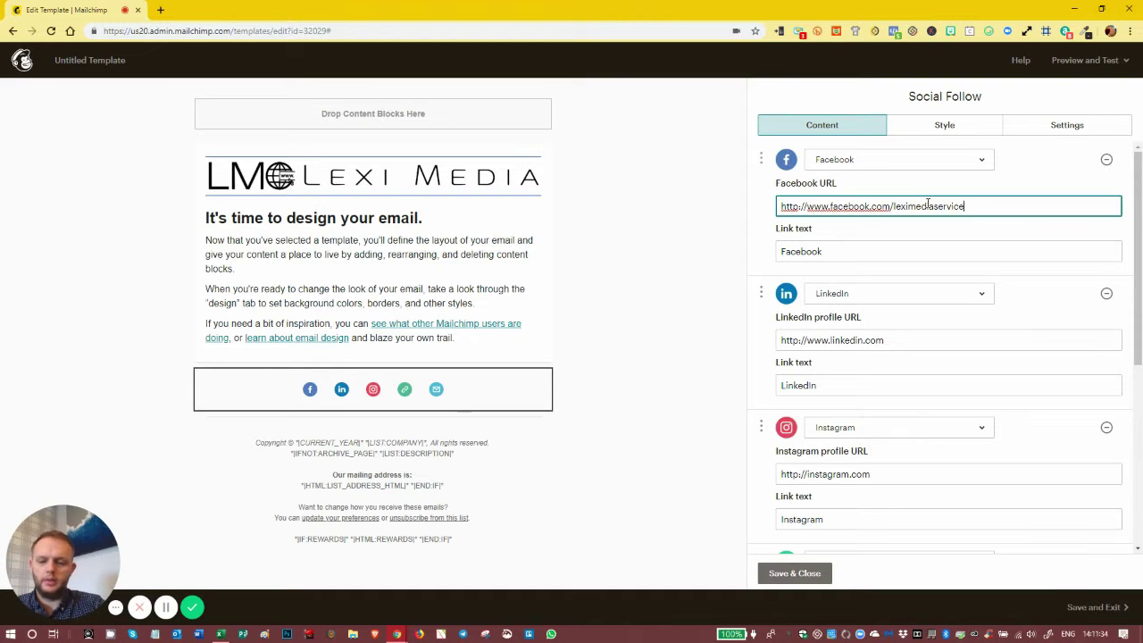
type("s")
left_click(879, 250)
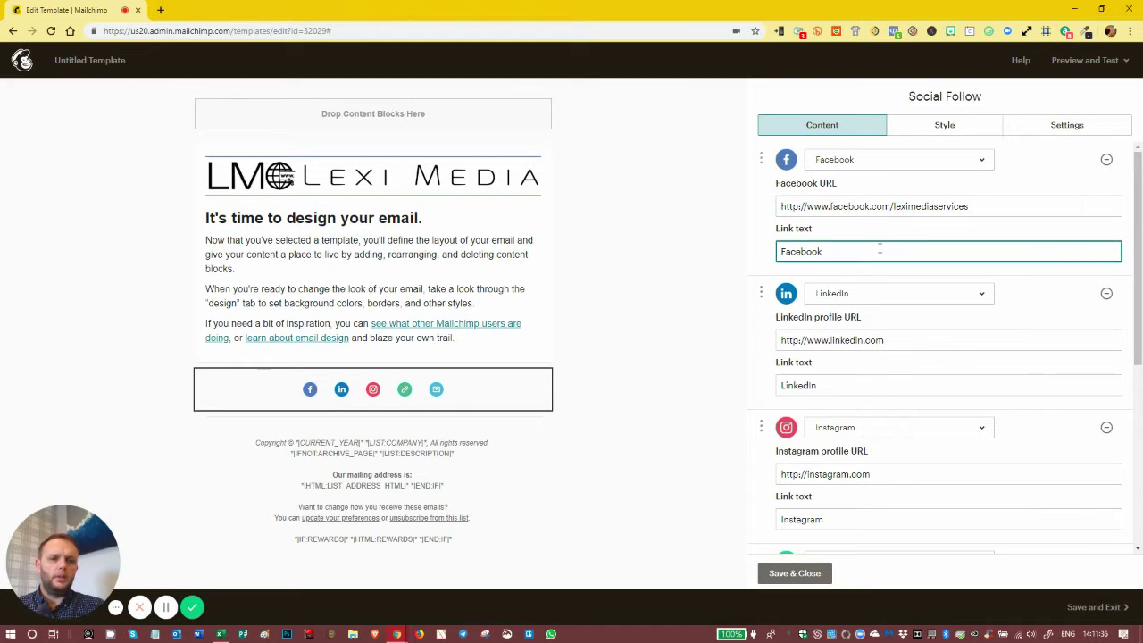
left_click(982, 207)
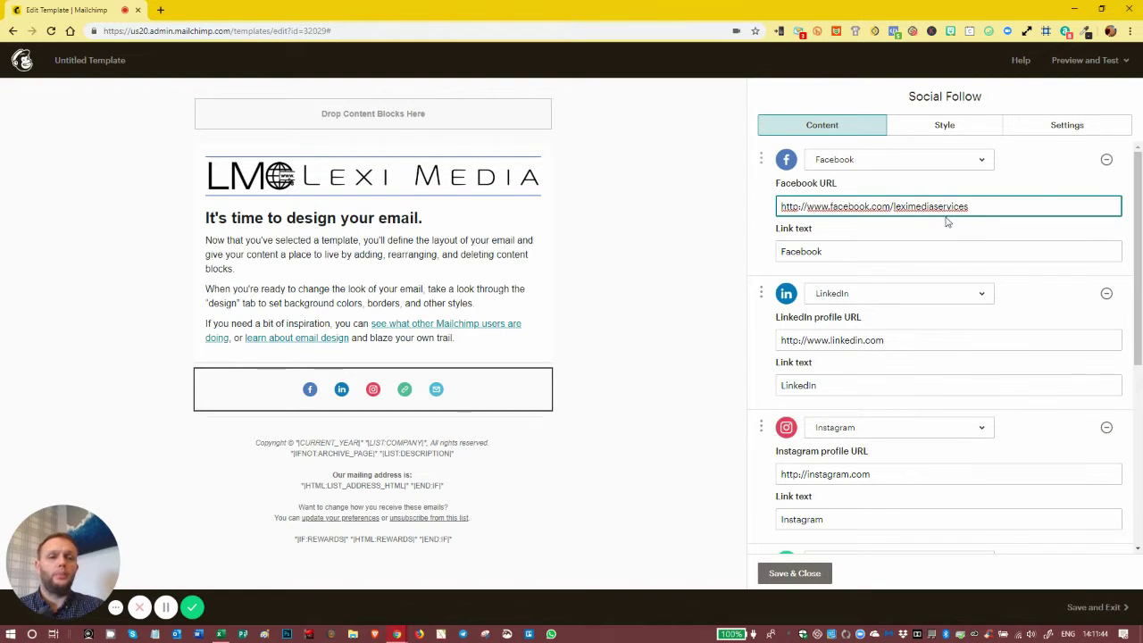
left_click(911, 340)
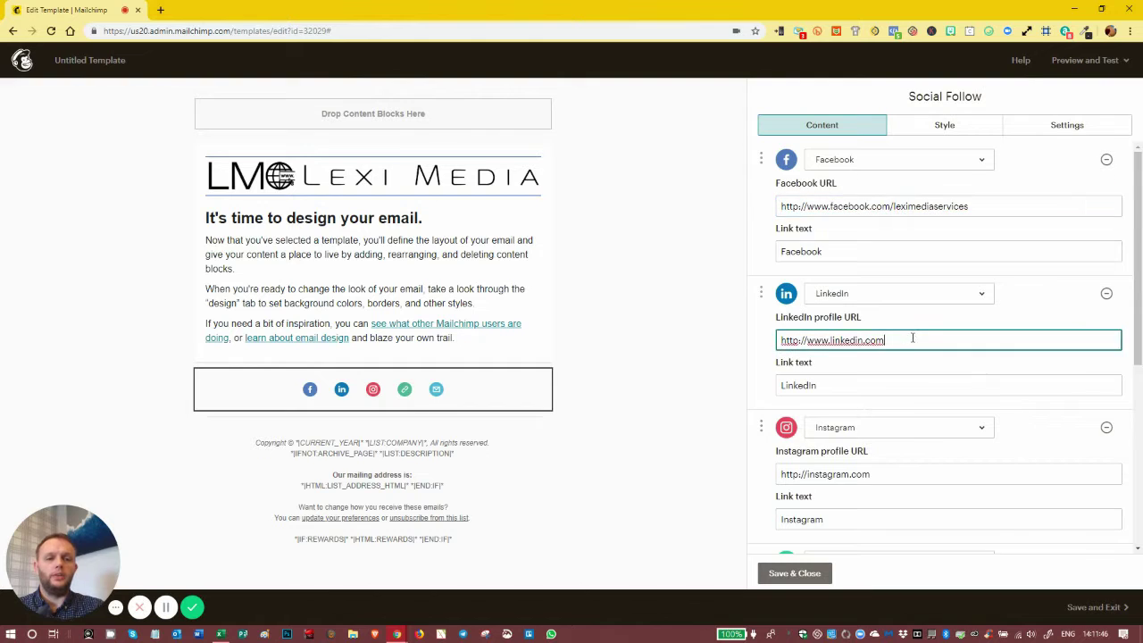
scroll(909, 327, "down", 2)
left_click(896, 299)
scroll(898, 294, "down", 2)
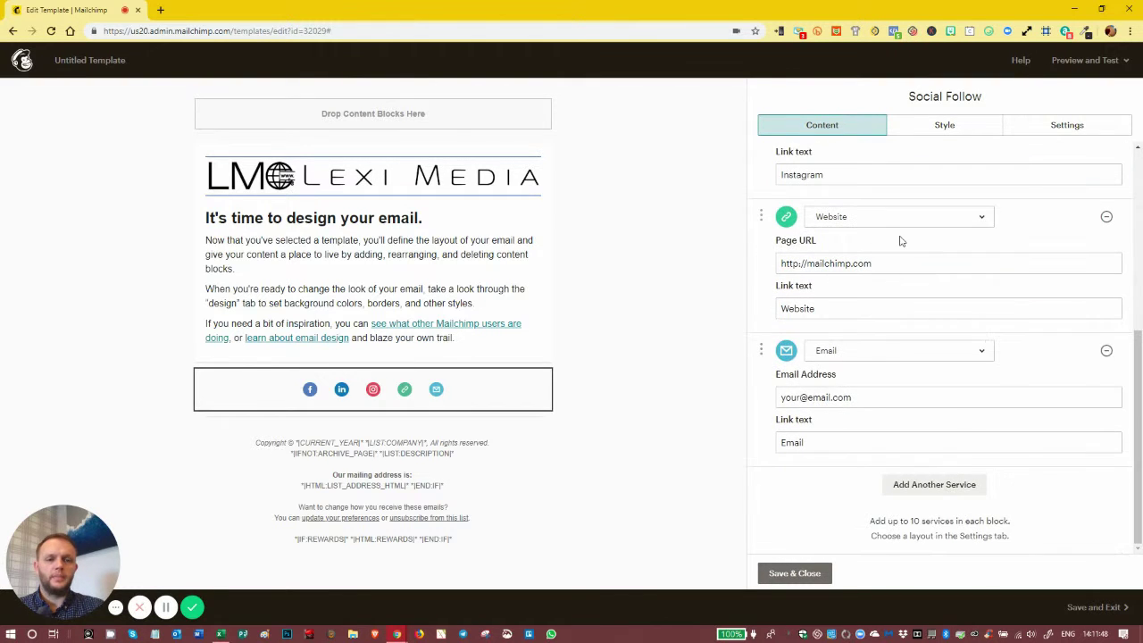
left_click(904, 263)
left_click_drag(889, 265, 689, 288)
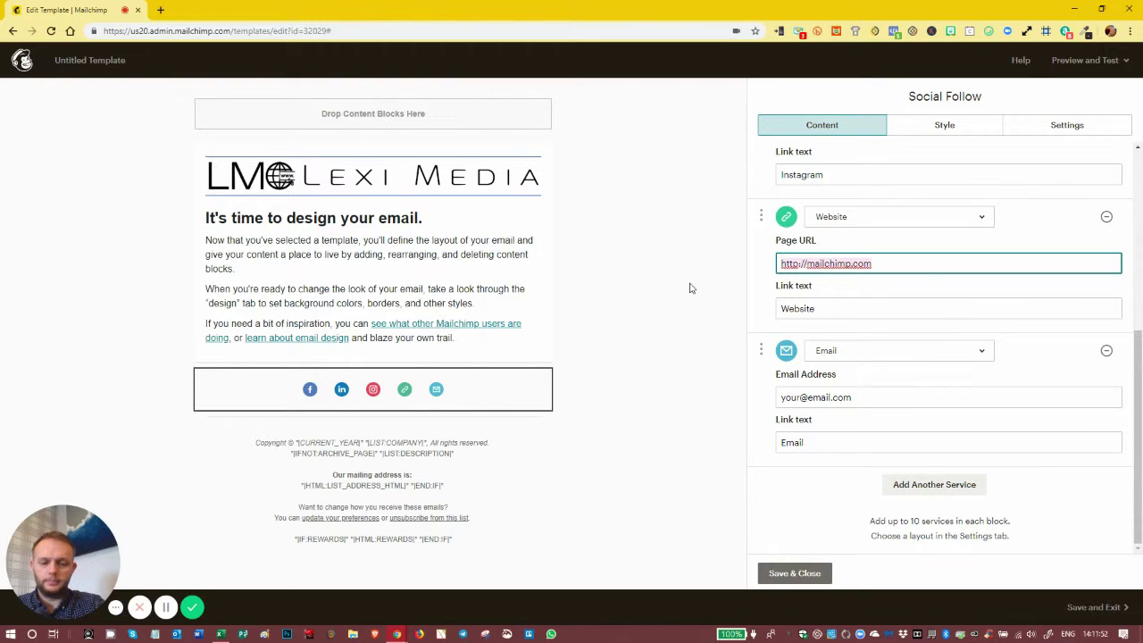
type("https")
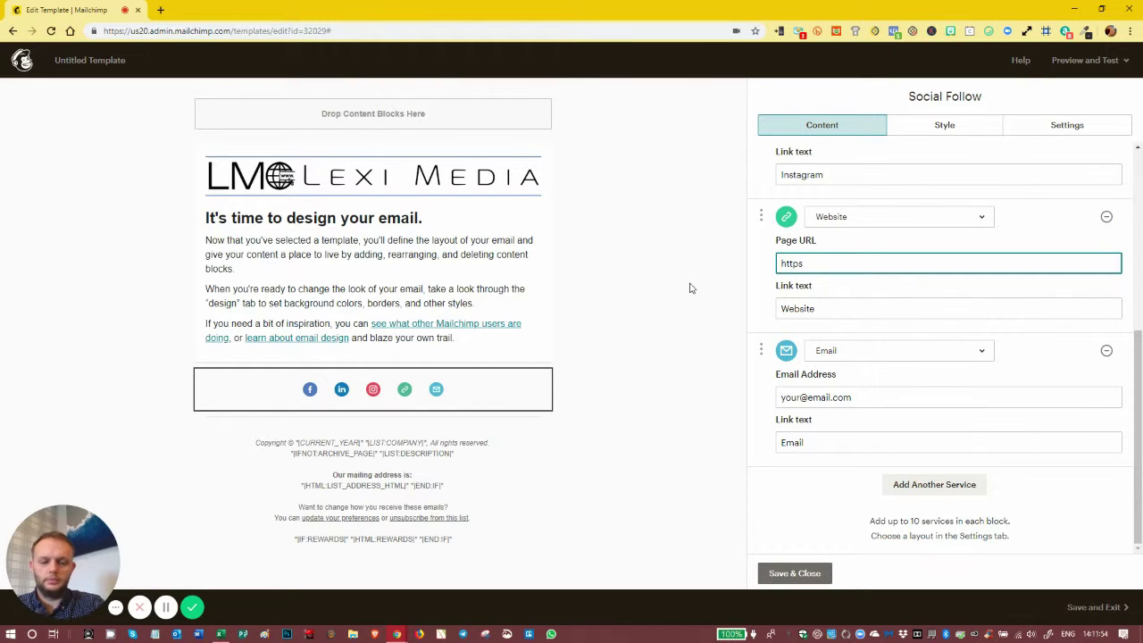
type("://leximedia.co")
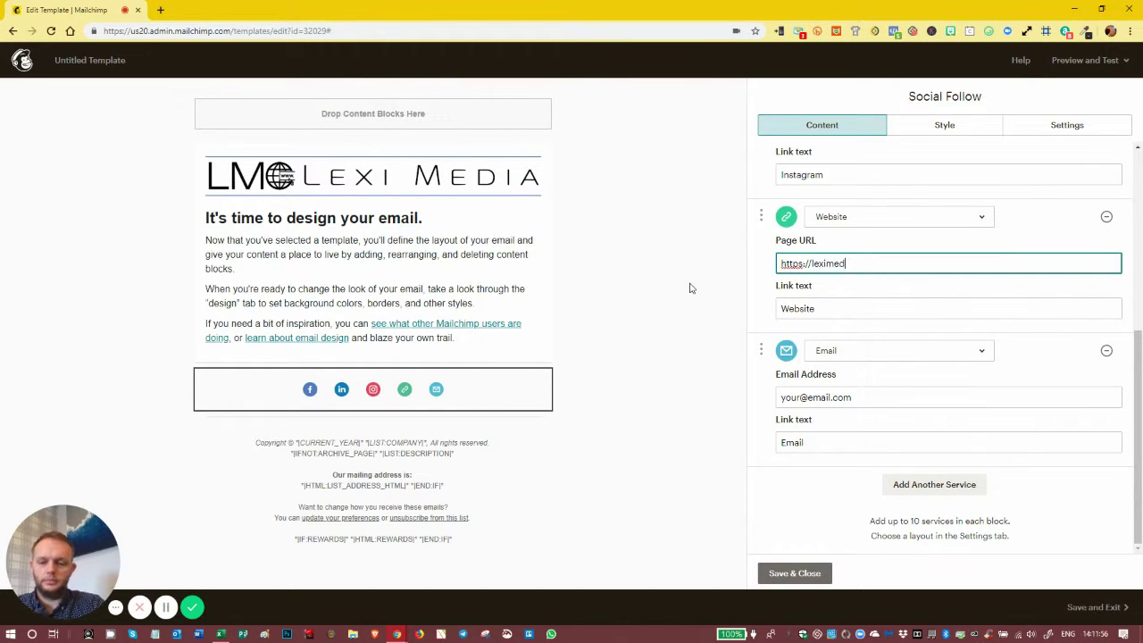
type(".u")
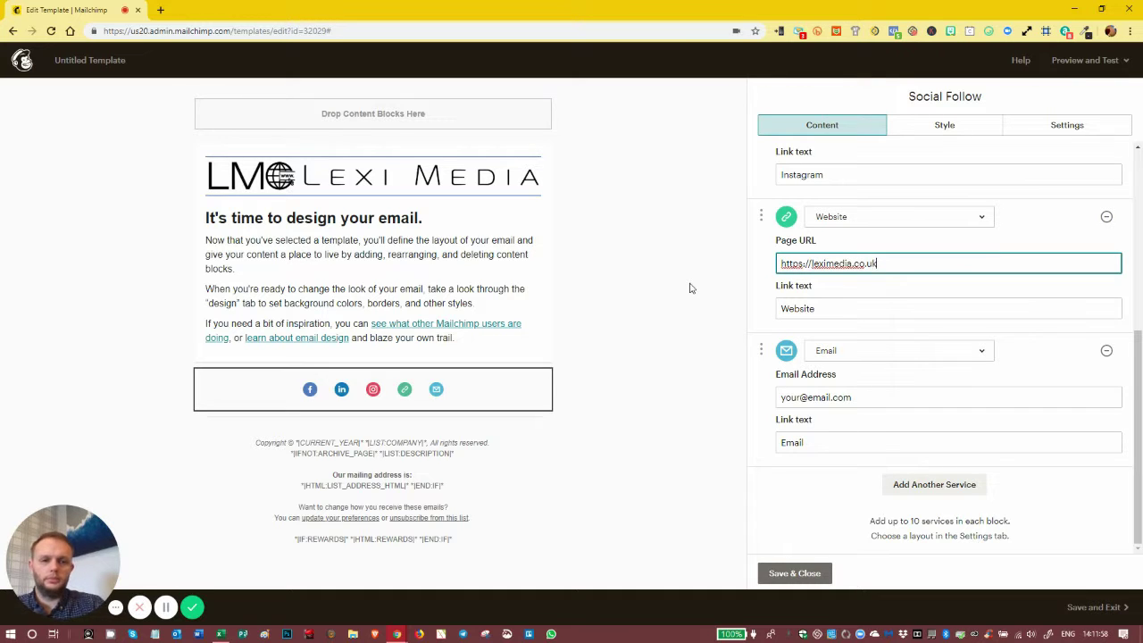
type("k")
left_click(875, 397)
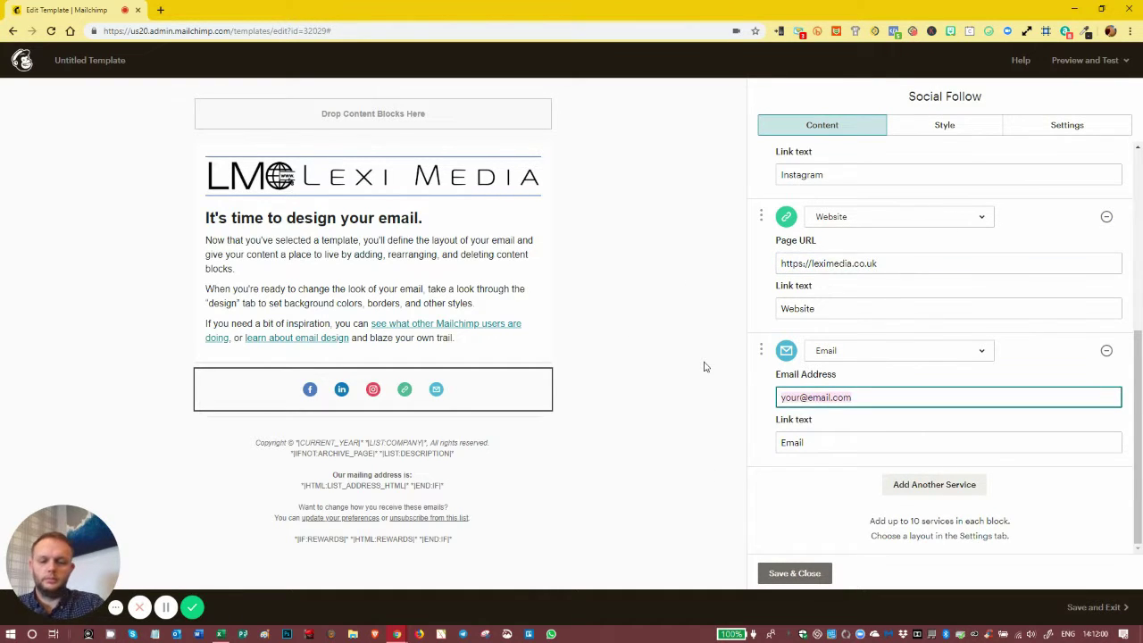
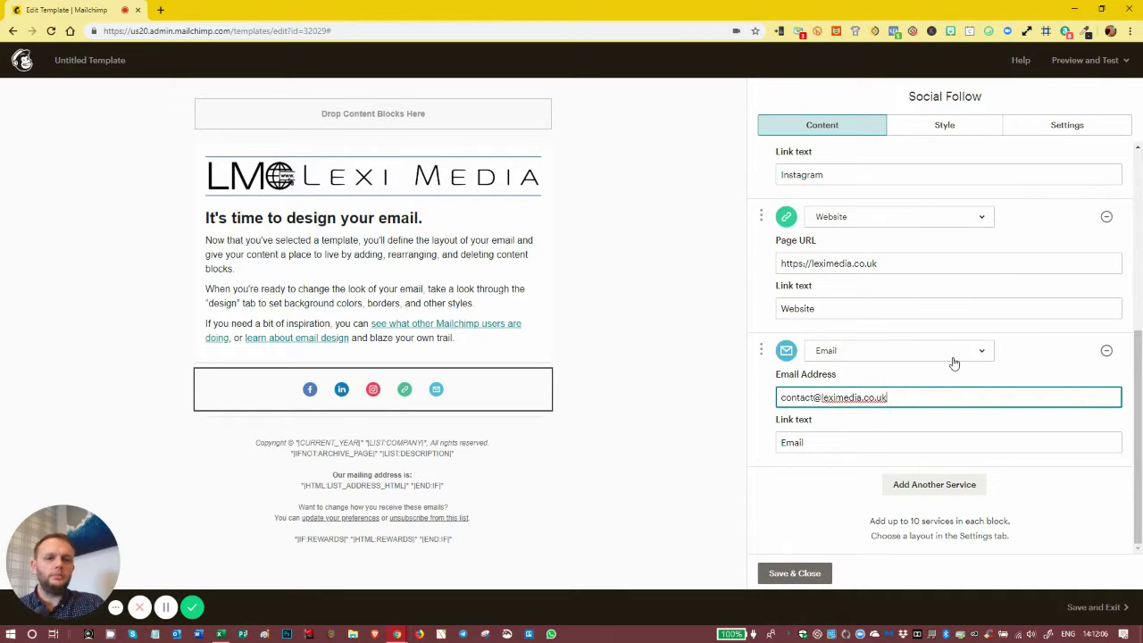
Save the social links and open the main text block with the 'It's time to design your email.' copy
left_click(773, 573)
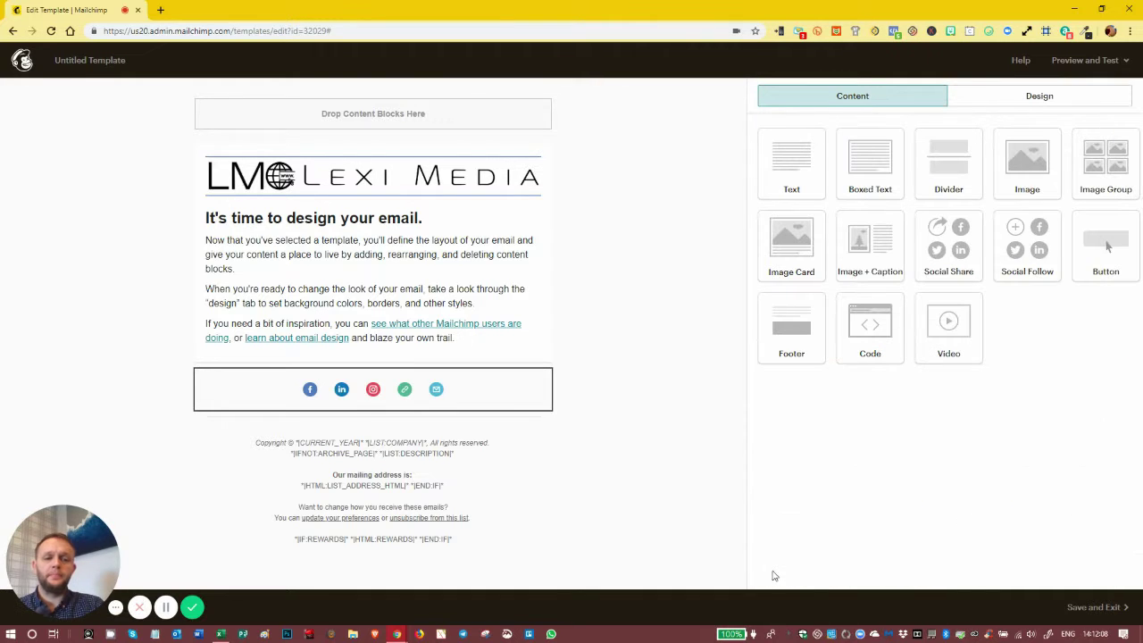
mouse_move(437, 397)
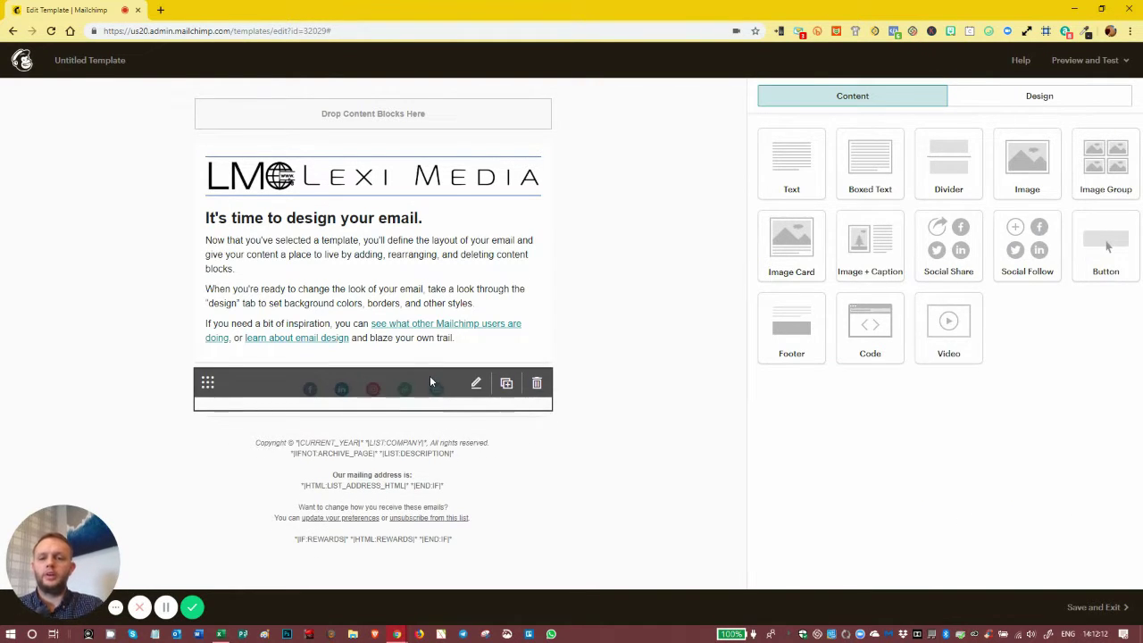
mouse_move(409, 475)
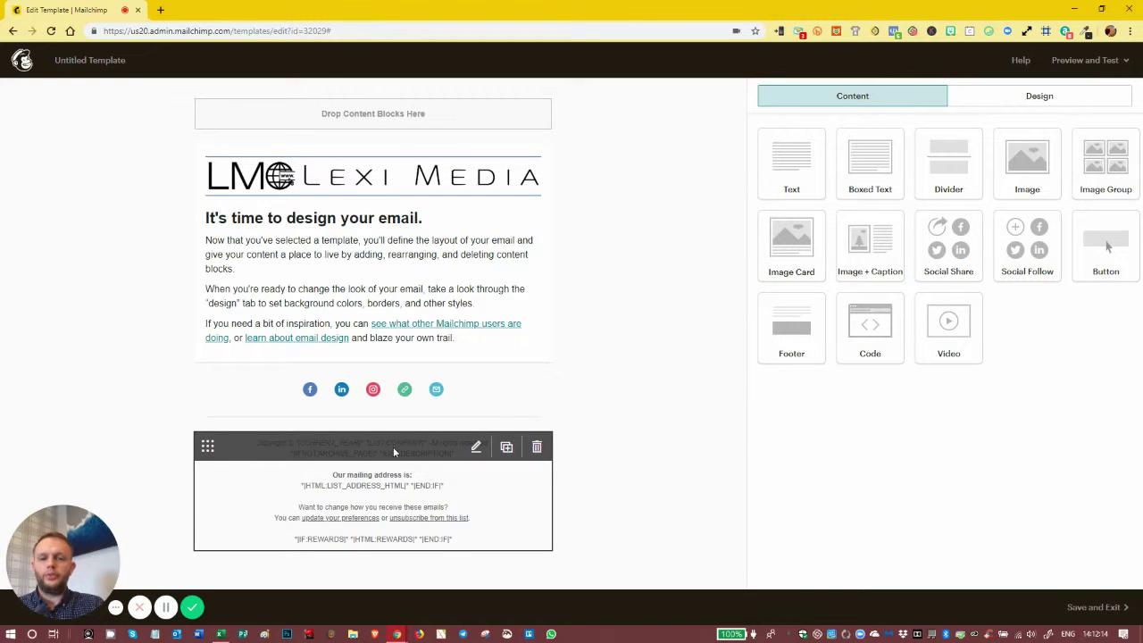
left_click(394, 452)
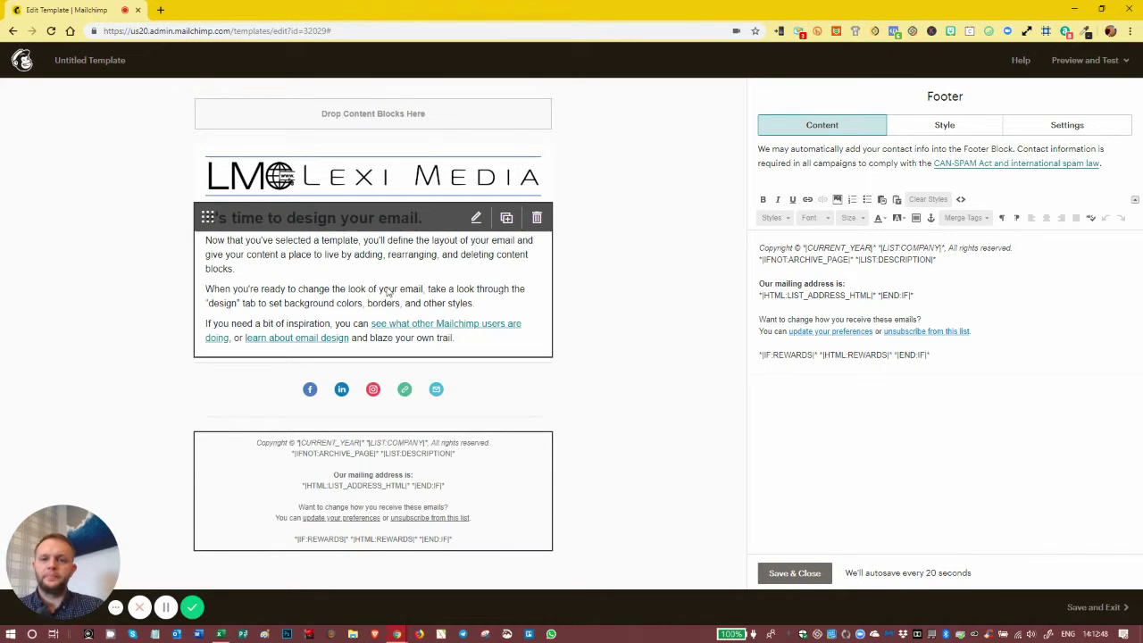
left_click(365, 224)
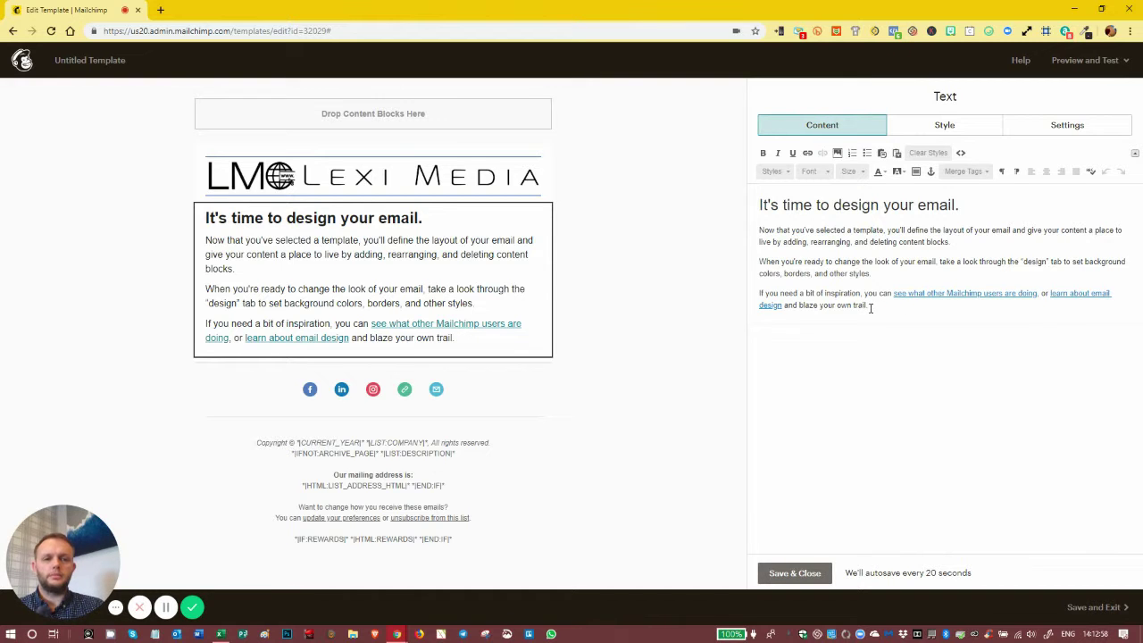
Replace the body copy with 'Body Text' and the heading with 'Hi *|FNAME|*'
left_click_drag(871, 307, 748, 242)
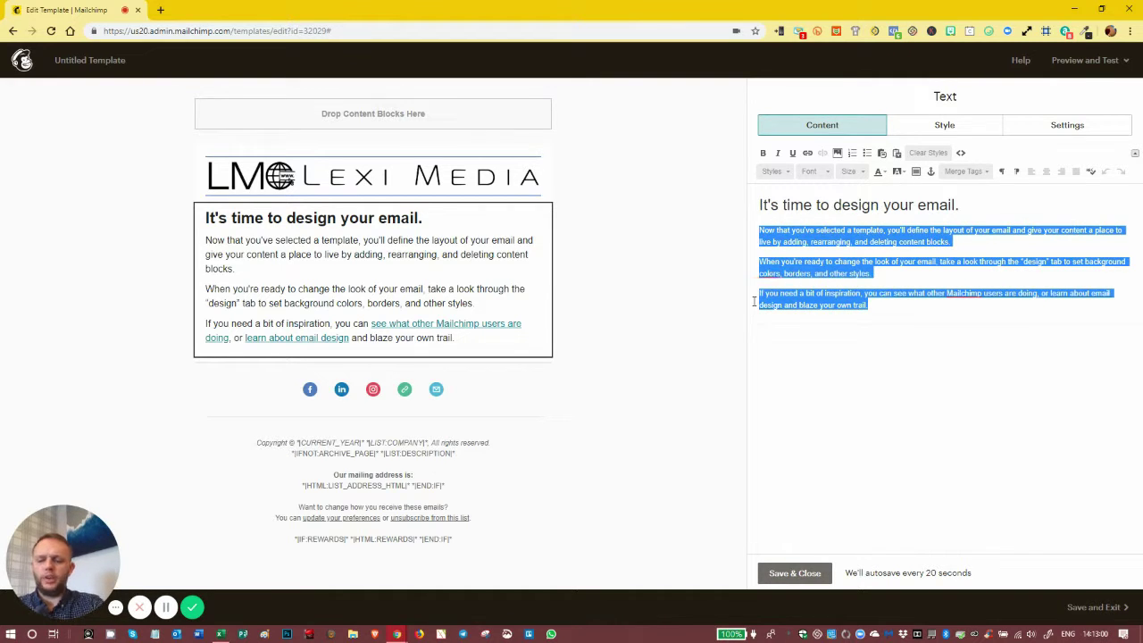
type("Bod")
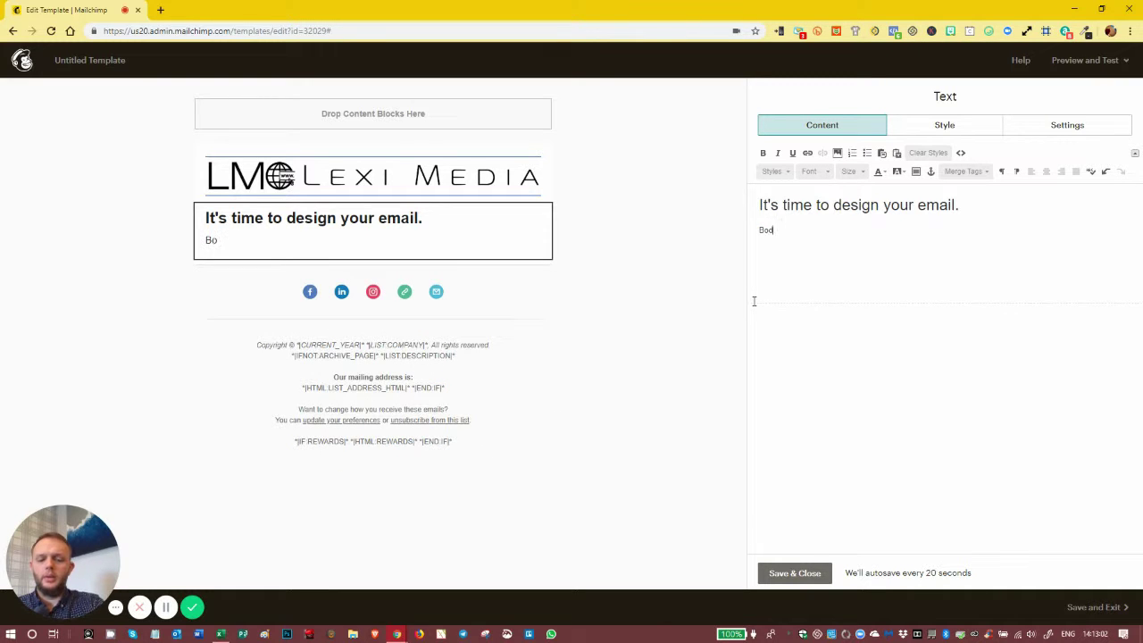
type("y Text")
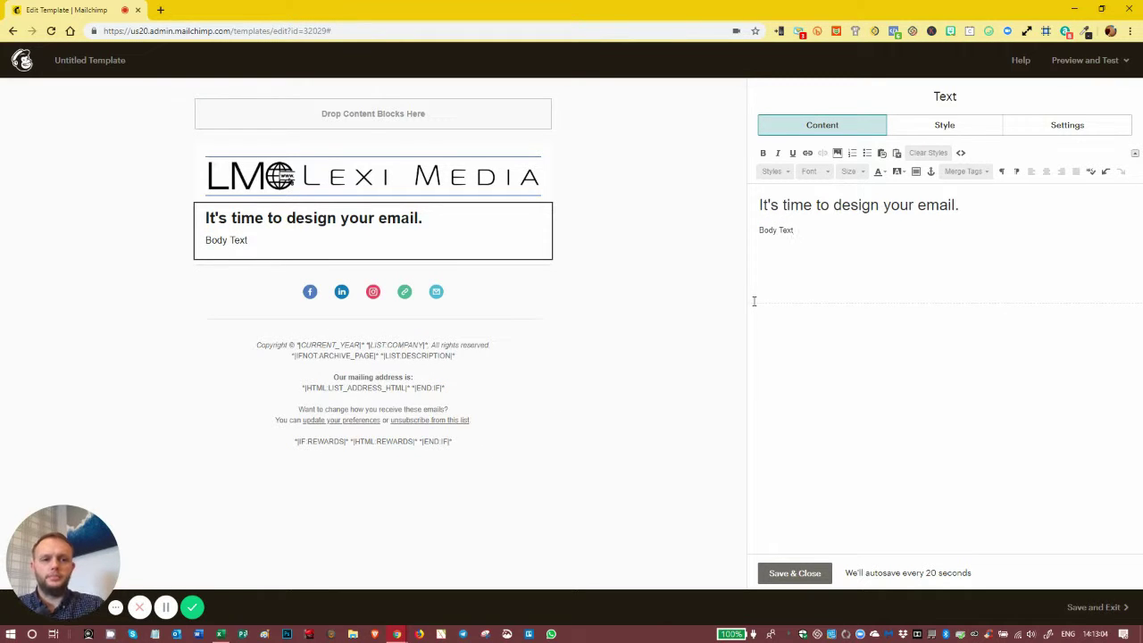
left_click_drag(954, 206, 758, 184)
type("Hi *")
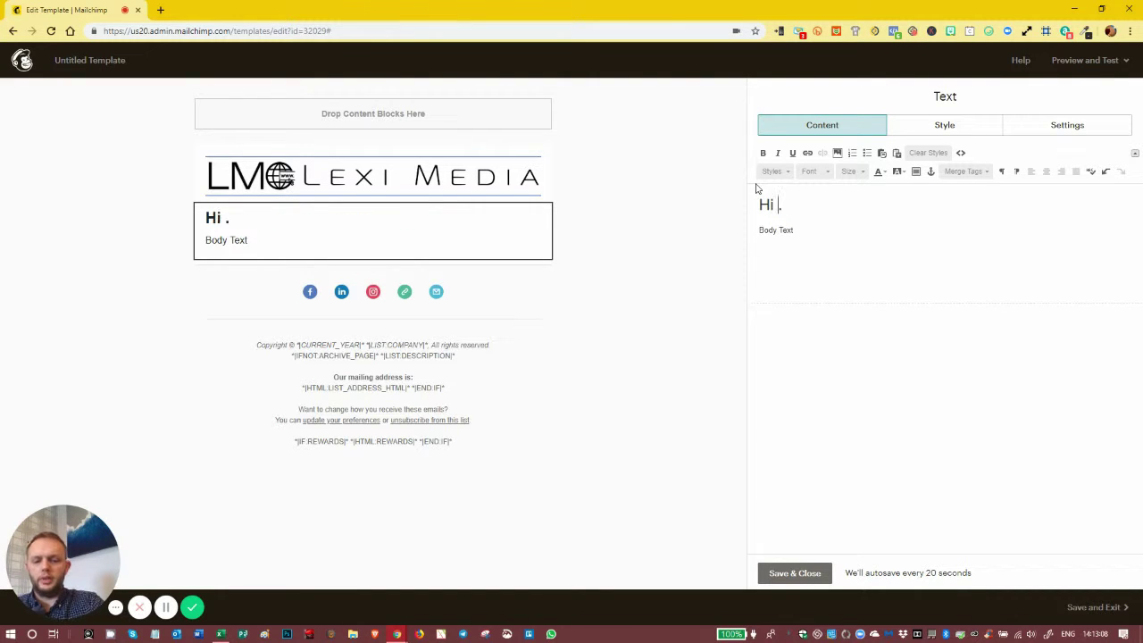
type("|FNAME|")
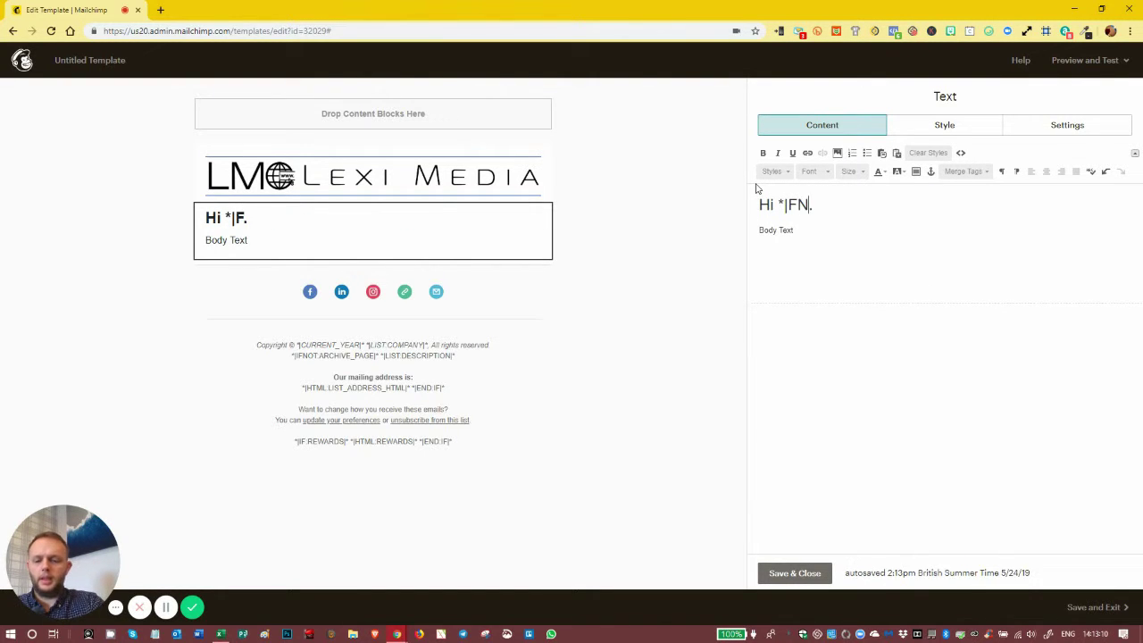
type("*")
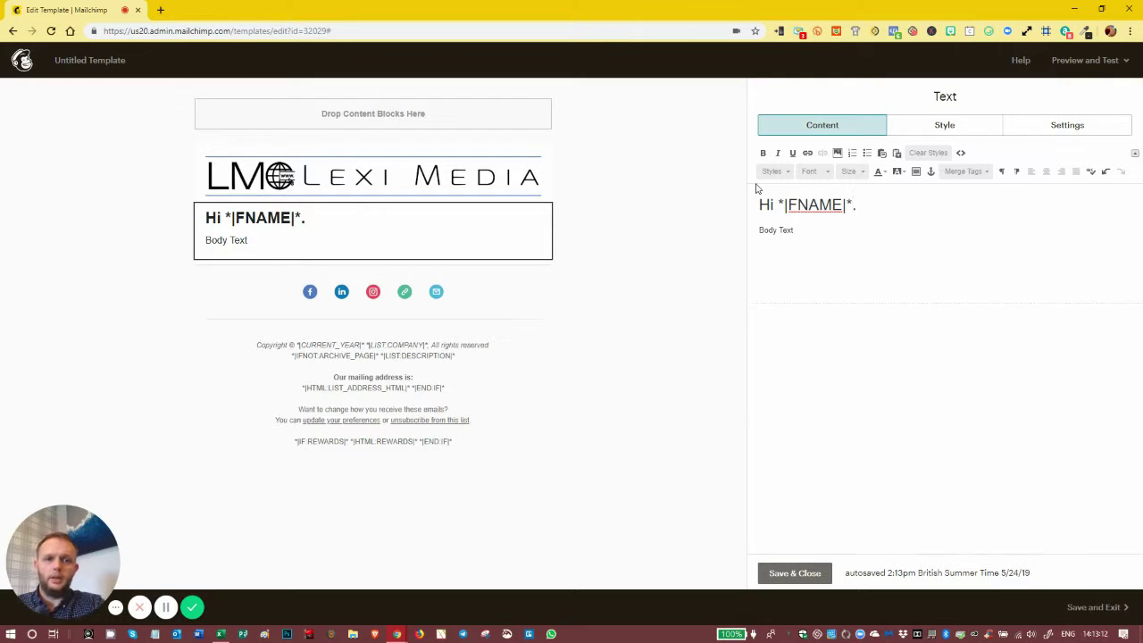
Restyle the greeting line as heading 4 and save the text block
left_click_drag(779, 205, 854, 206)
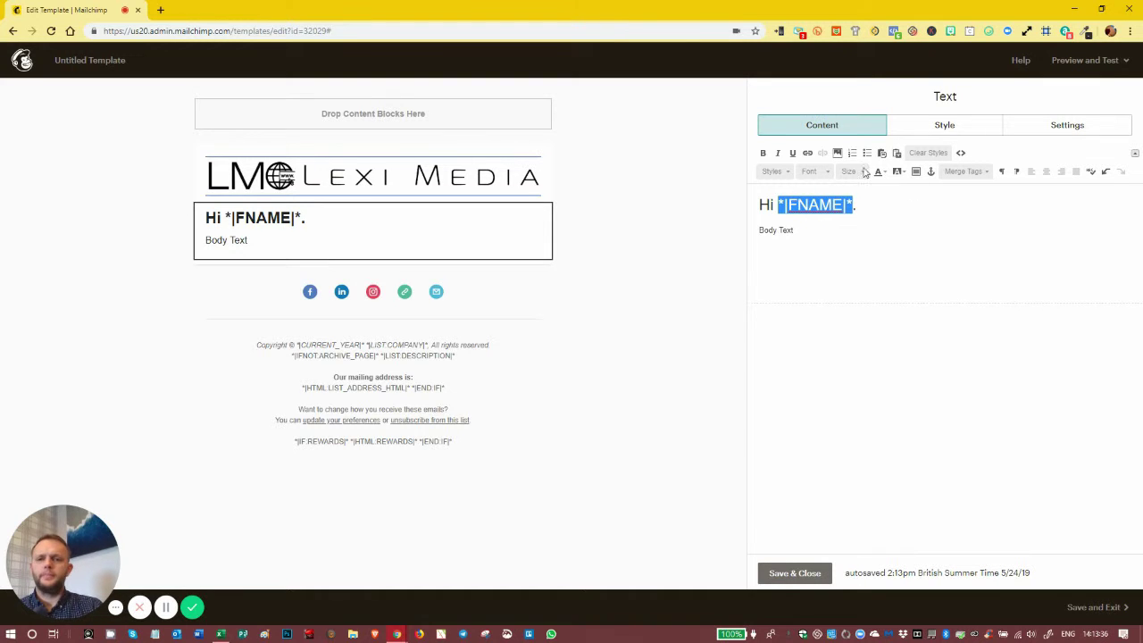
left_click_drag(863, 204, 754, 207)
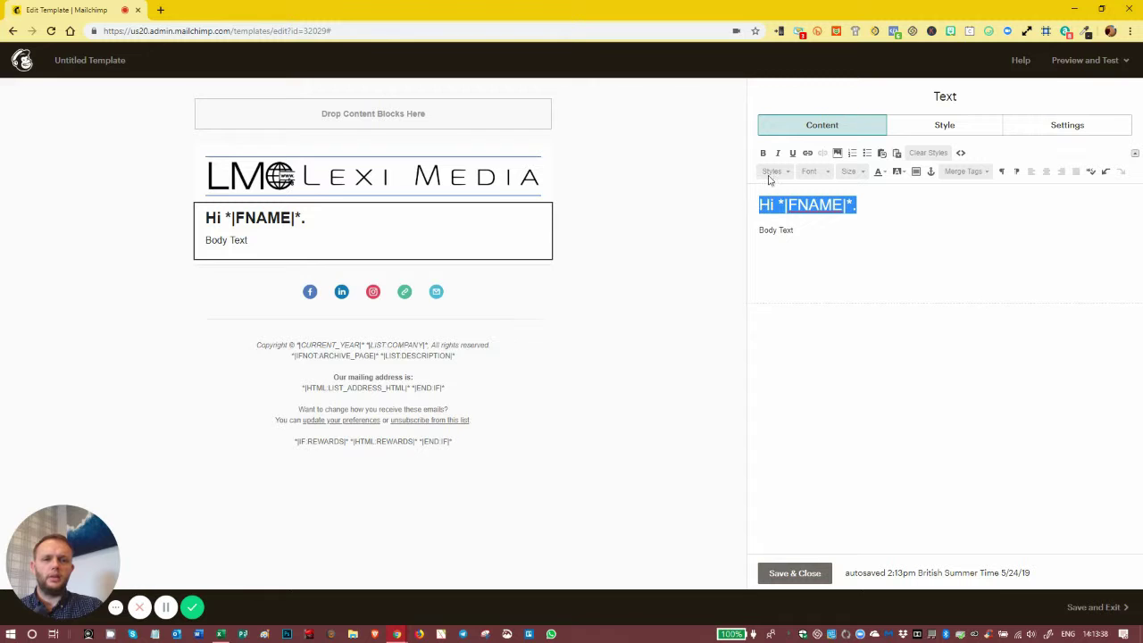
left_click(775, 171)
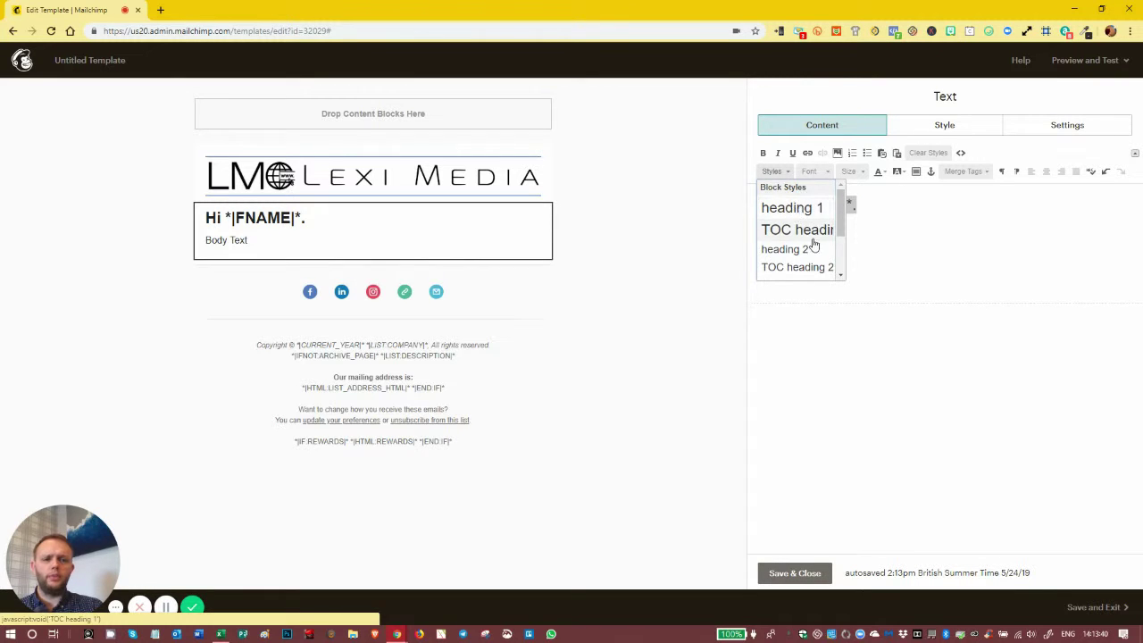
scroll(812, 243, "down", 2)
left_click(791, 225)
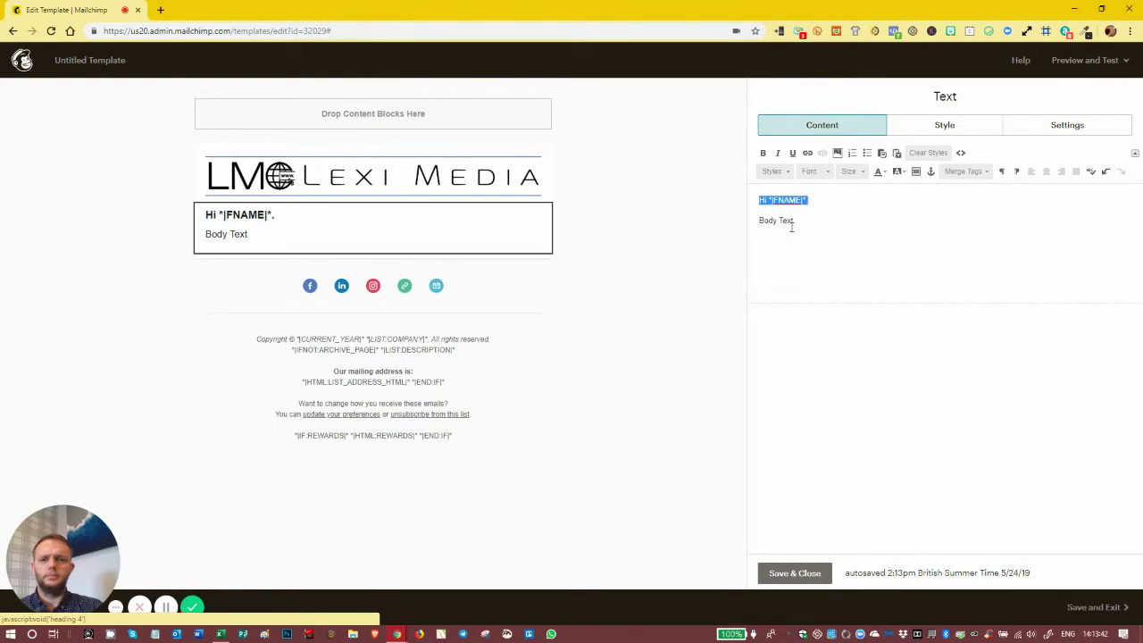
left_click(839, 224)
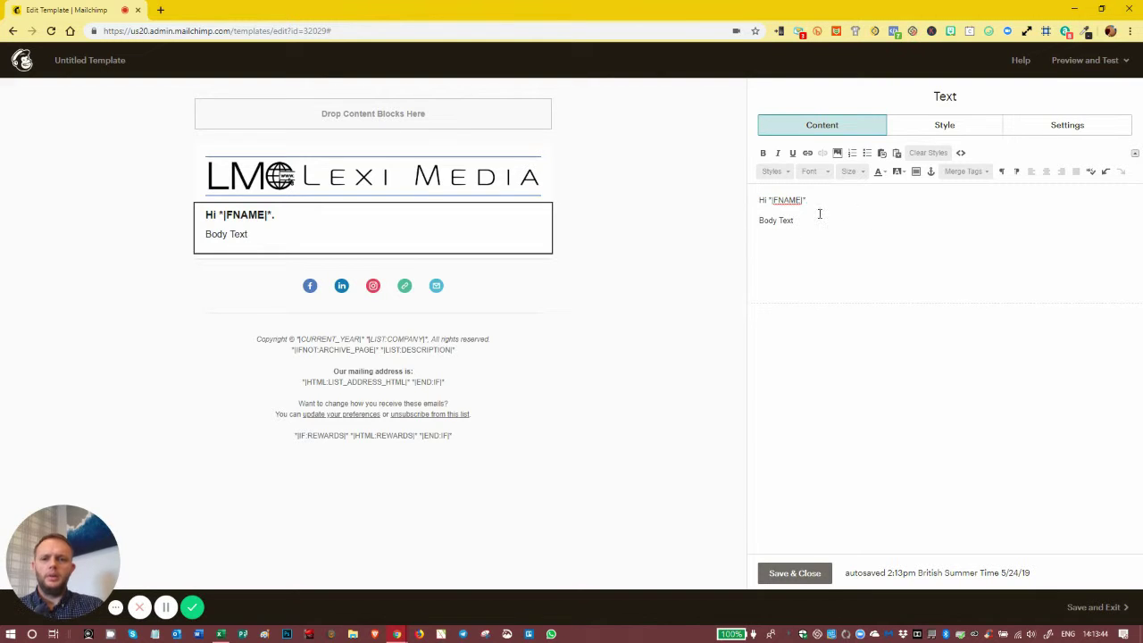
left_click(793, 575)
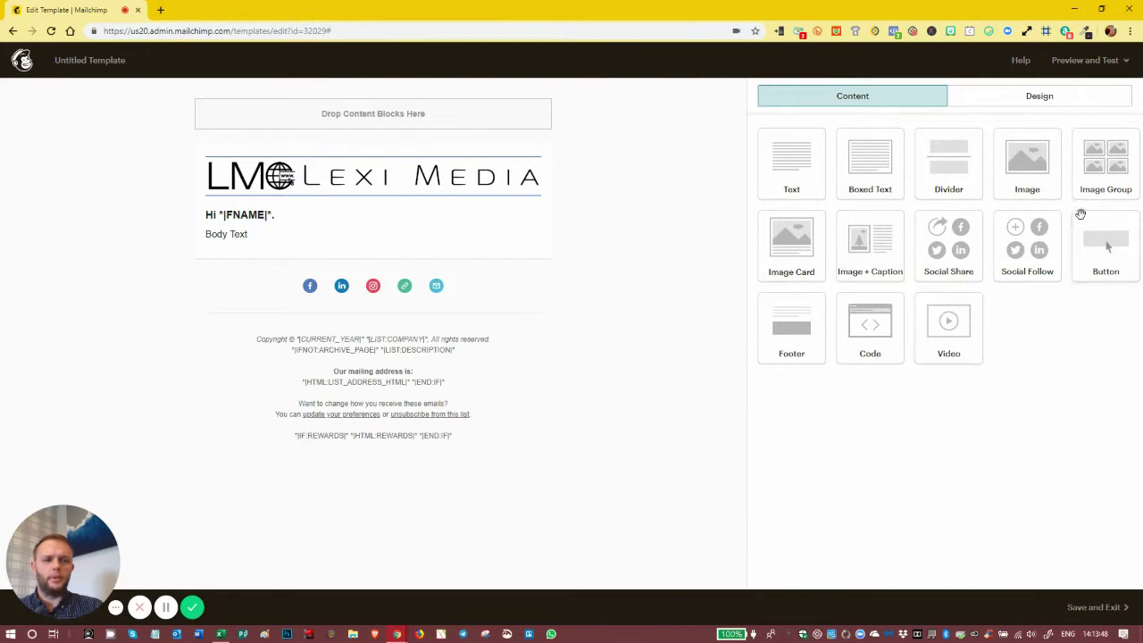
Drop a Video block below the greeting, keeping its caption at the bottom
left_click_drag(943, 321, 401, 259)
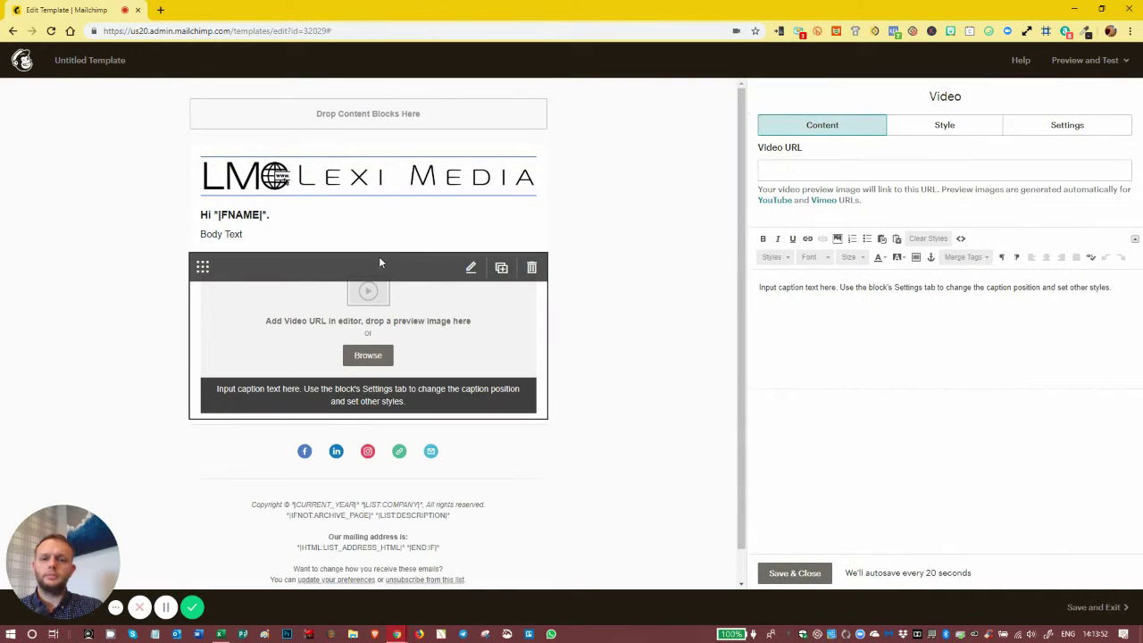
left_click(1051, 128)
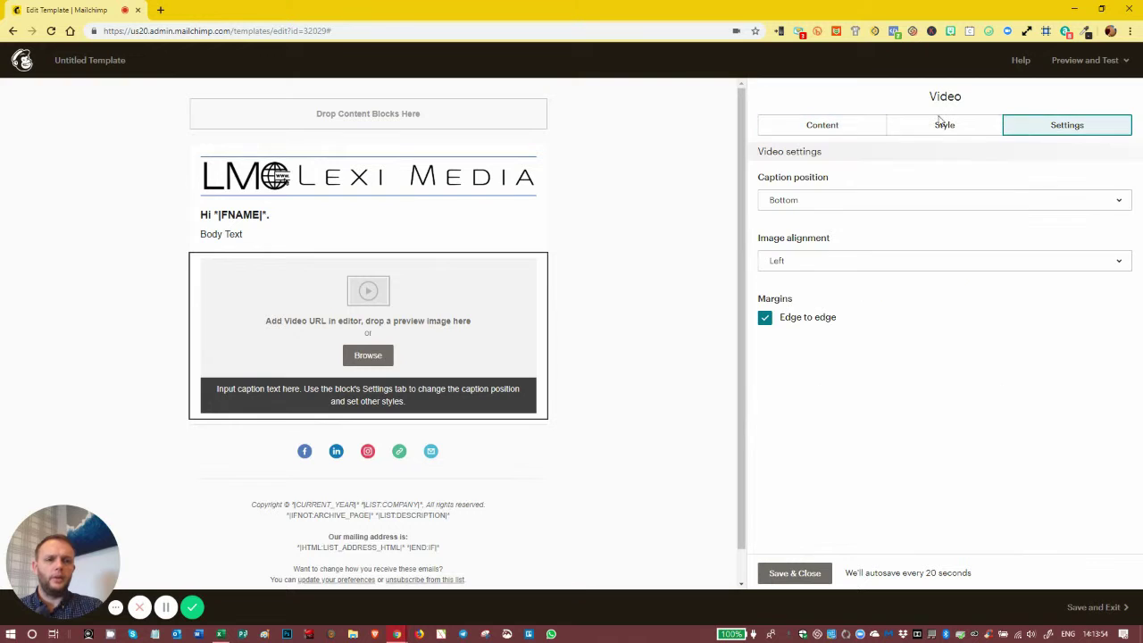
left_click(817, 201)
left_click(818, 202)
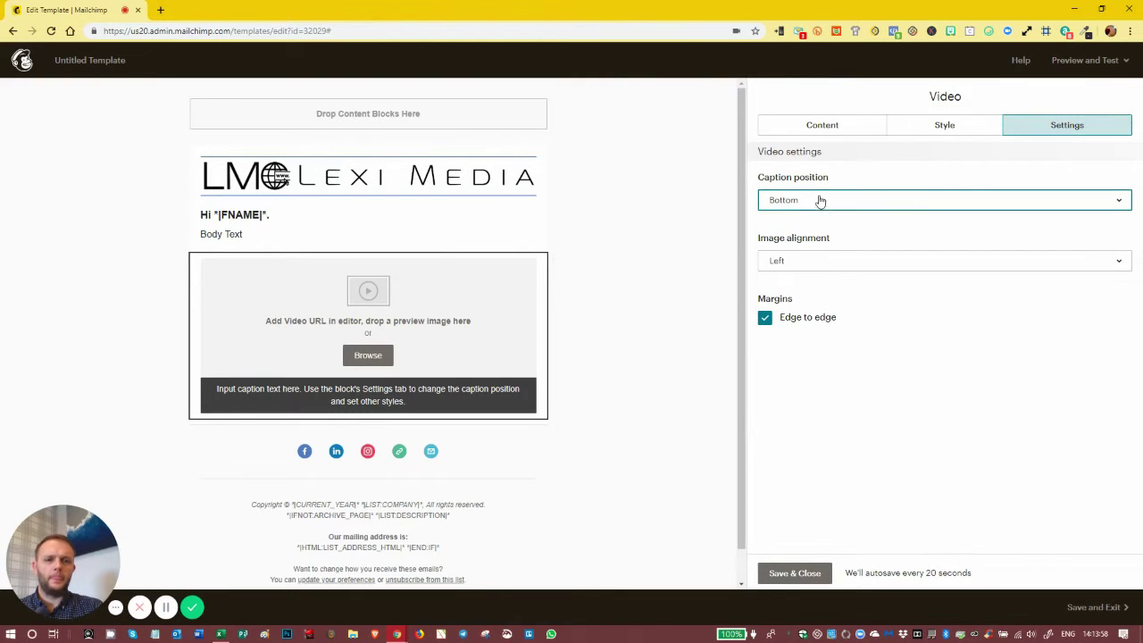
Remove the caption card background and the caption text, then save the video block
left_click(924, 128)
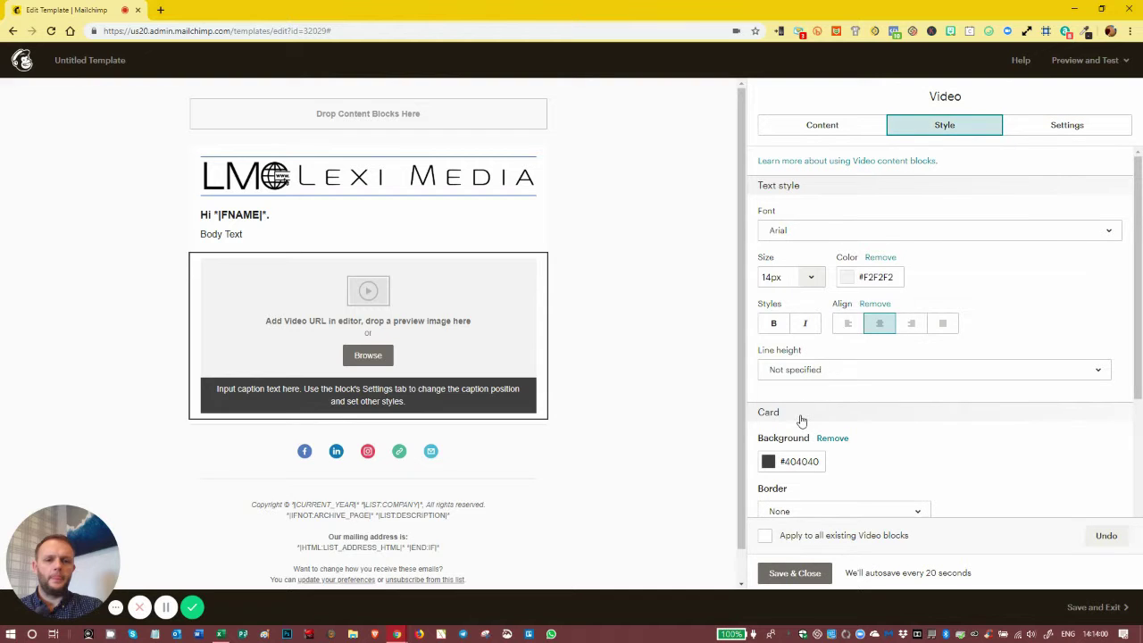
left_click(842, 437)
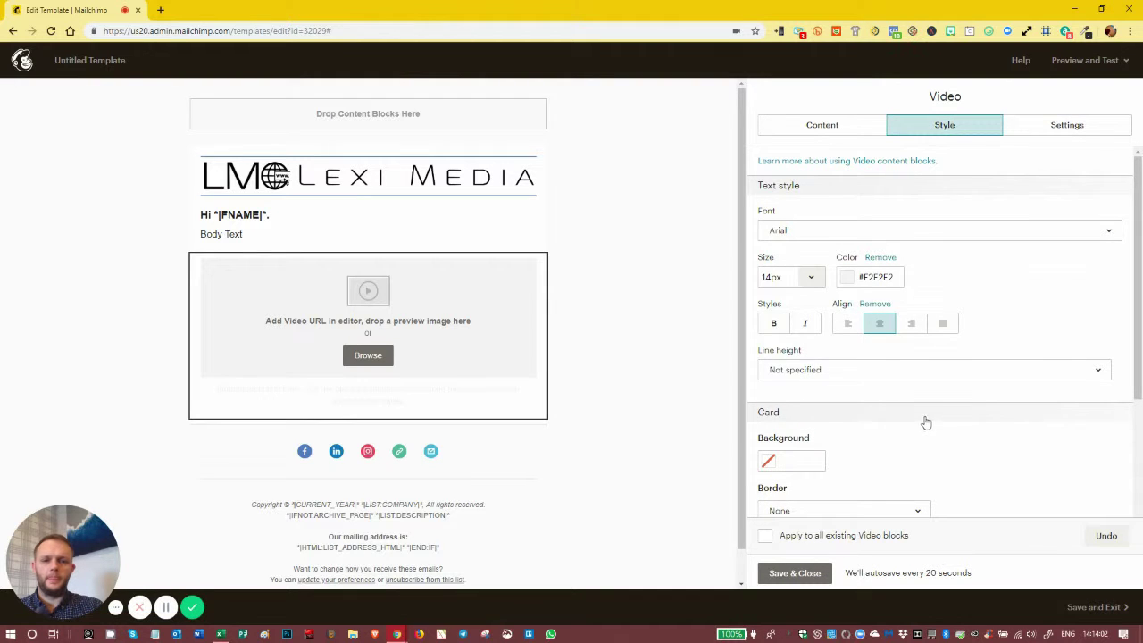
scroll(926, 423, "down", 2)
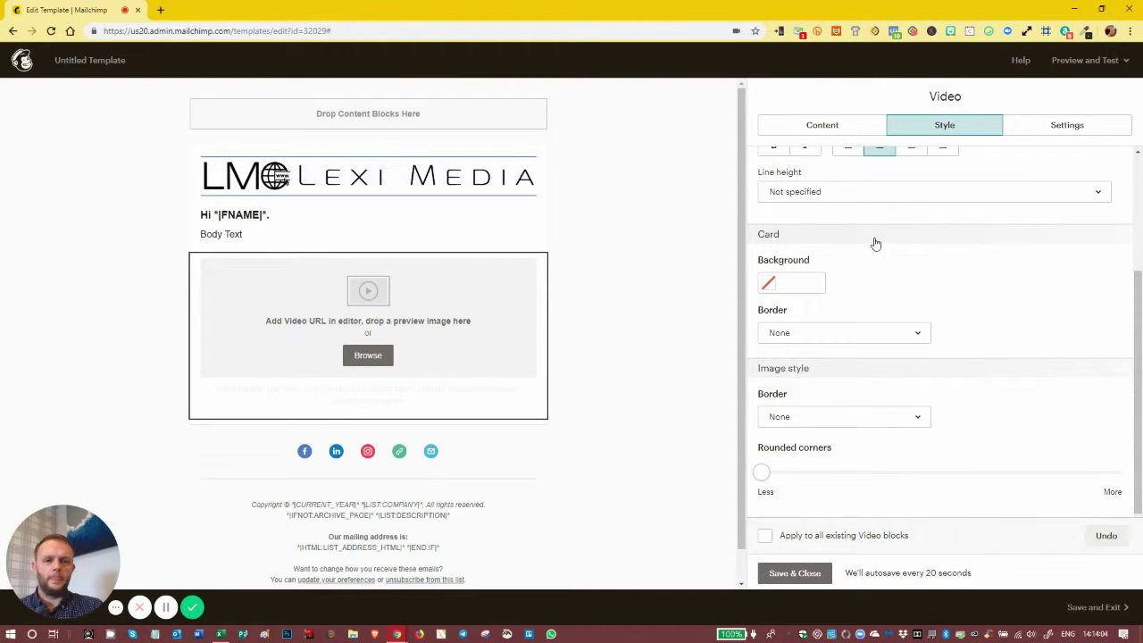
left_click(808, 130)
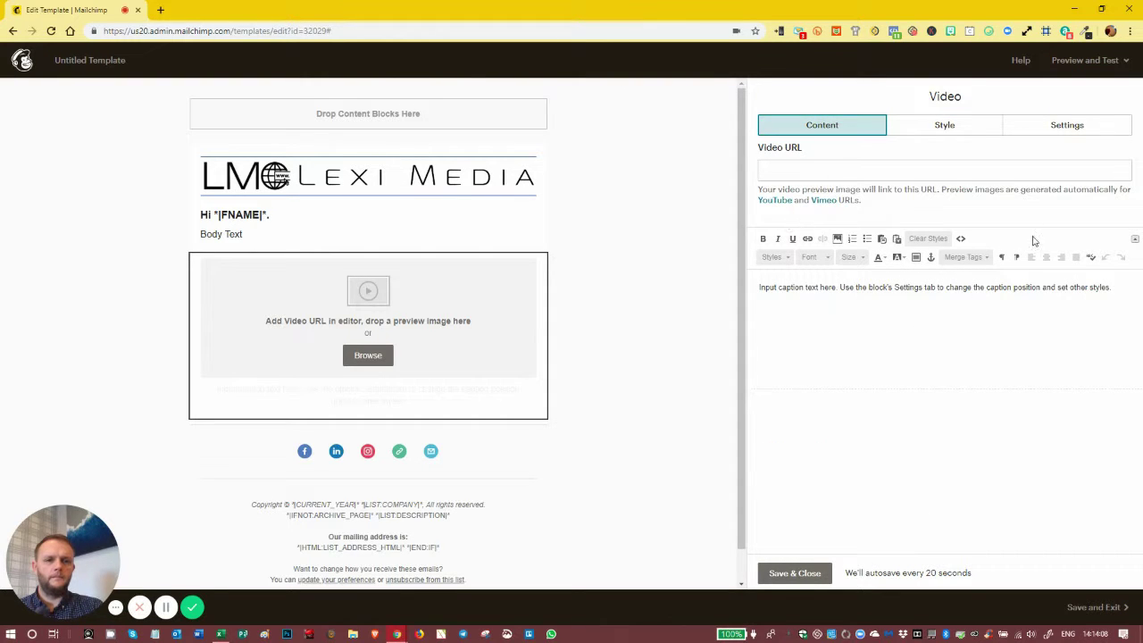
triple_click(1068, 284)
key("BackSpace")
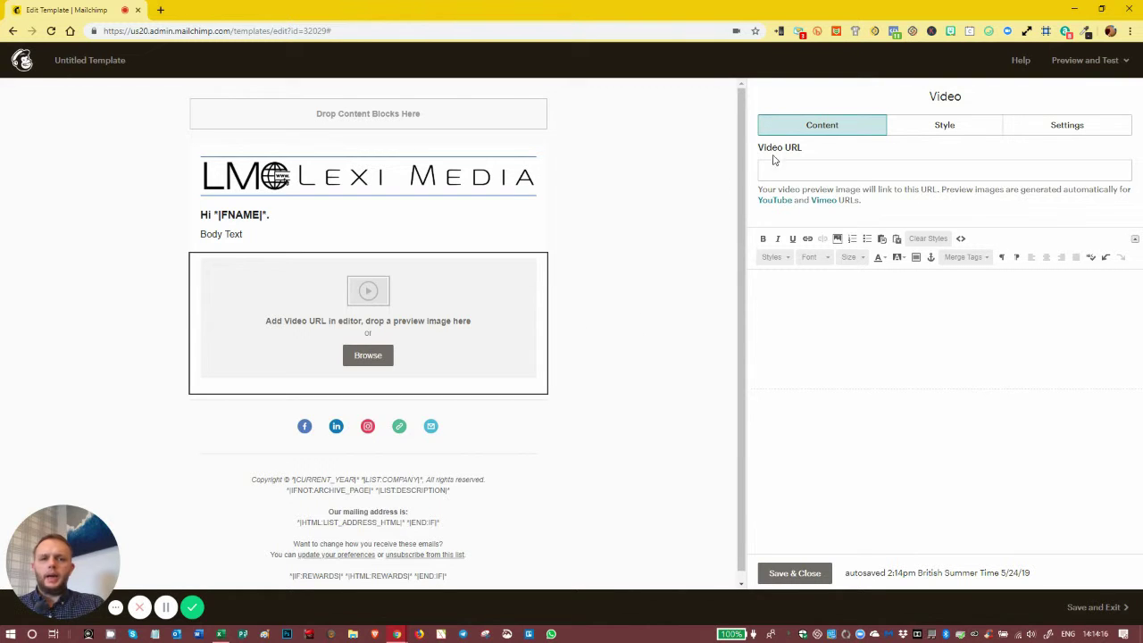
left_click(795, 573)
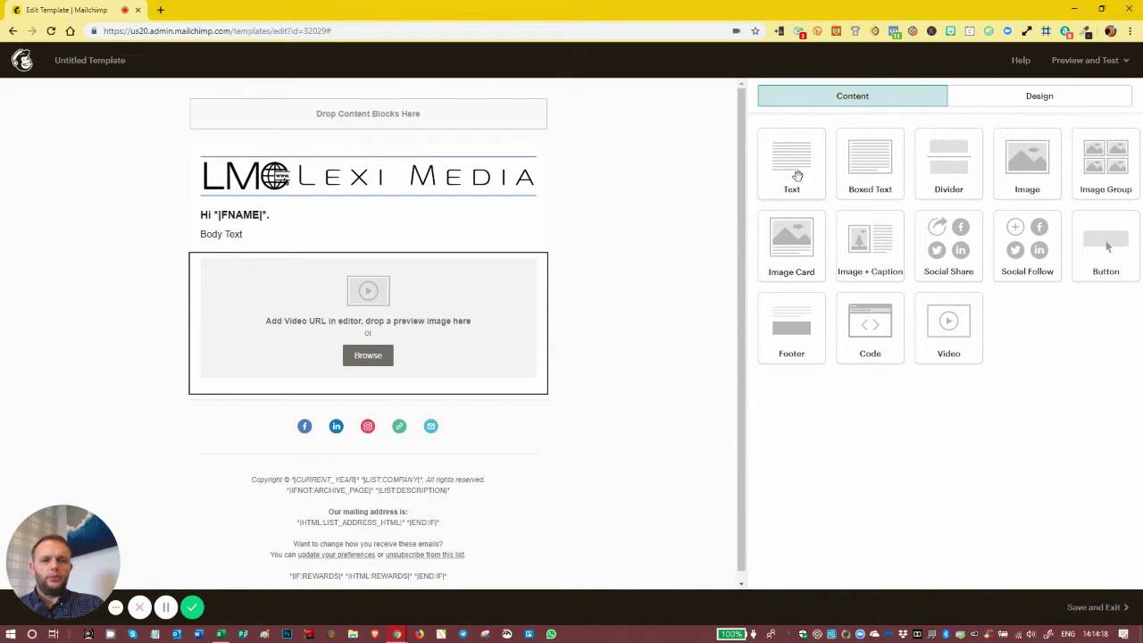
Add a text block under the video with lines 'Further Body Text', 'Regards,', the sender's name, then a new line
left_click_drag(794, 173, 280, 404)
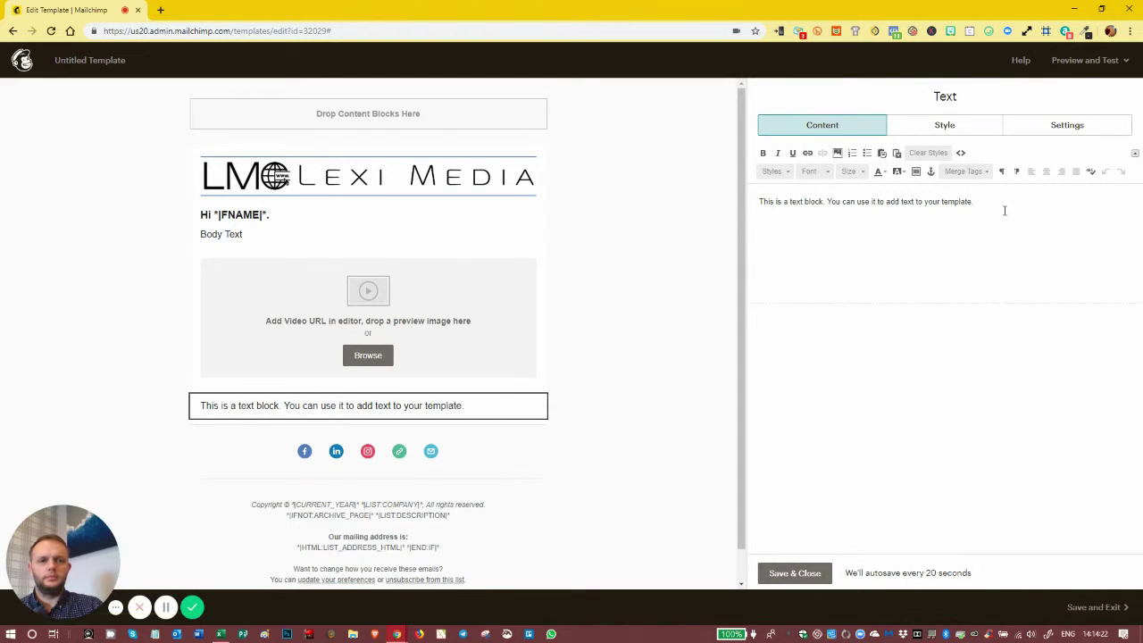
left_click_drag(1003, 205, 755, 203)
type("Fu")
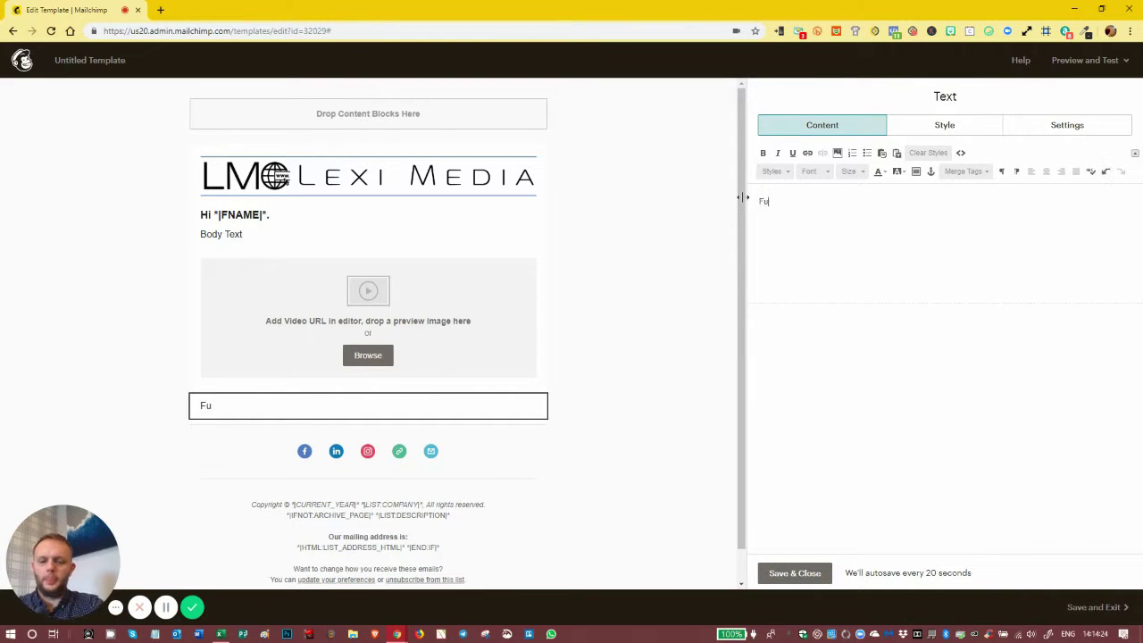
type("rther Body")
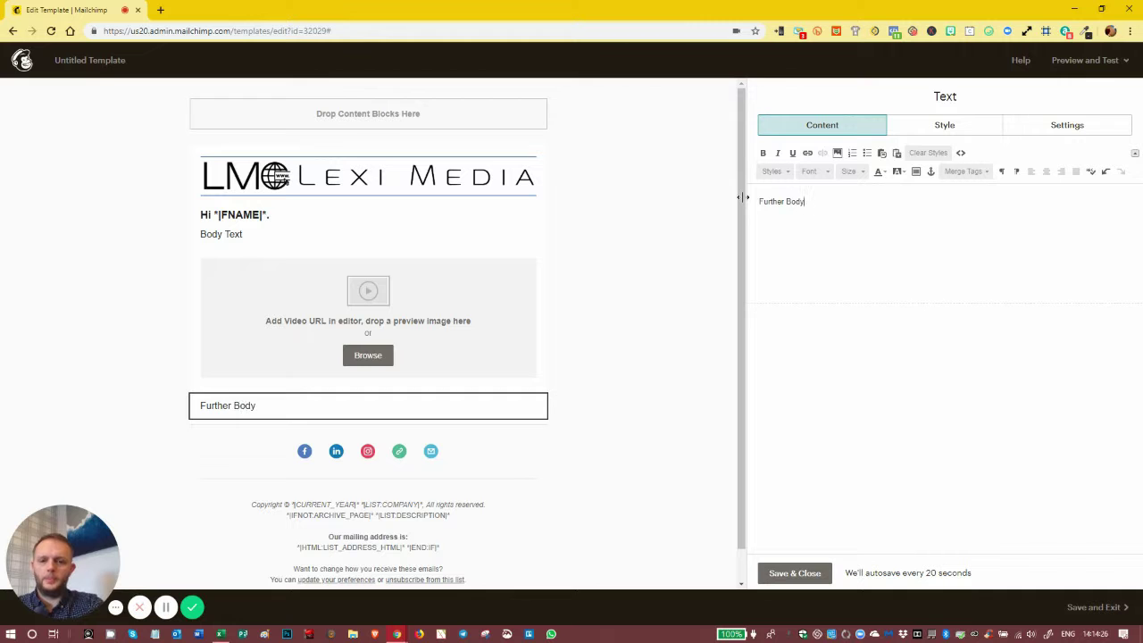
type(" Te")
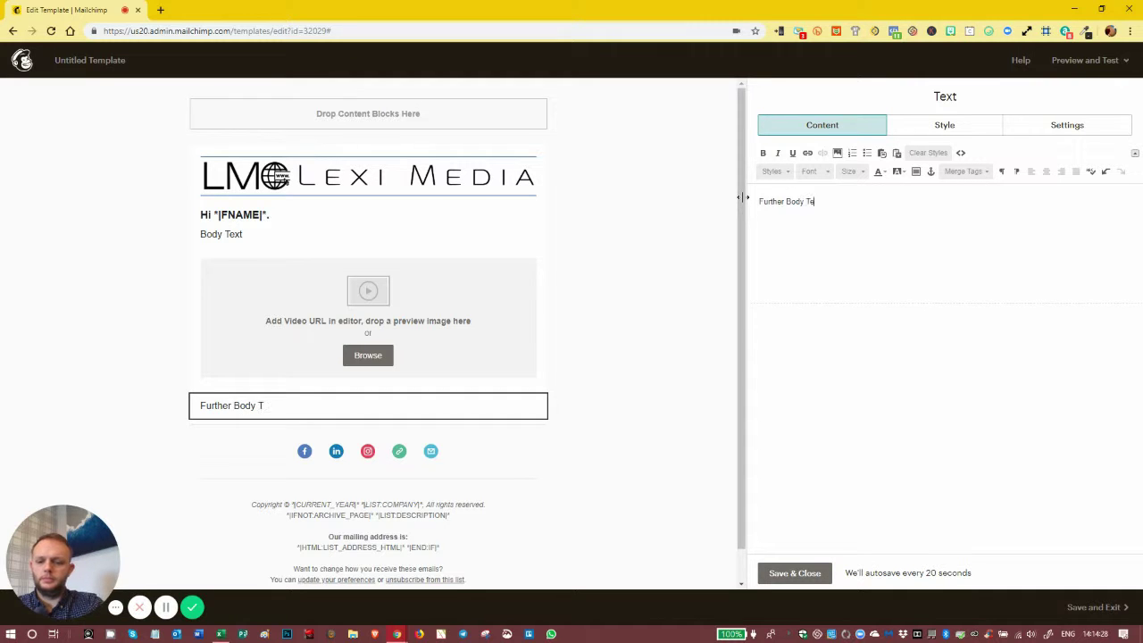
type("xt")
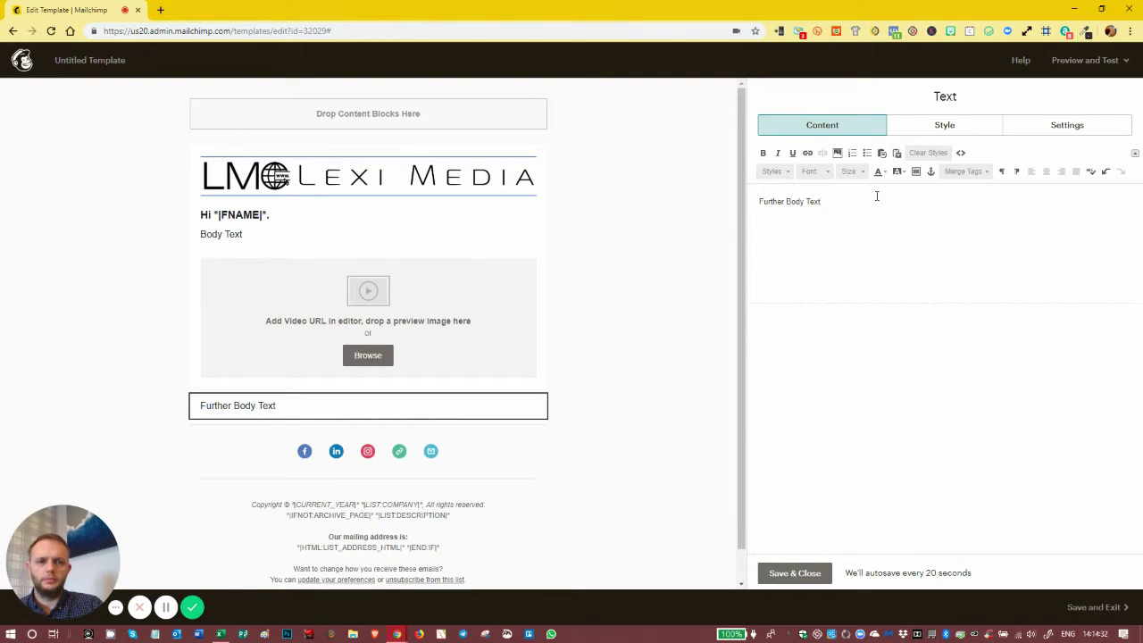
key("Return")
type("R")
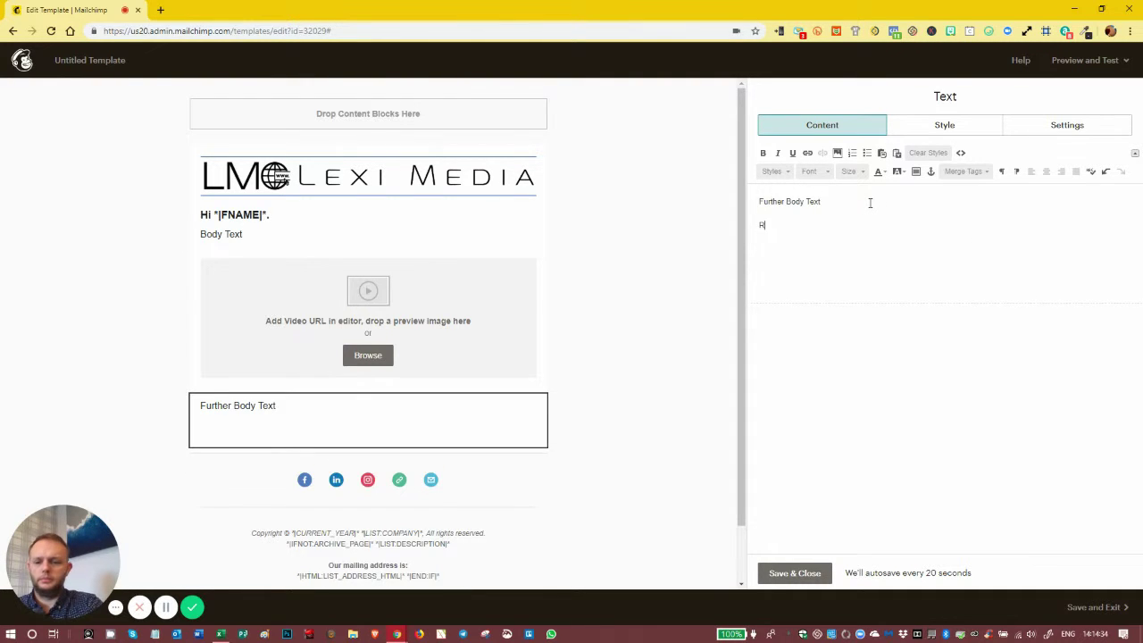
type("egards")
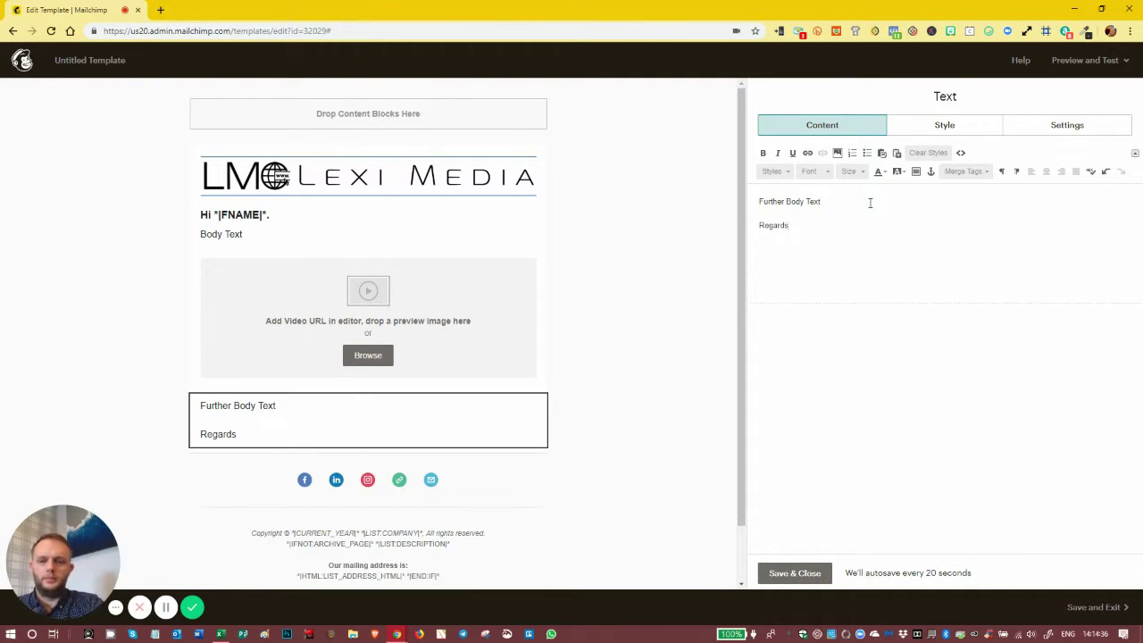
type(",")
key("Return")
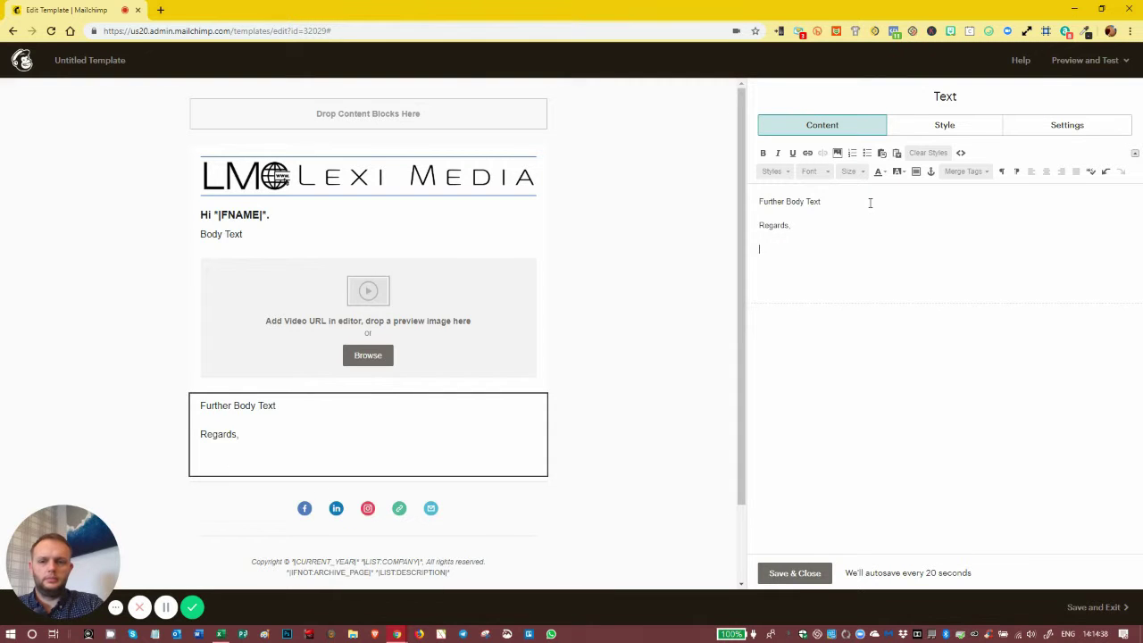
type("Mark")
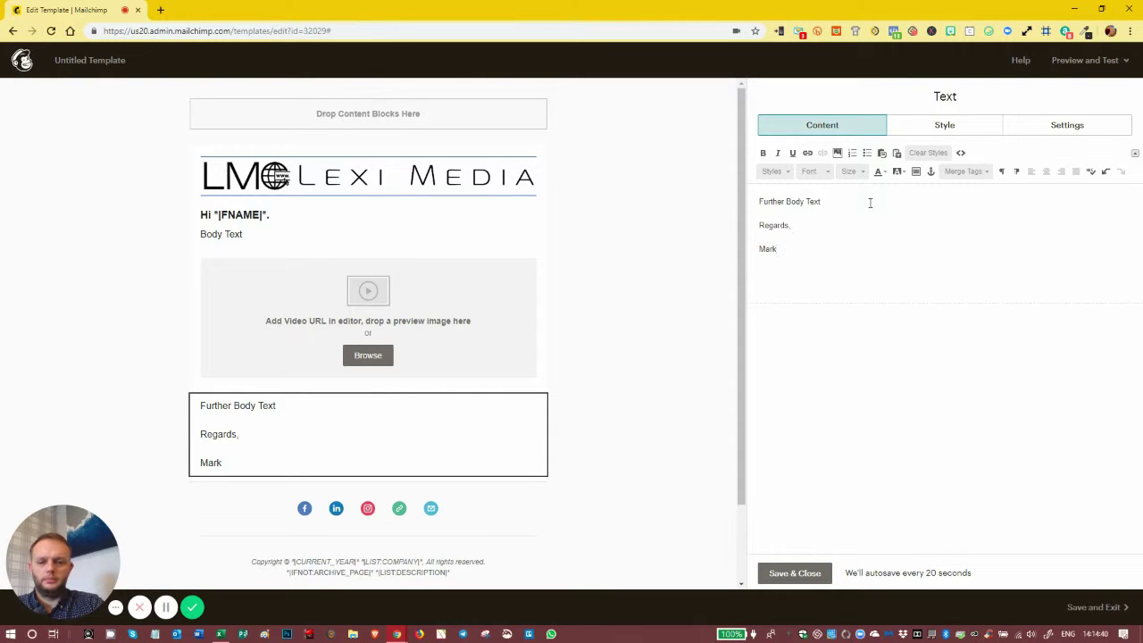
key("Return")
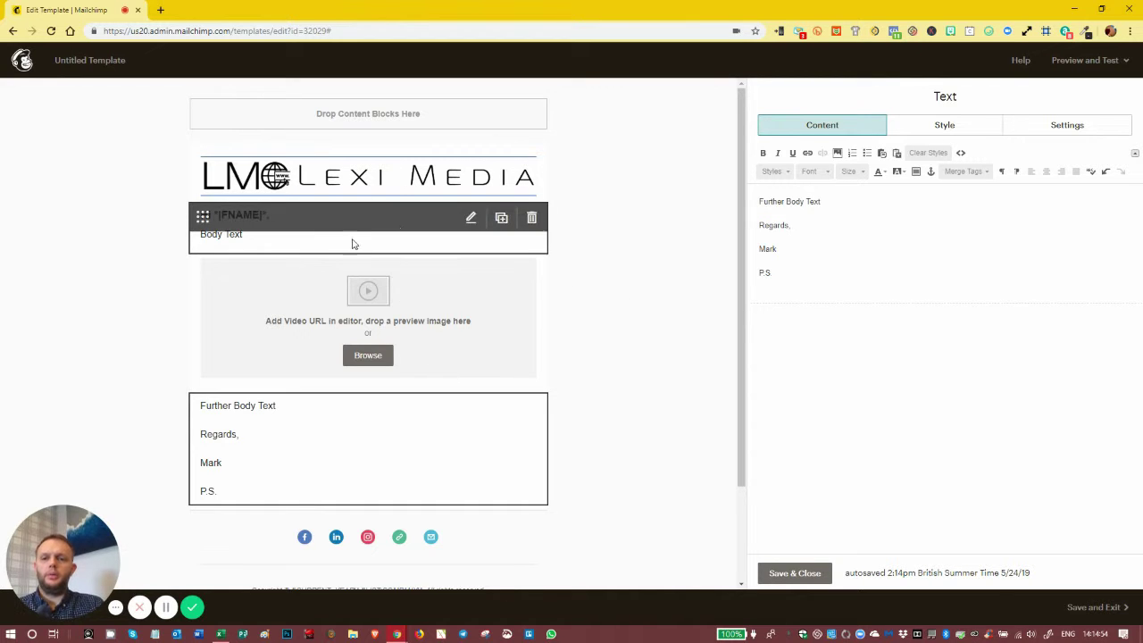
Check the greeting, video, text and social icon blocks, then save the Social Follow links
left_click(270, 238)
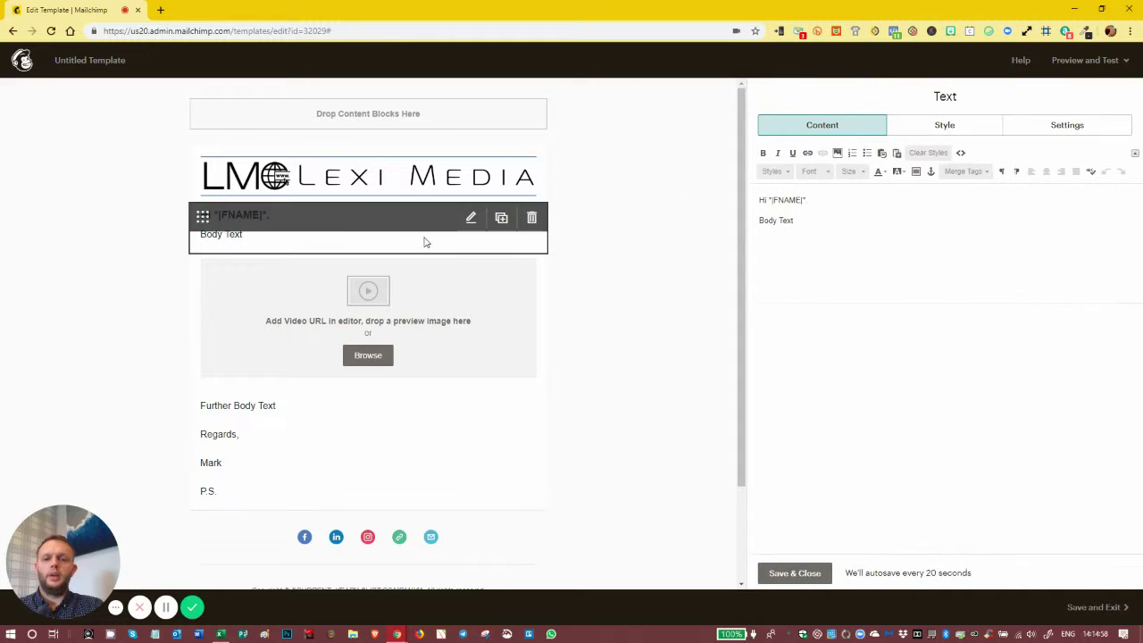
left_click(392, 275)
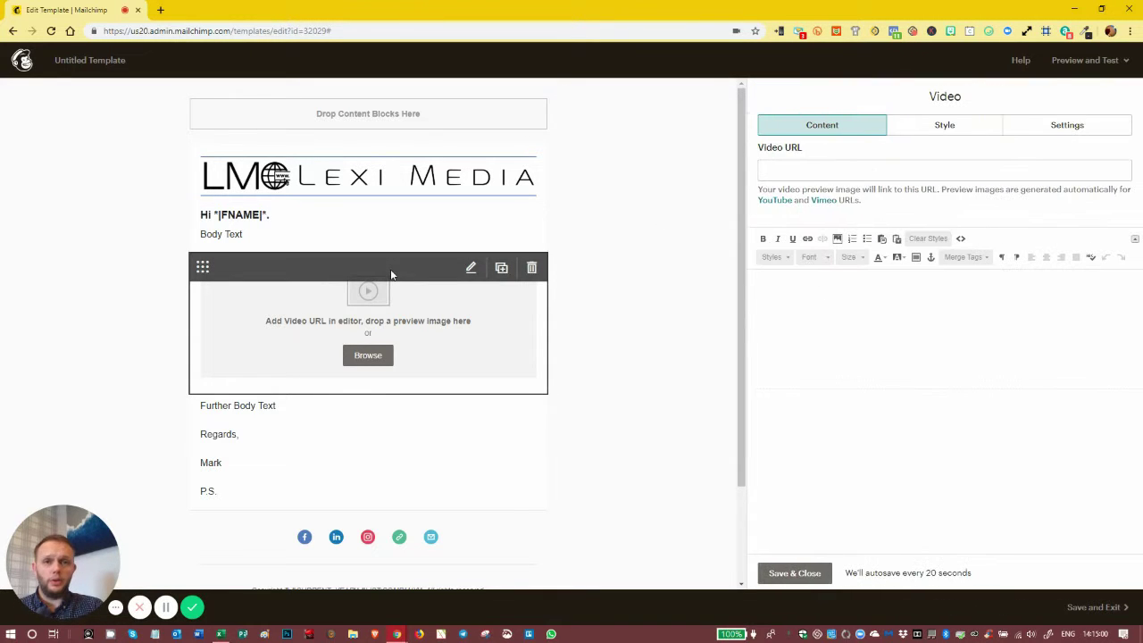
left_click(392, 411)
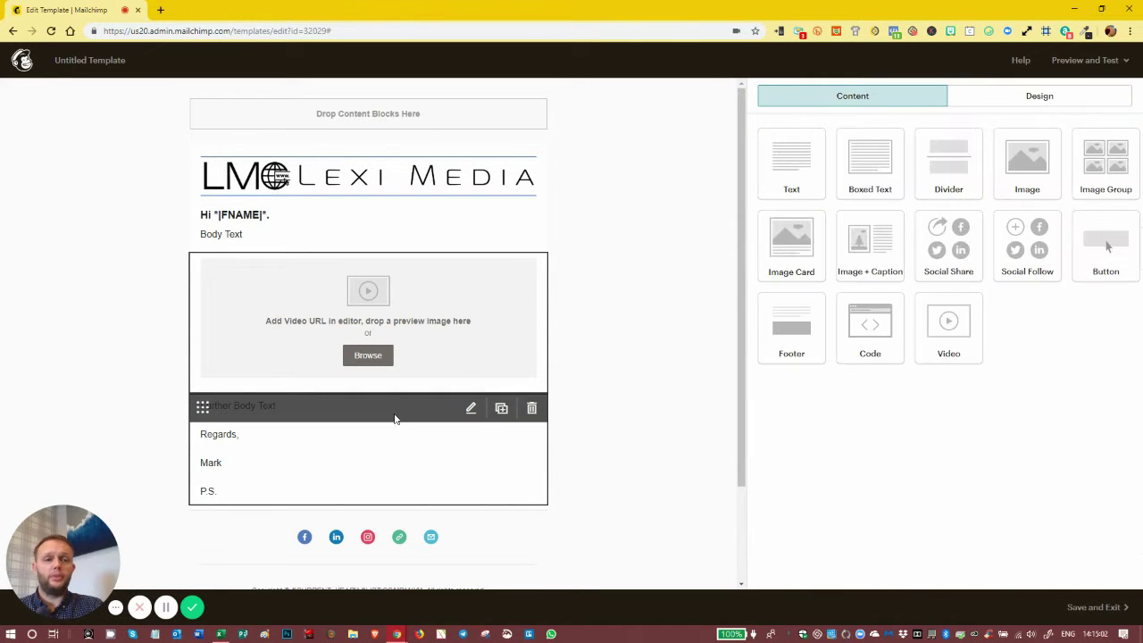
scroll(465, 460, "down", 2)
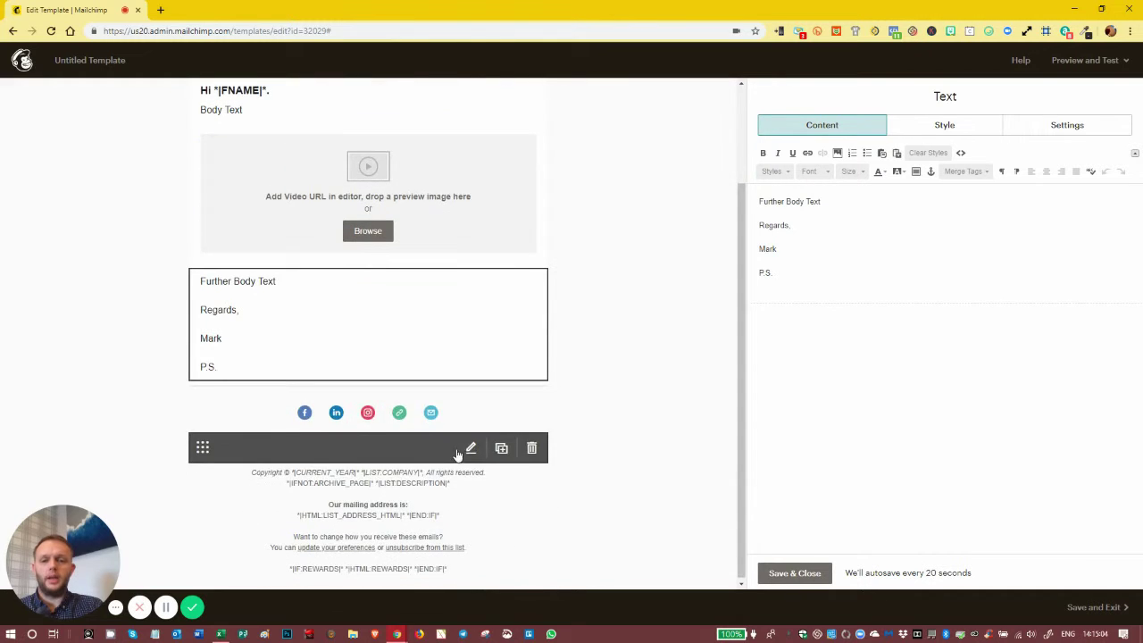
left_click(417, 407)
scroll(420, 268, "up", 2)
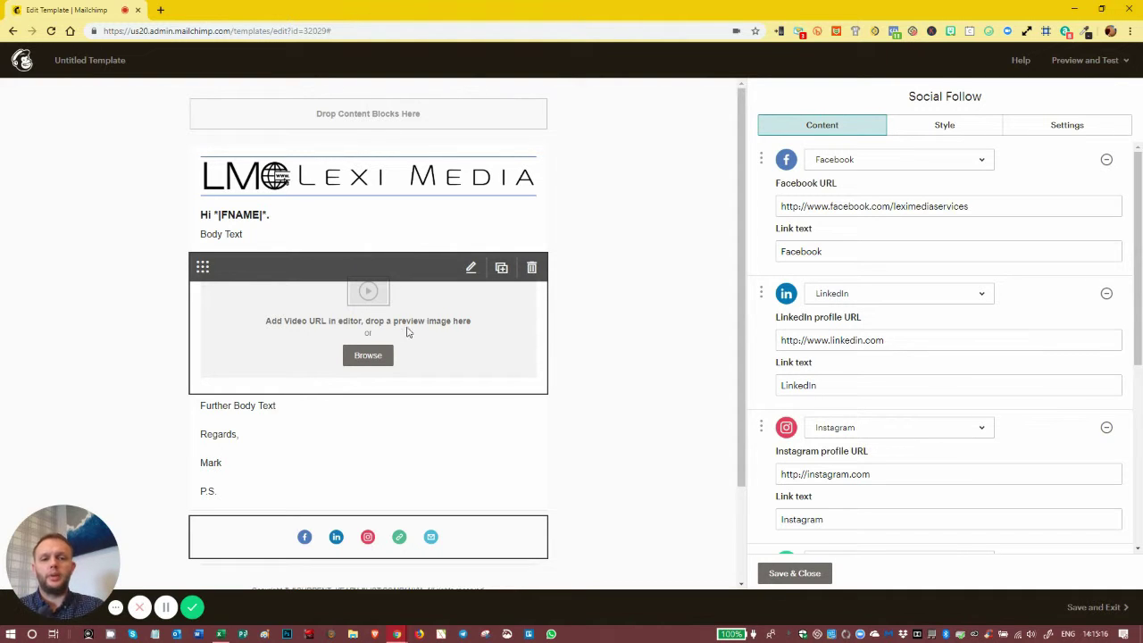
scroll(671, 301, "down", 1)
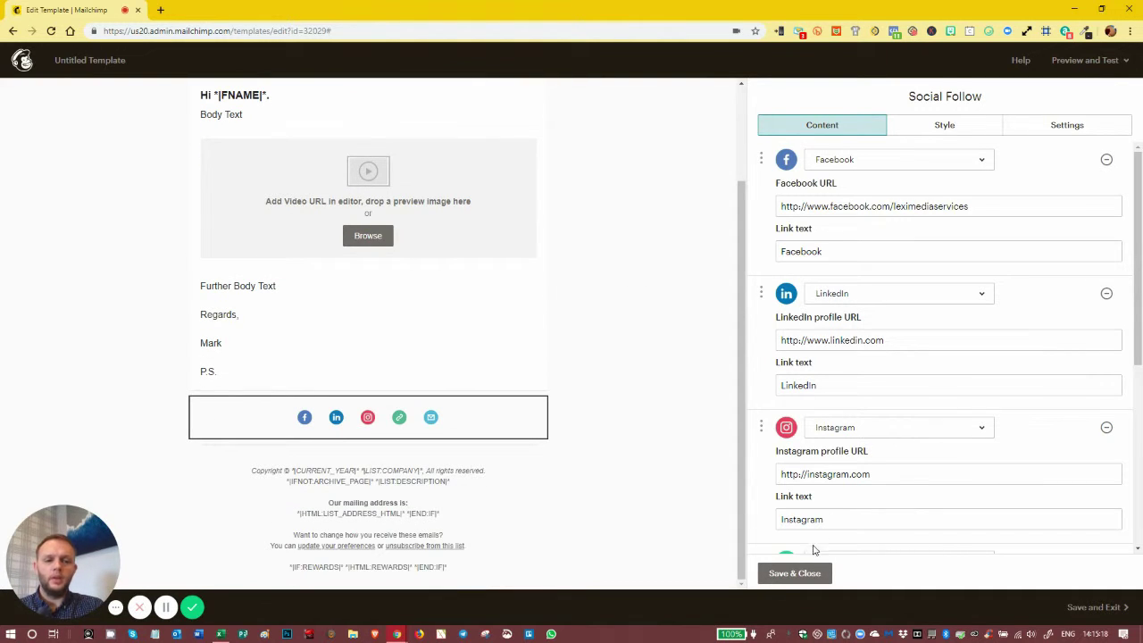
left_click(806, 573)
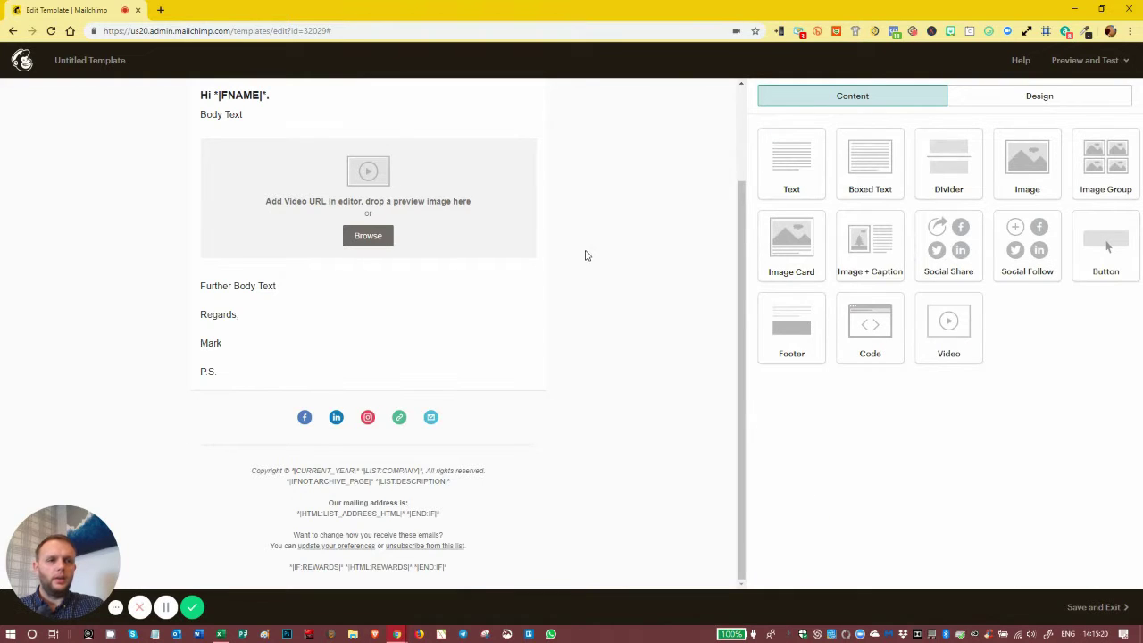
Open the test email option, dismiss it without sending, then enter desktop preview mode
left_click(1096, 63)
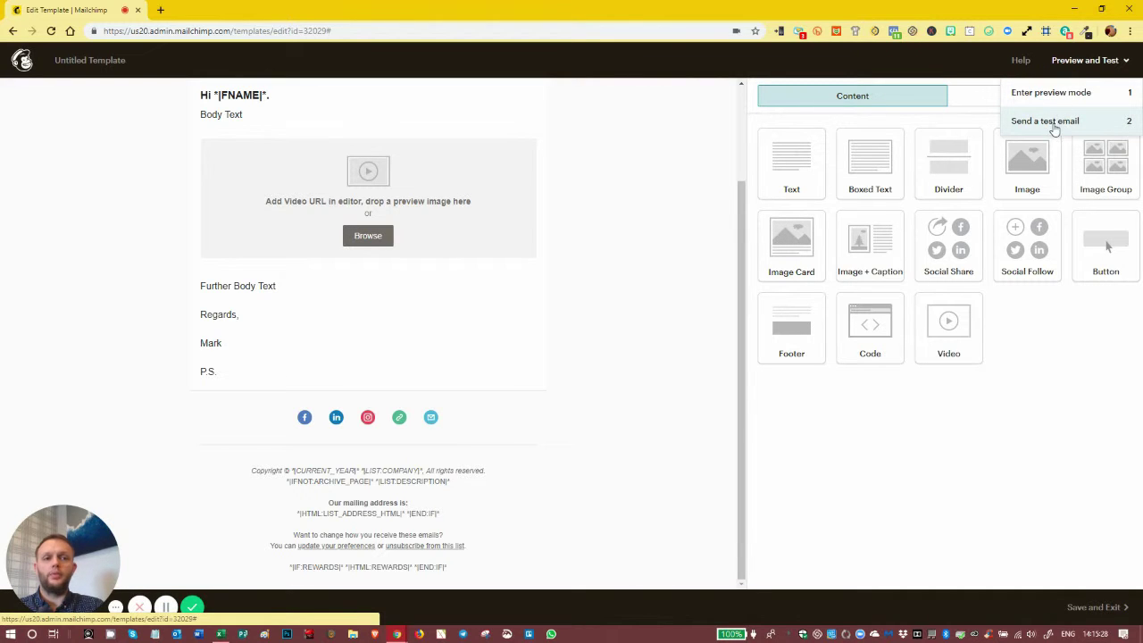
left_click(1051, 123)
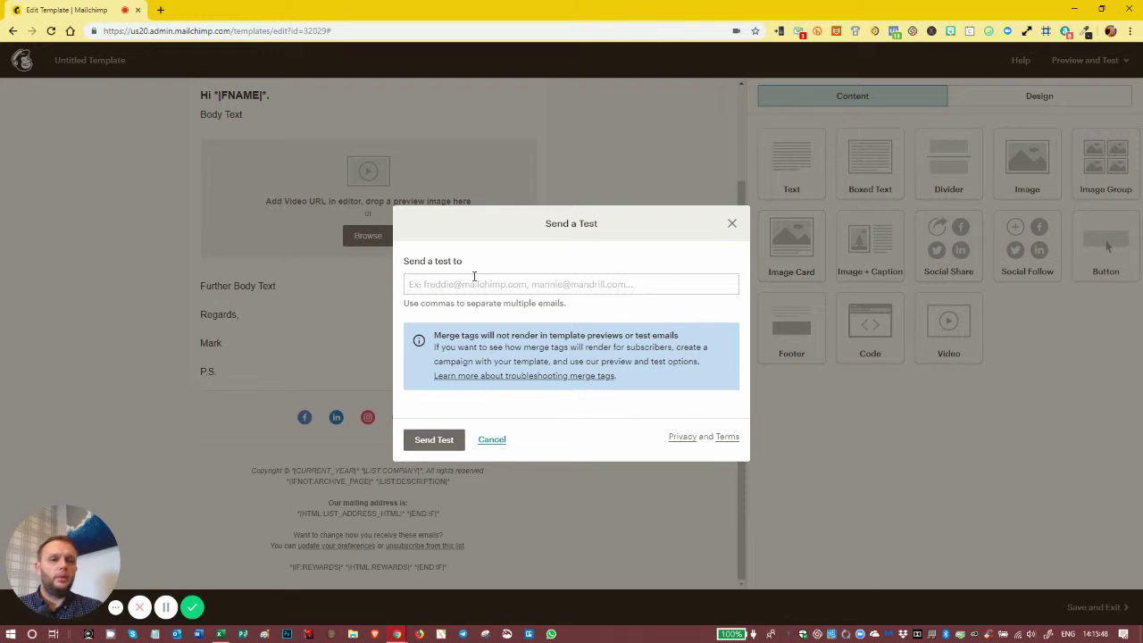
left_click(731, 223)
left_click(1083, 60)
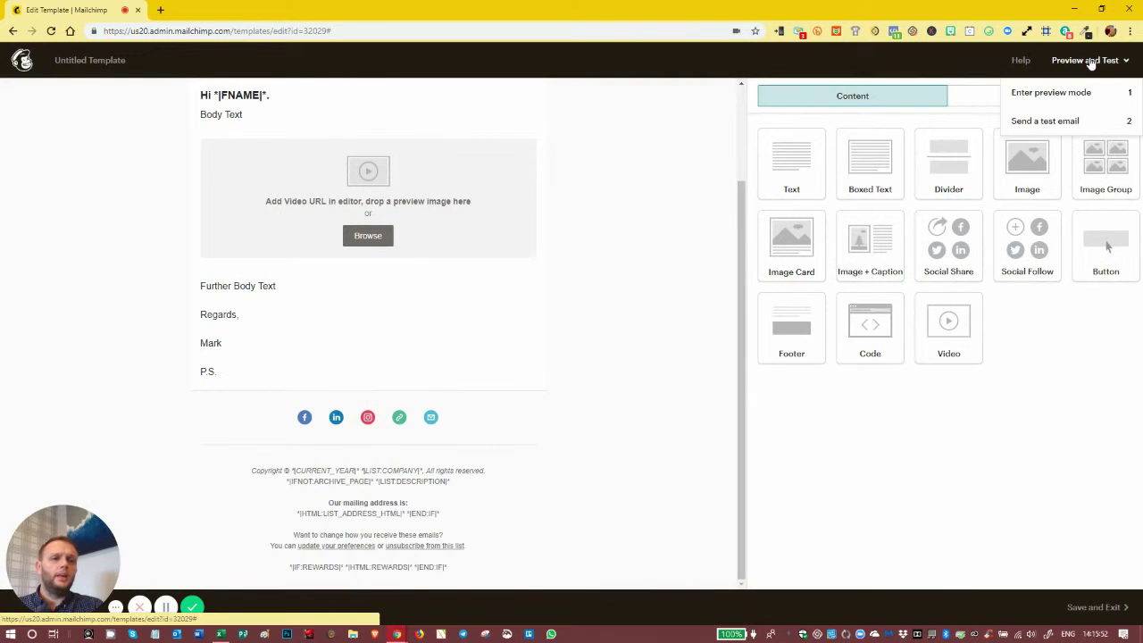
left_click(1056, 93)
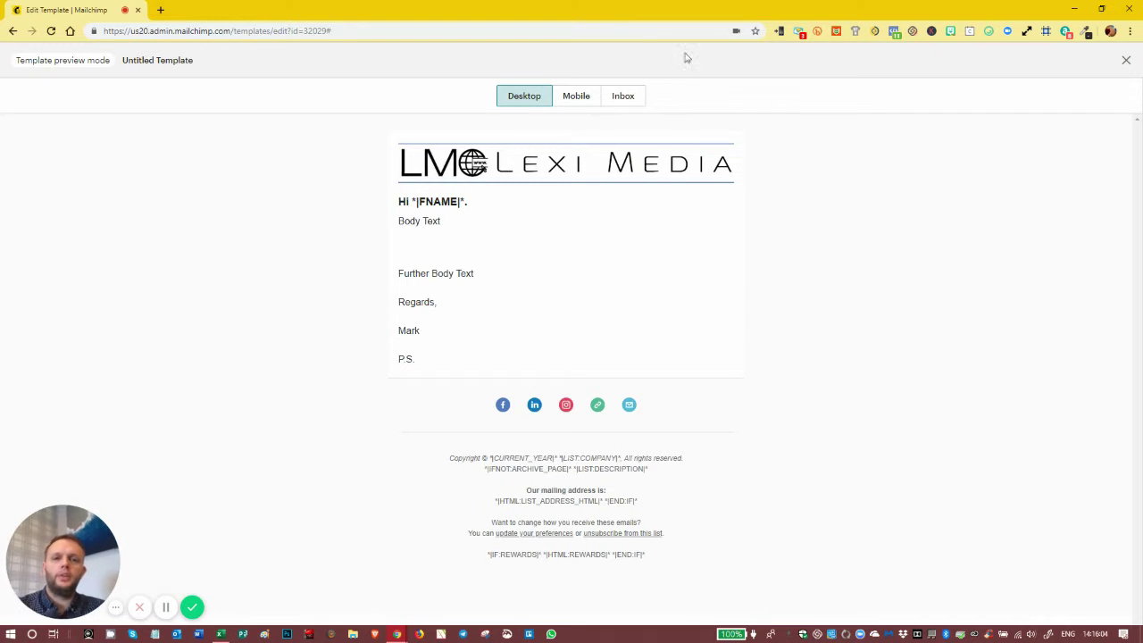
Switch through the Mobile, Inbox and Desktop previews, then exit back to the editor
left_click(588, 96)
left_click(622, 95)
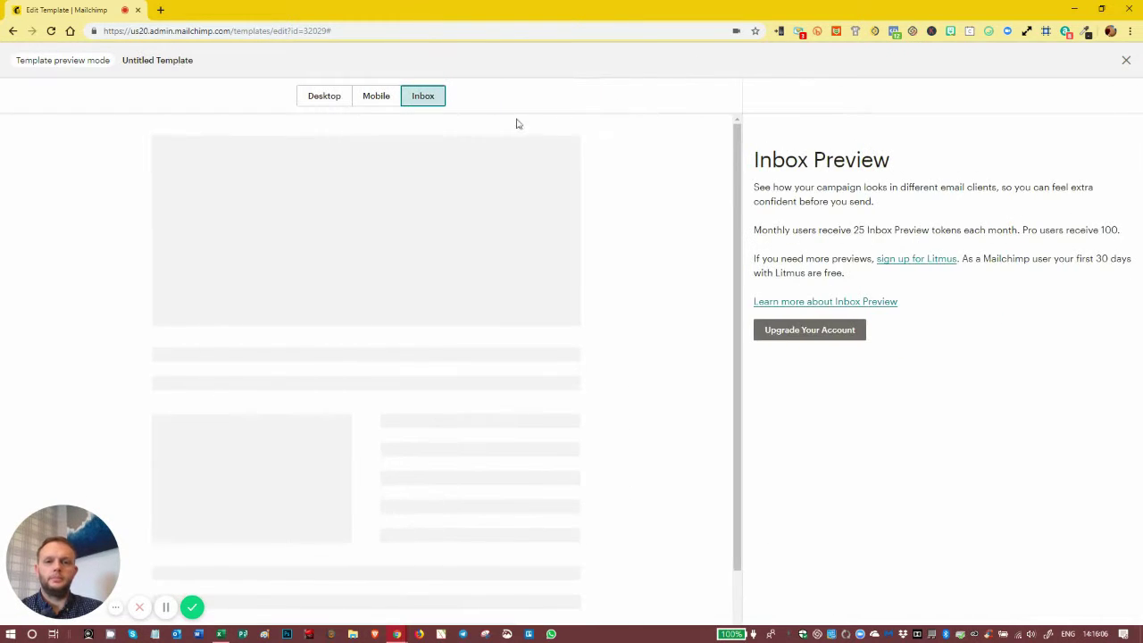
left_click(317, 97)
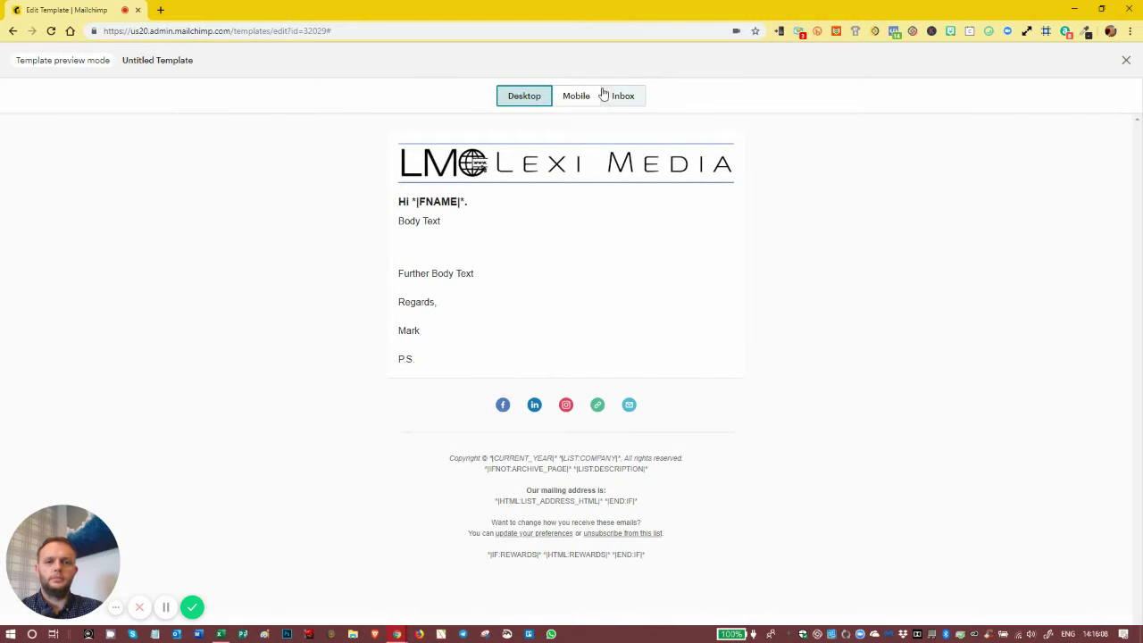
left_click(1126, 61)
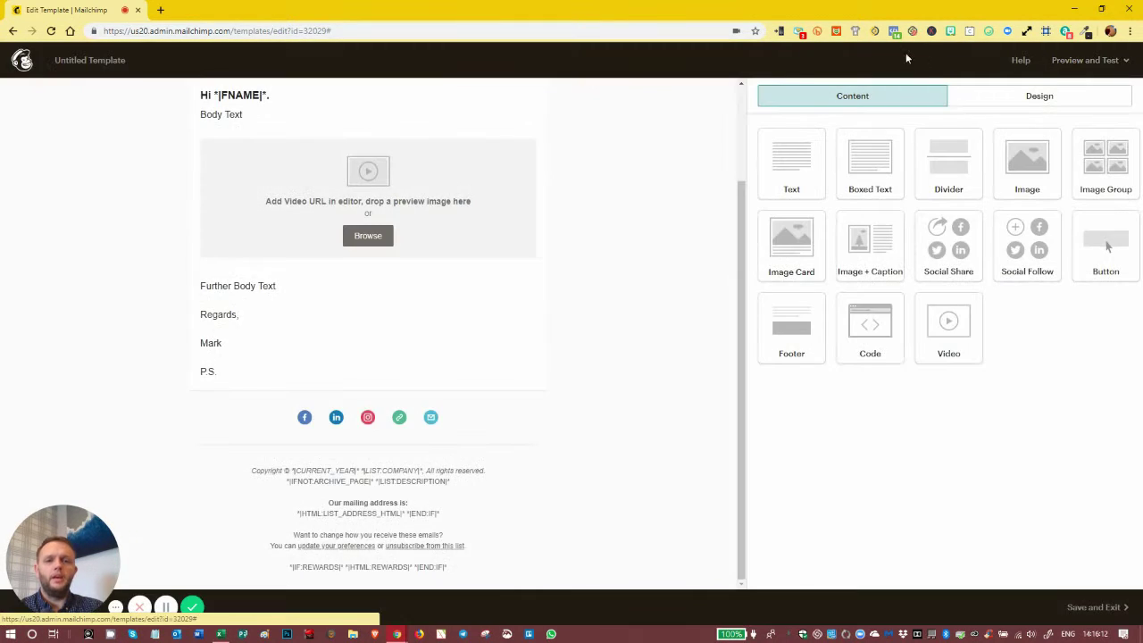
scroll(420, 276, "up", 2)
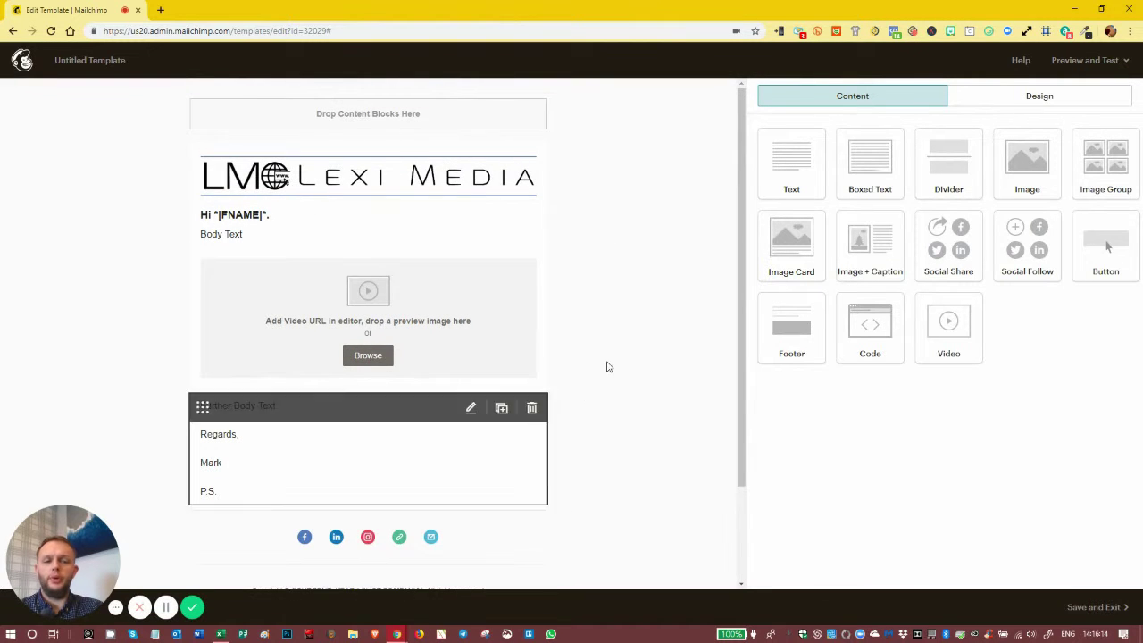
Save and exit the template, naming it 'Default Newsletter Template'
left_click(1094, 607)
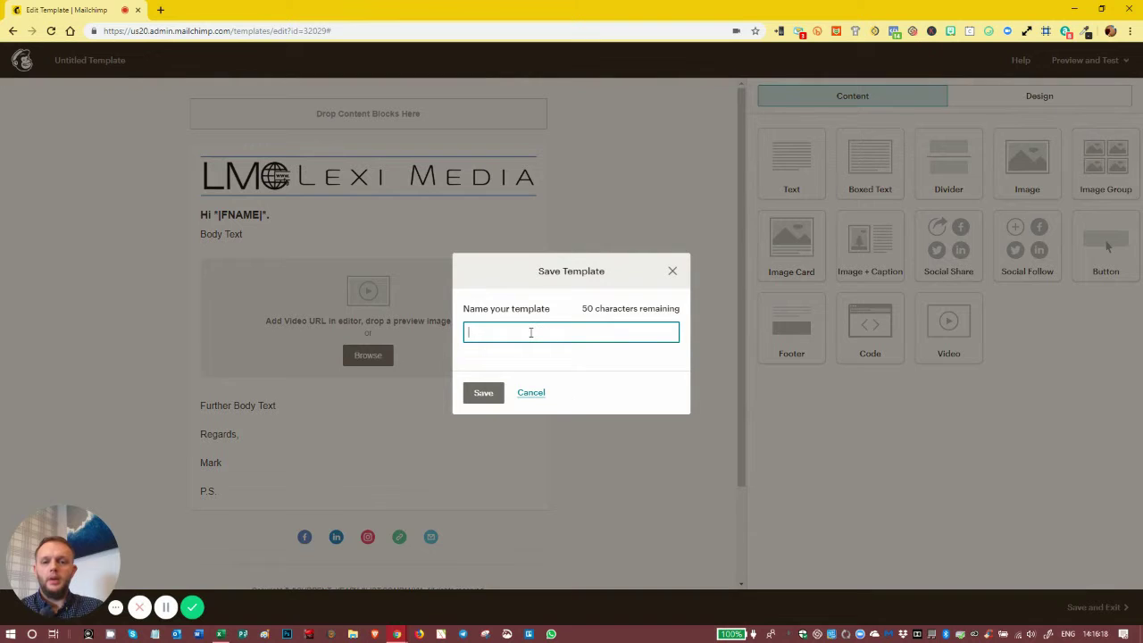
type("De")
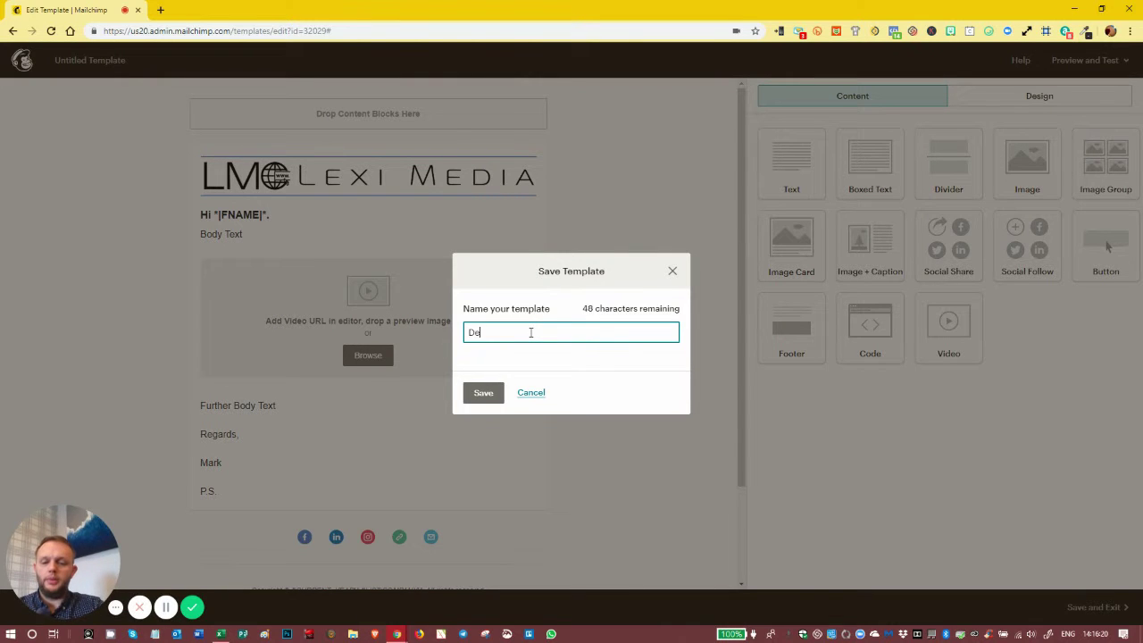
type("fault T")
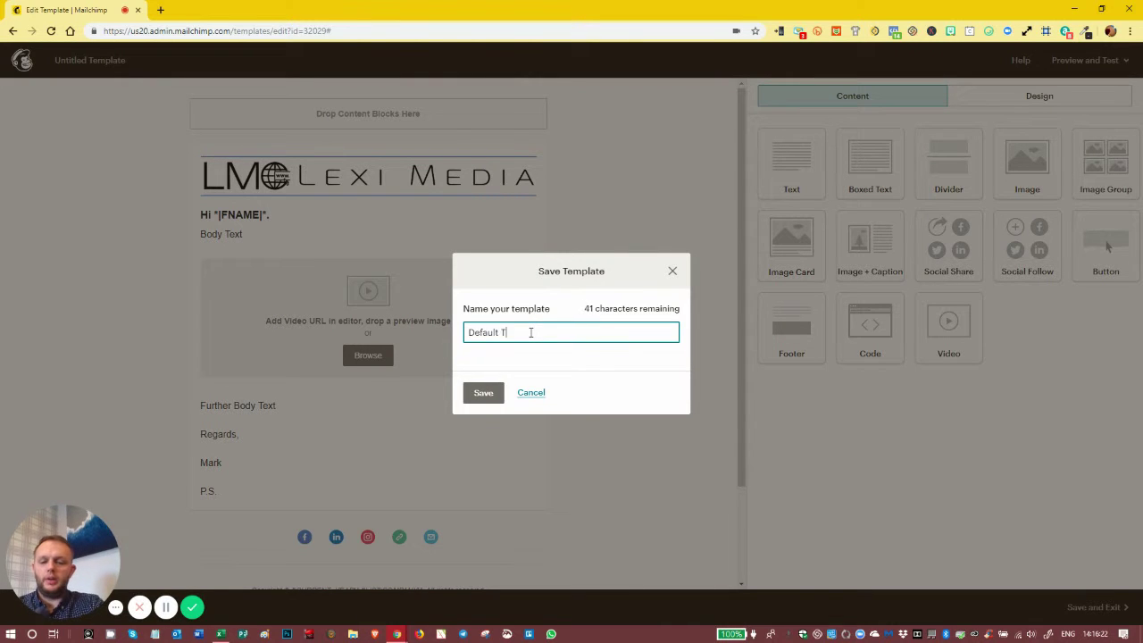
type("emplate")
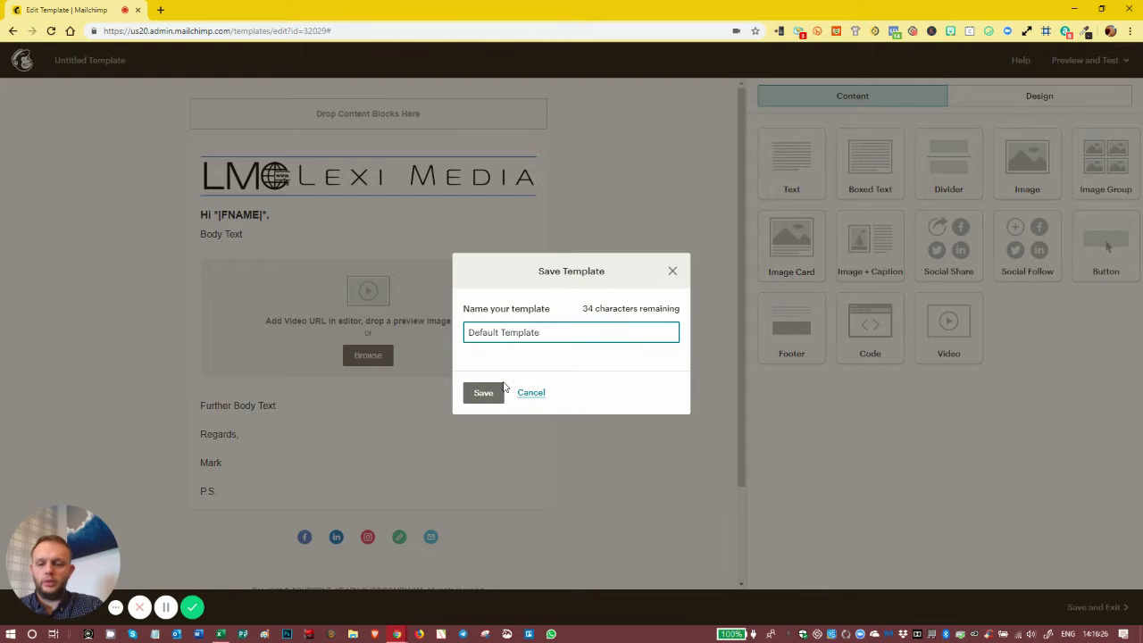
type("n")
key("BackSpace")
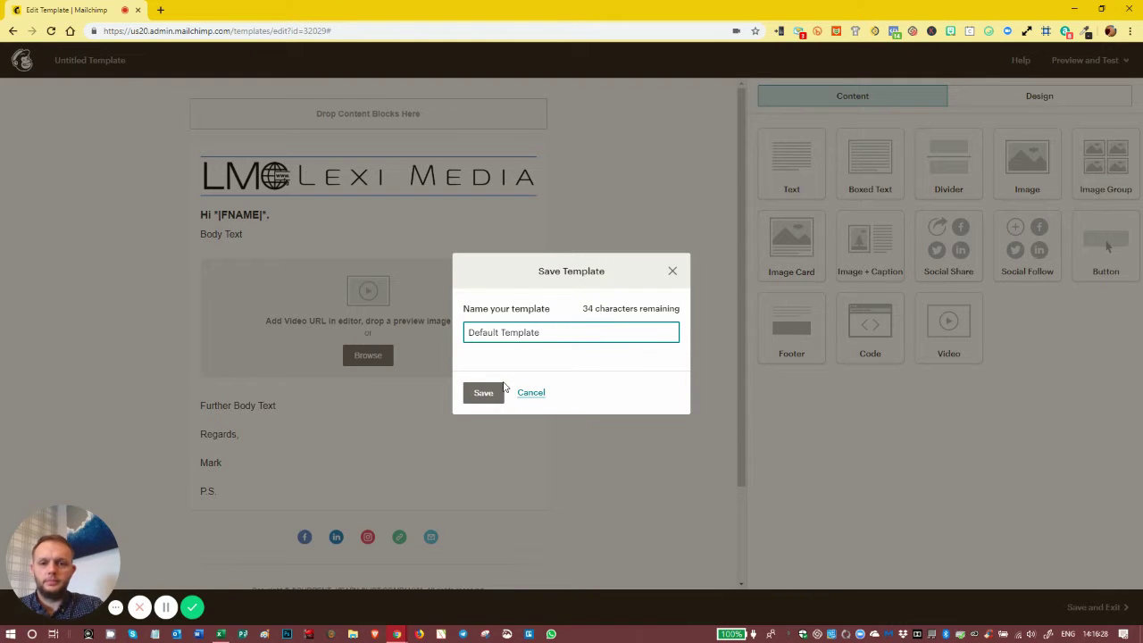
type("News")
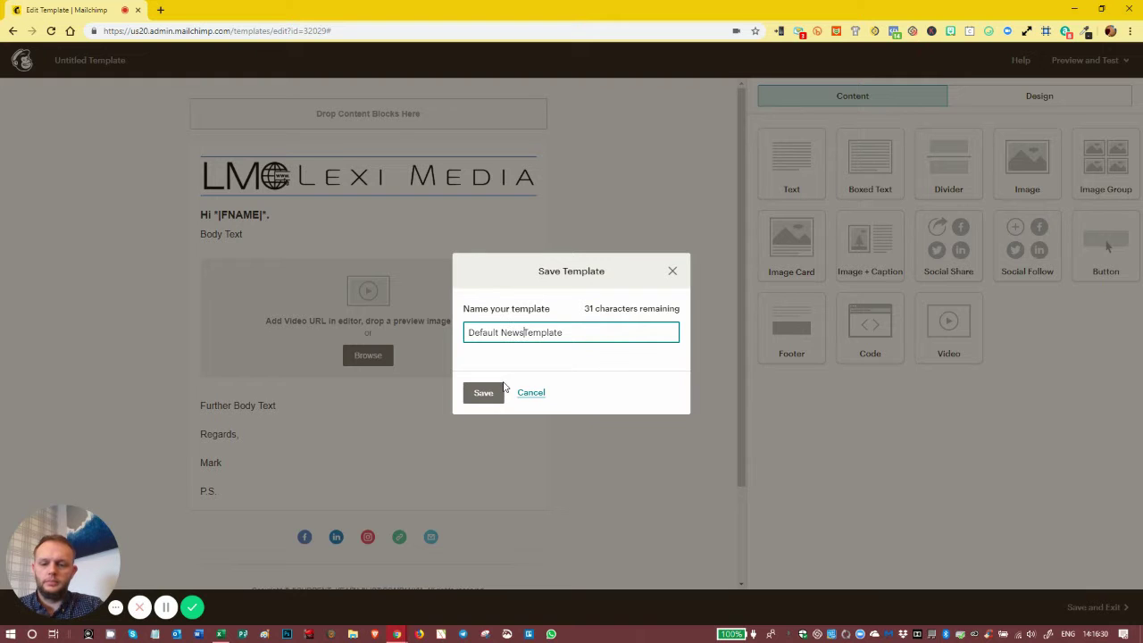
type("letter")
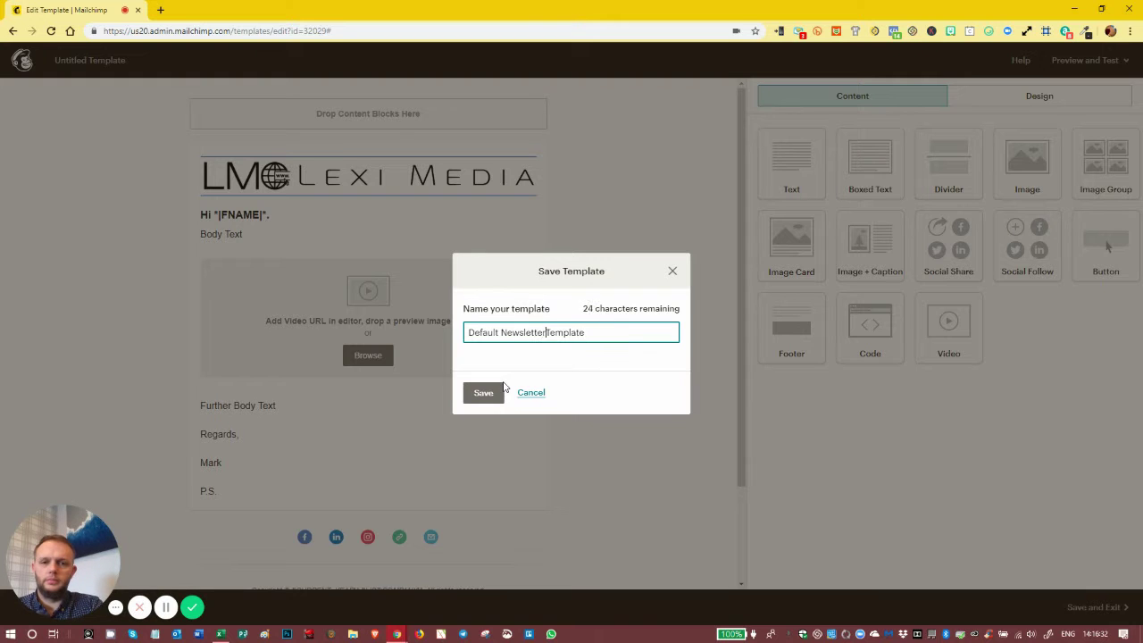
left_click(489, 393)
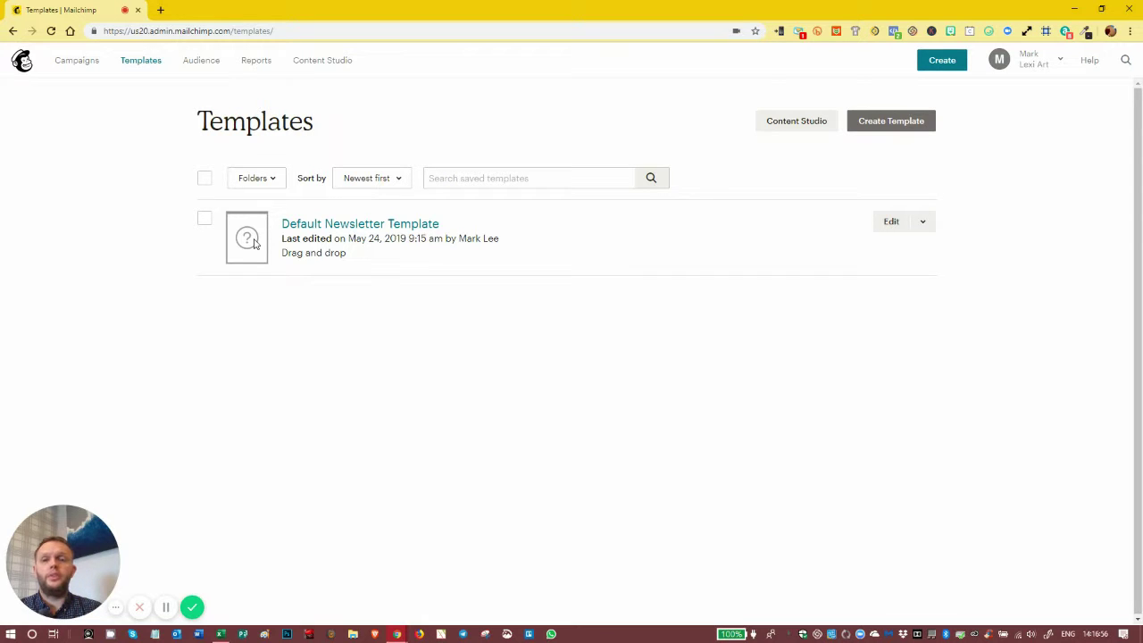
Go to the Templates page and show the extra actions beside Edit for the saved template
left_click(141, 62)
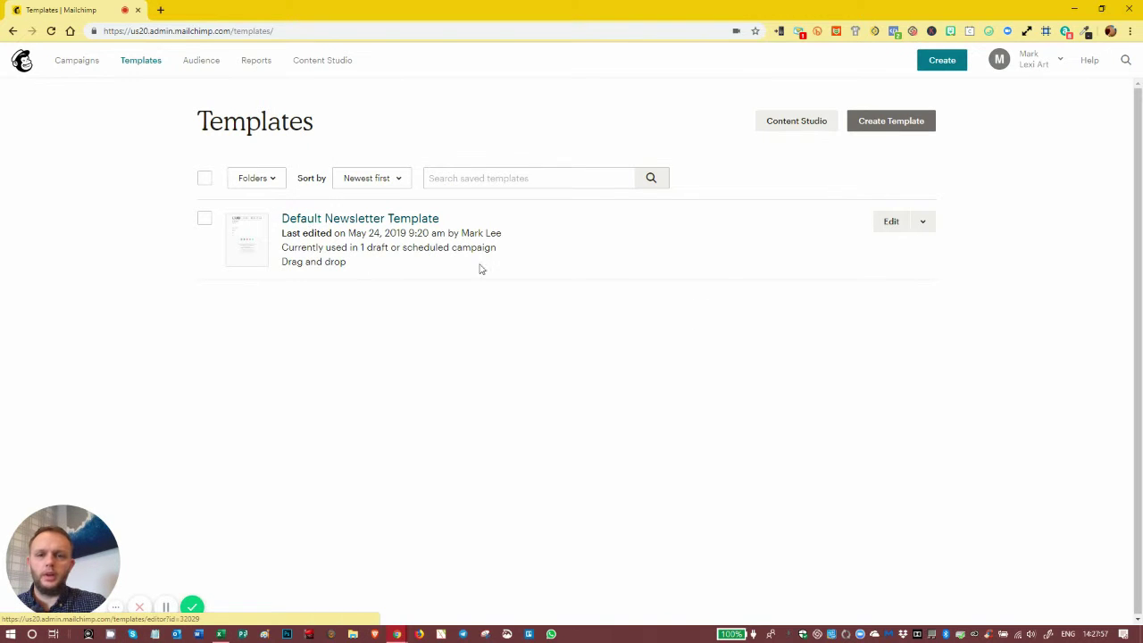
left_click(892, 223)
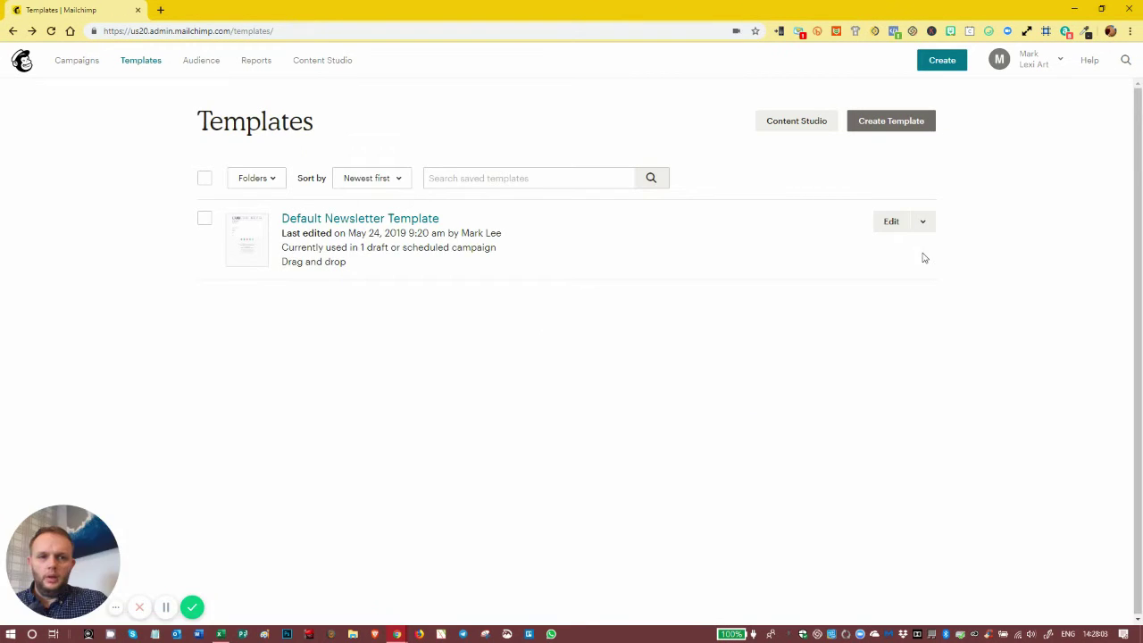
left_click(923, 223)
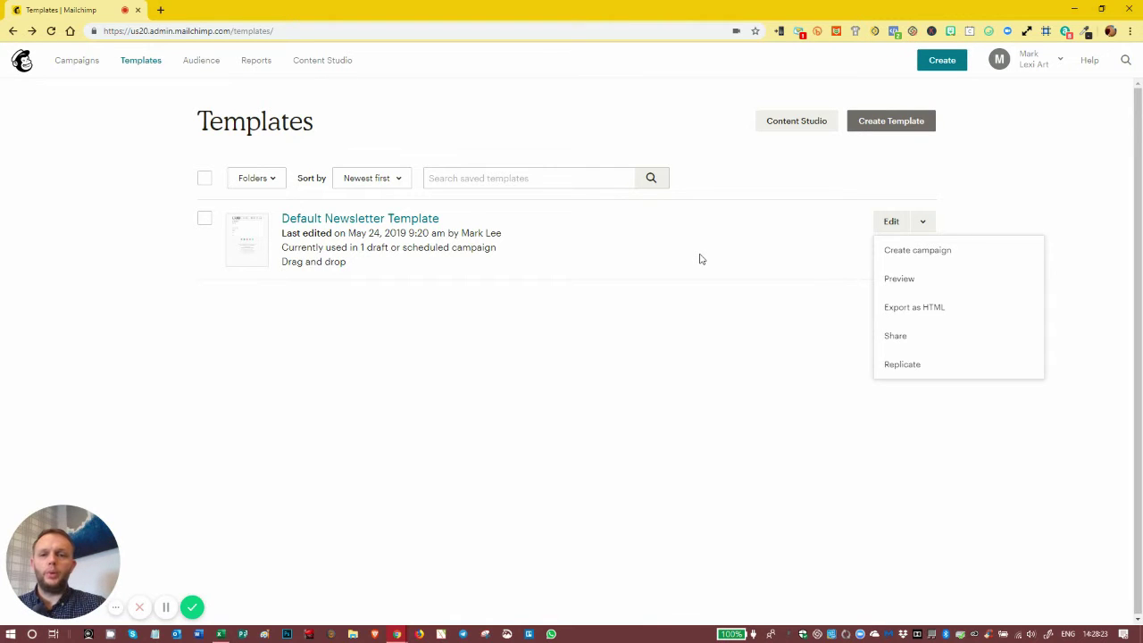
Replicate the template from the Edit dropdown and delete the copy's video block
left_click(755, 367)
left_click(923, 223)
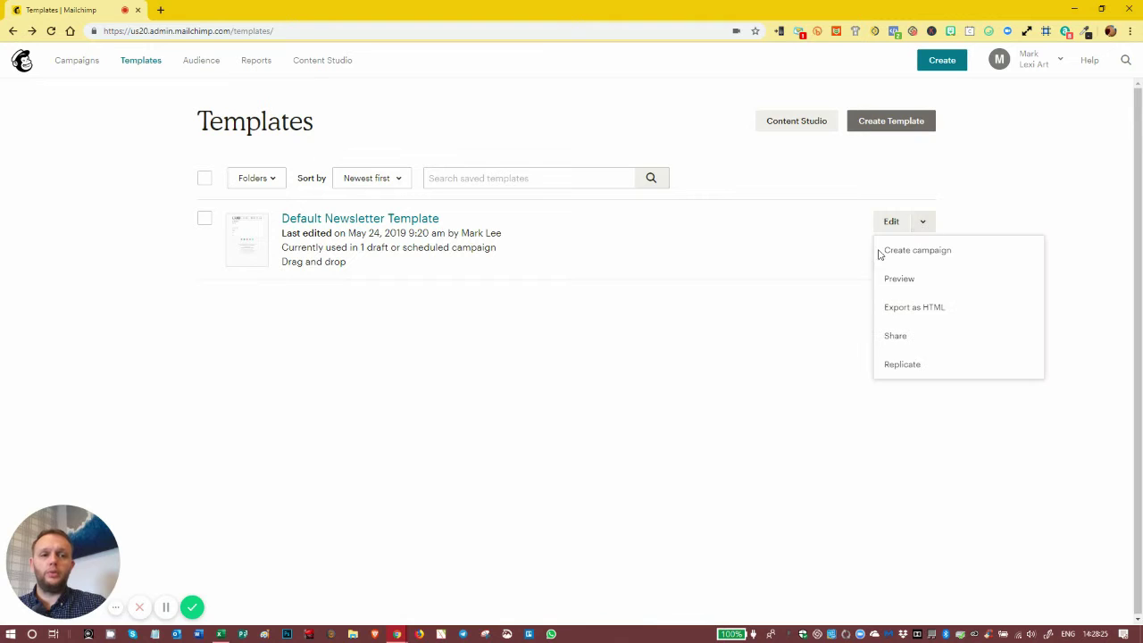
left_click(904, 366)
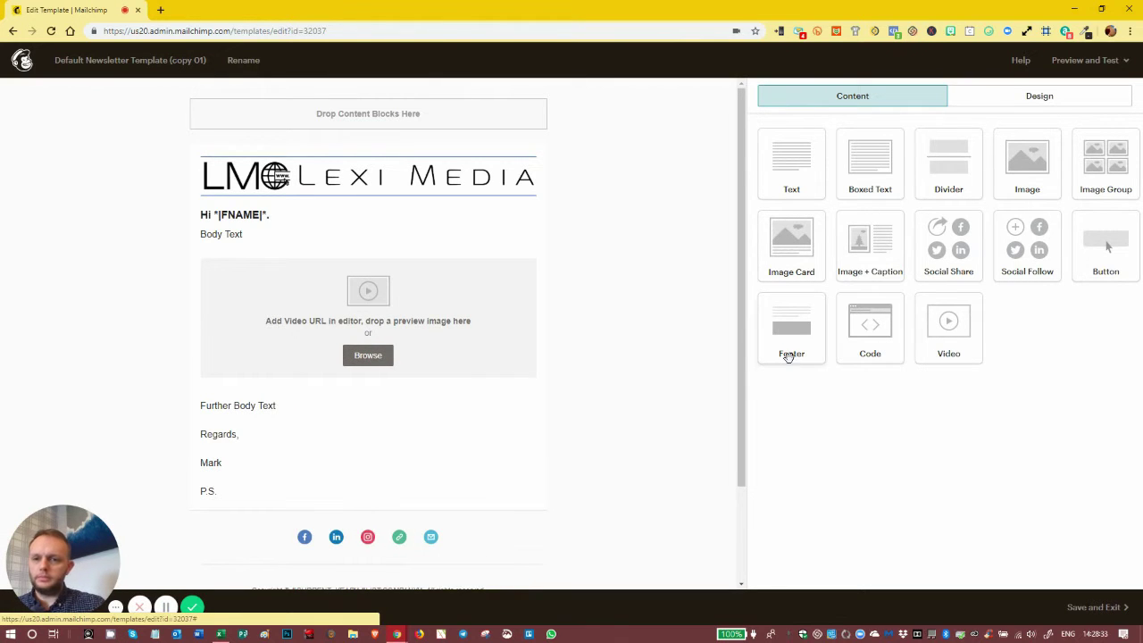
left_click(530, 266)
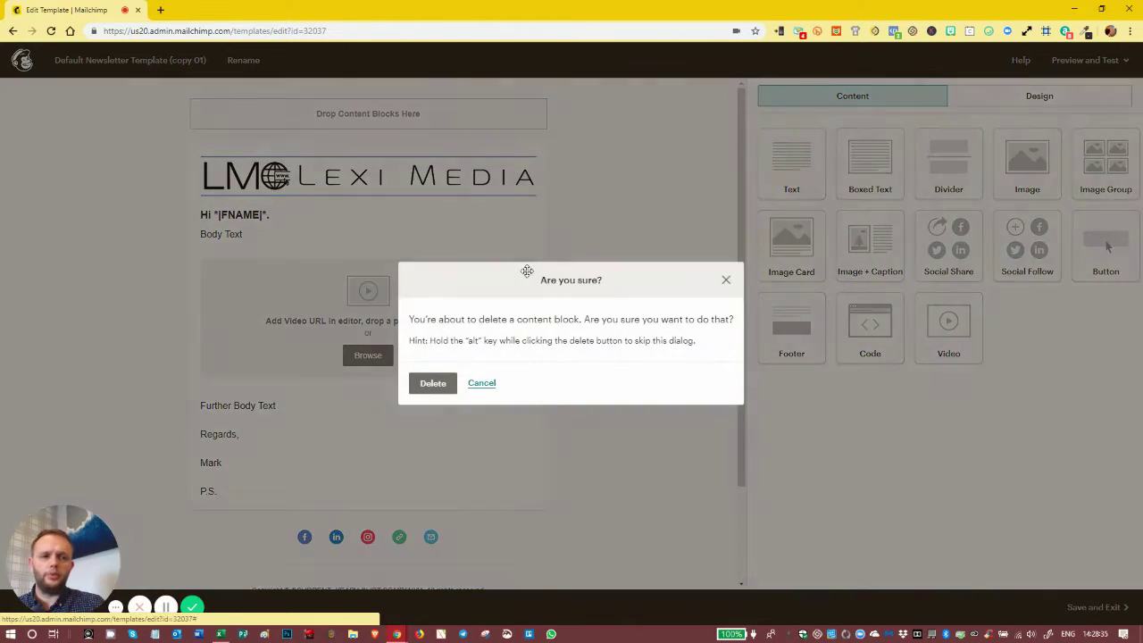
left_click(431, 384)
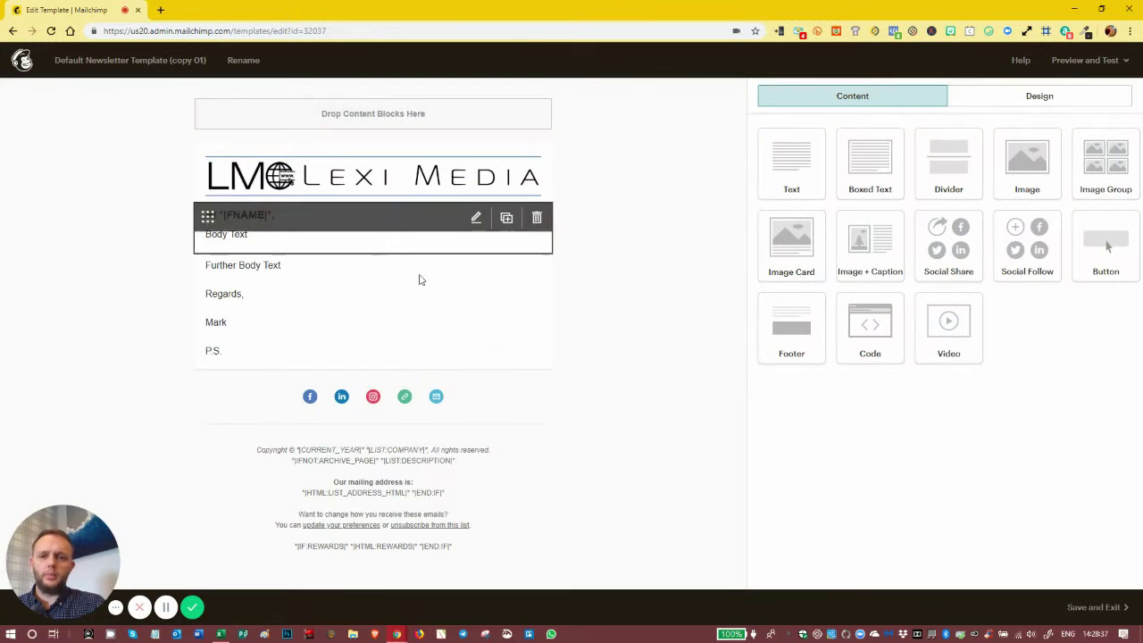
Add a four-image Image Group below the greeting
left_click_drag(1107, 163, 365, 266)
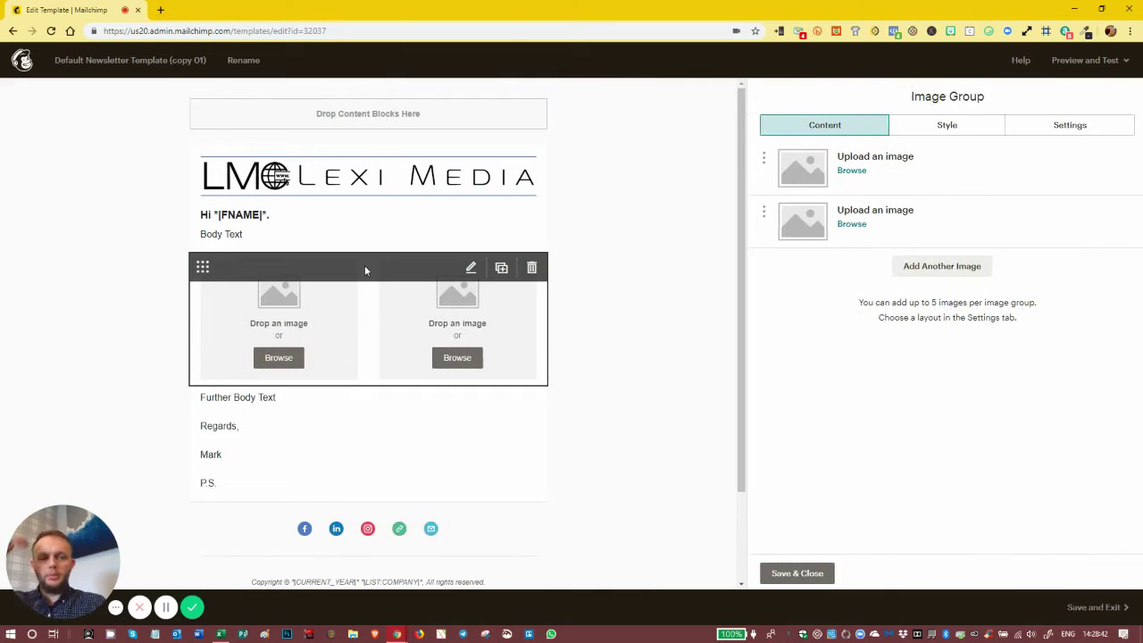
left_click(931, 268)
left_click(928, 319)
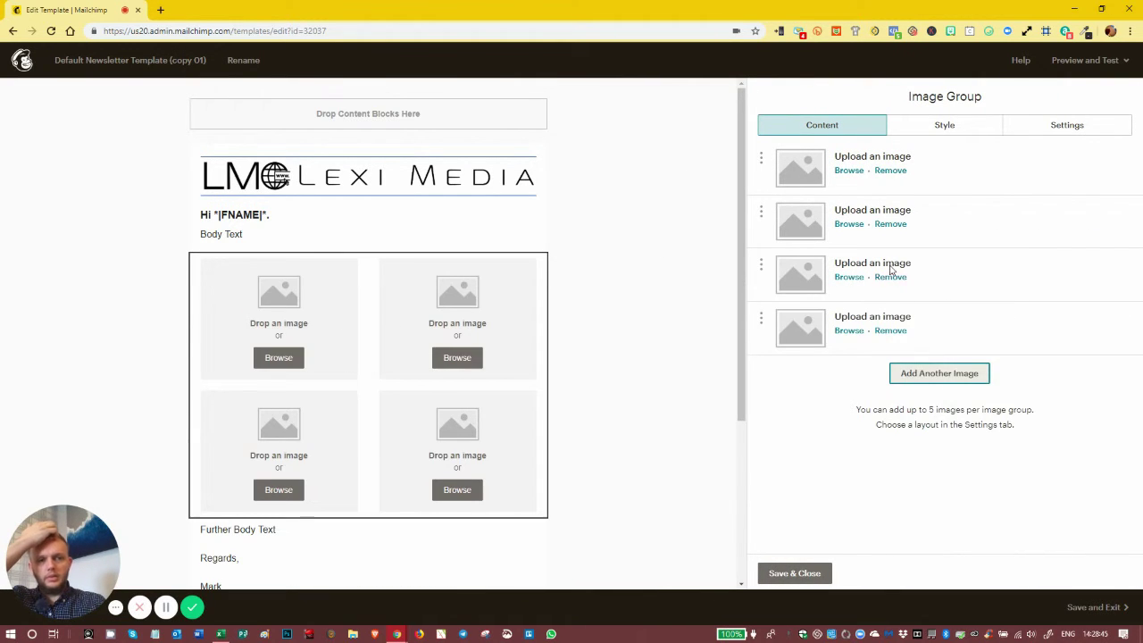
Fill the first two slots with Featured SM Image.PNG, then reopen the library to replace the first
left_click(849, 171)
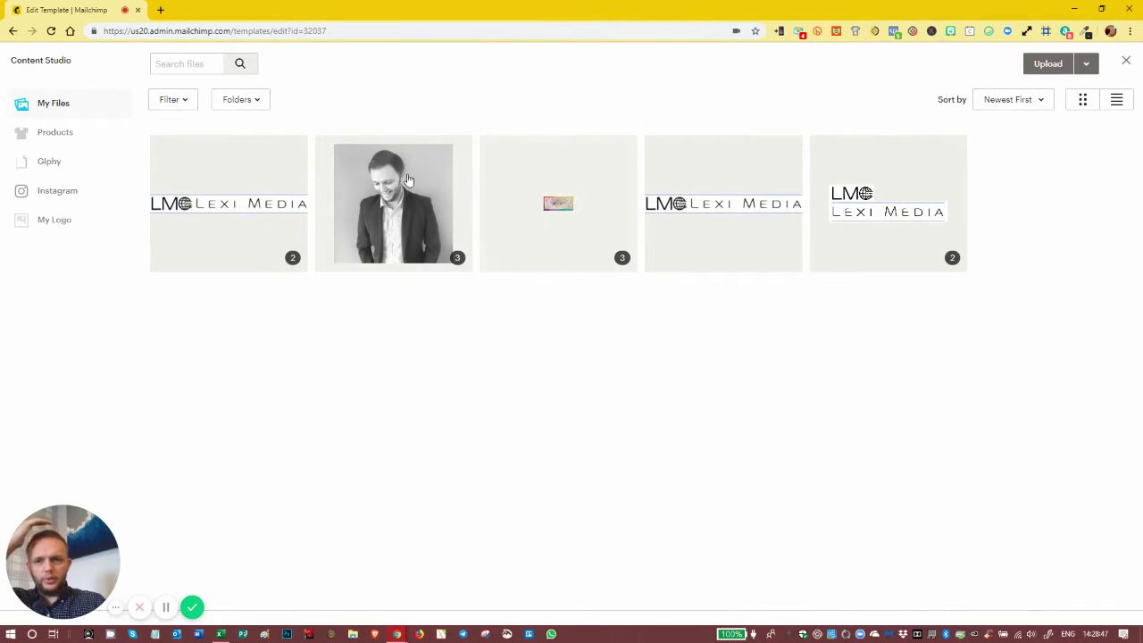
left_click(524, 215)
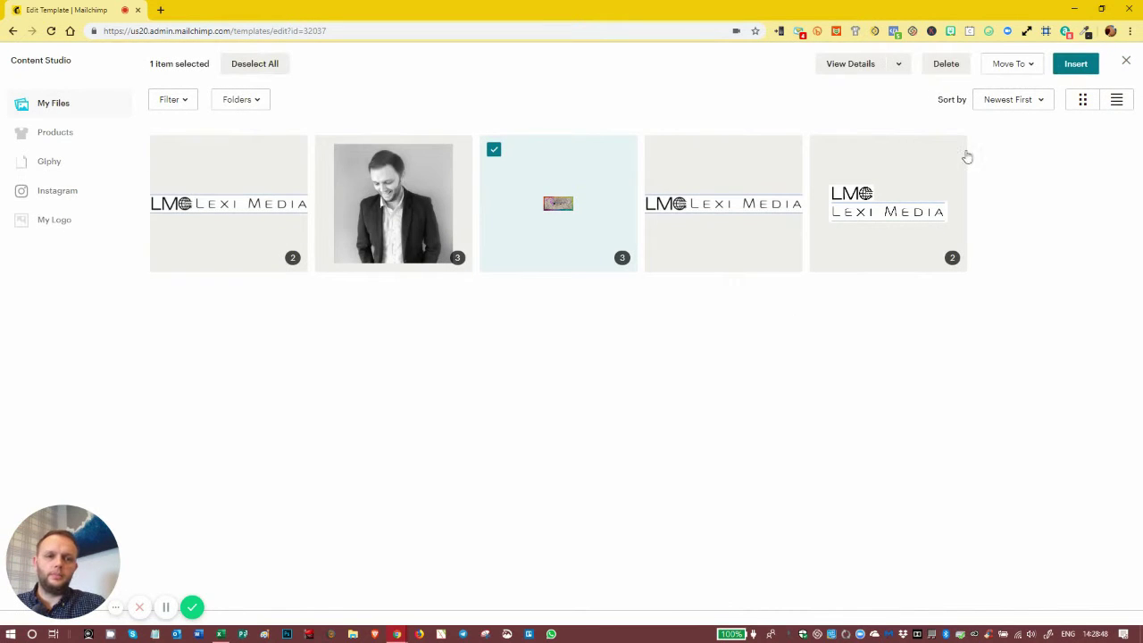
left_click(1076, 64)
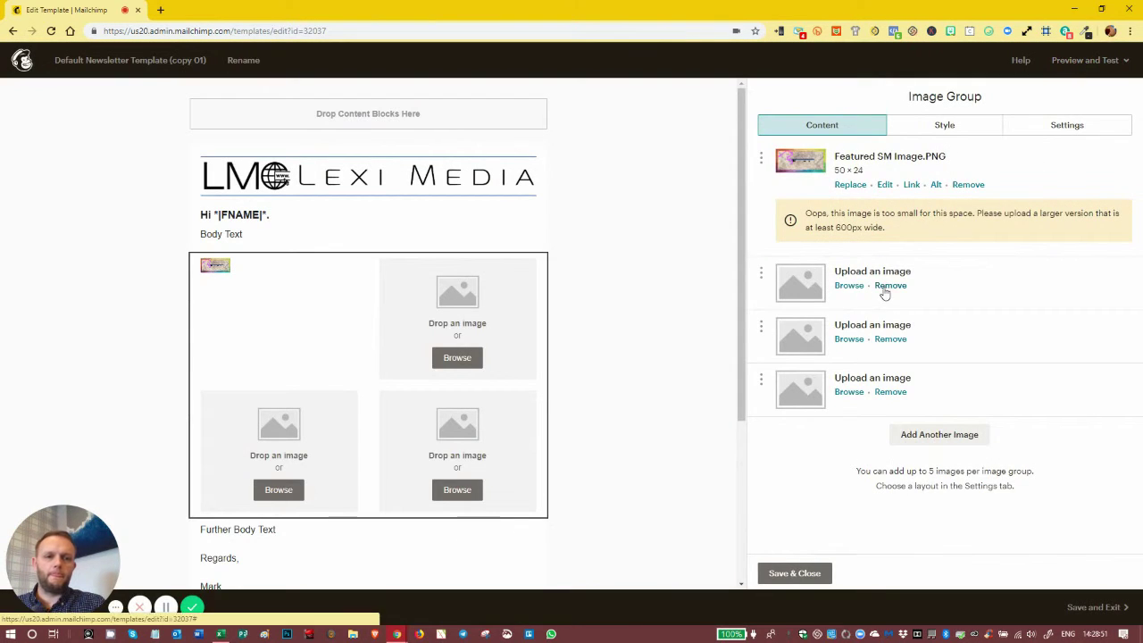
left_click(846, 287)
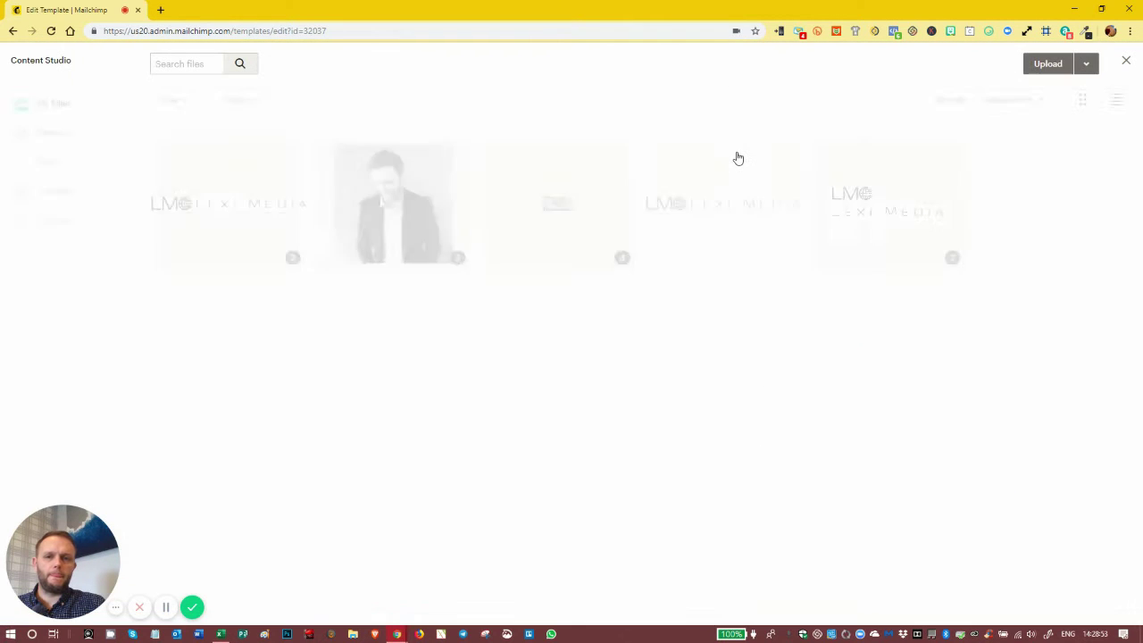
left_click(625, 181)
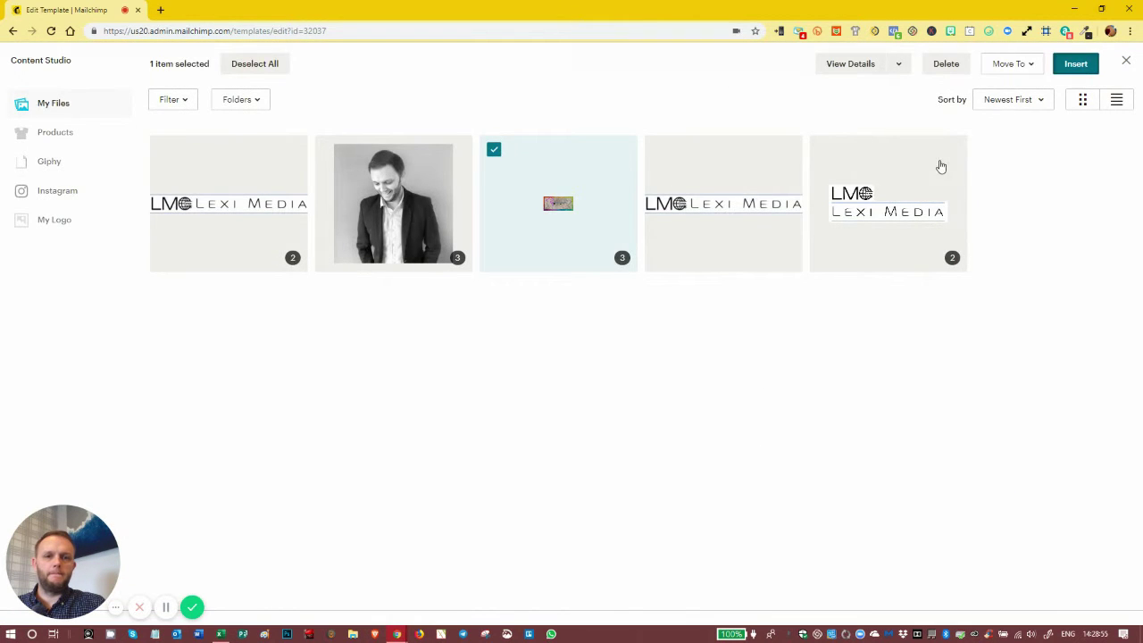
key("Return")
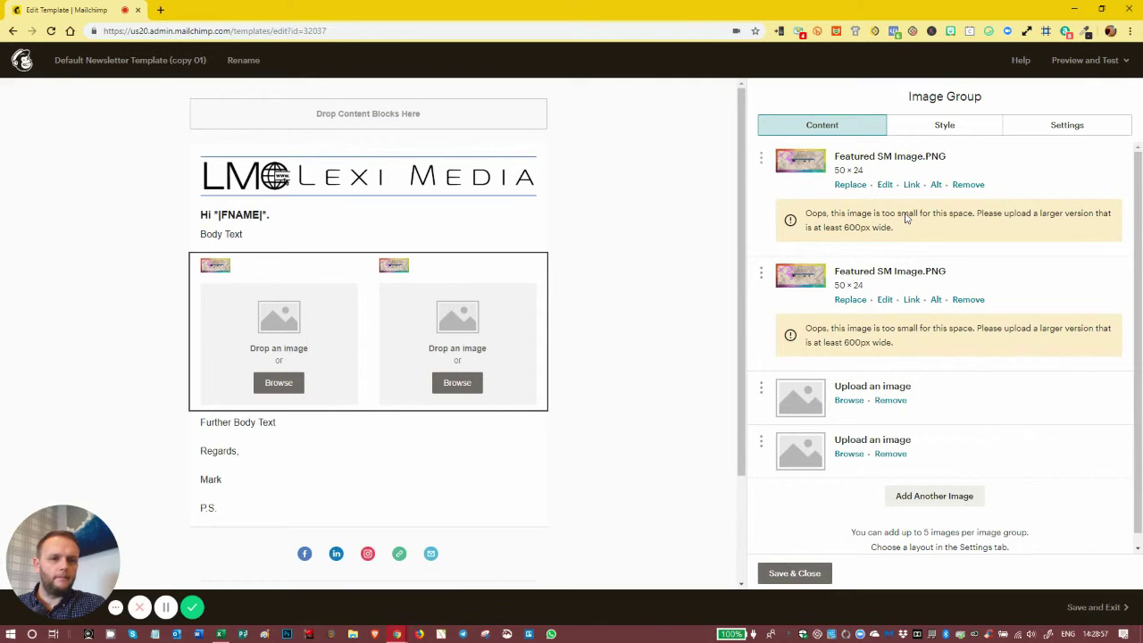
left_click(851, 185)
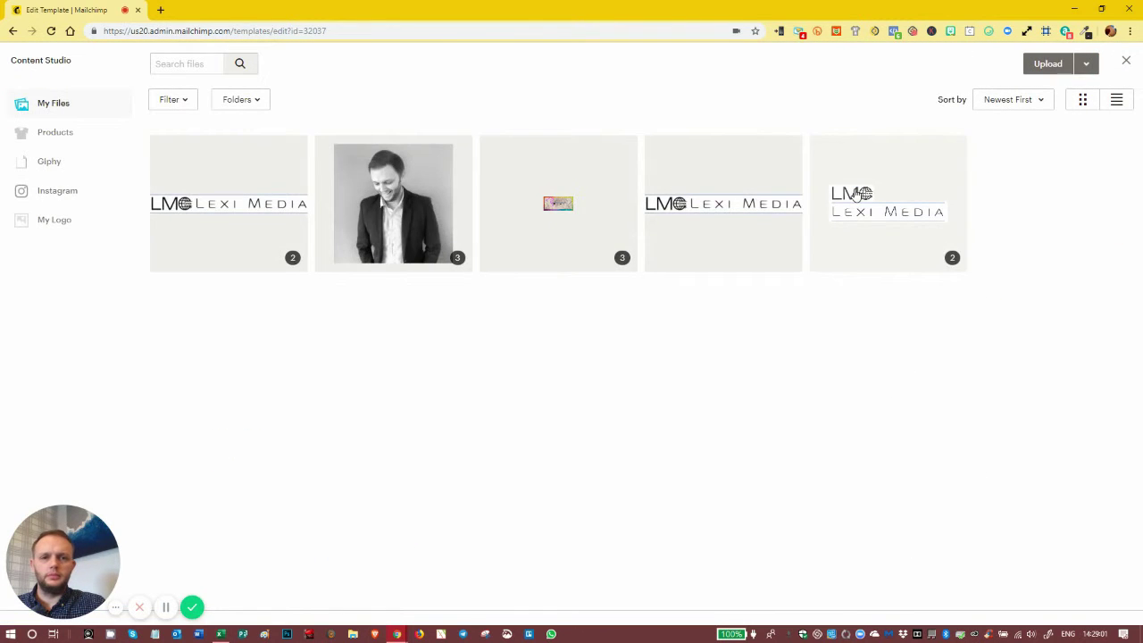
Upload Dark.png from the computer and insert it into the first image slot
left_click(1043, 63)
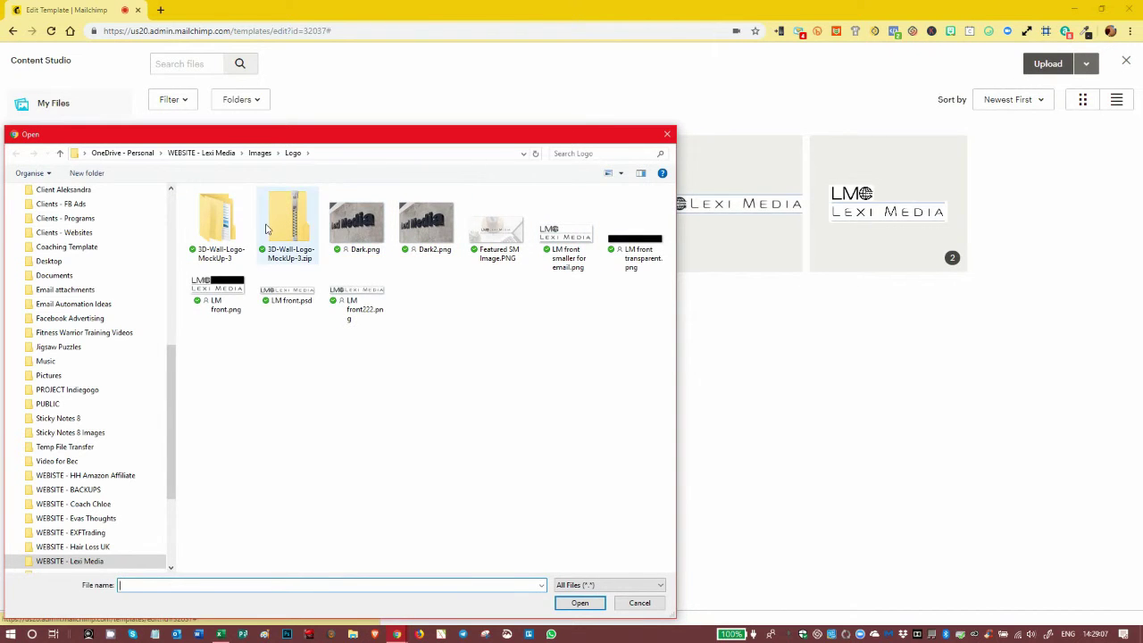
left_click(357, 223)
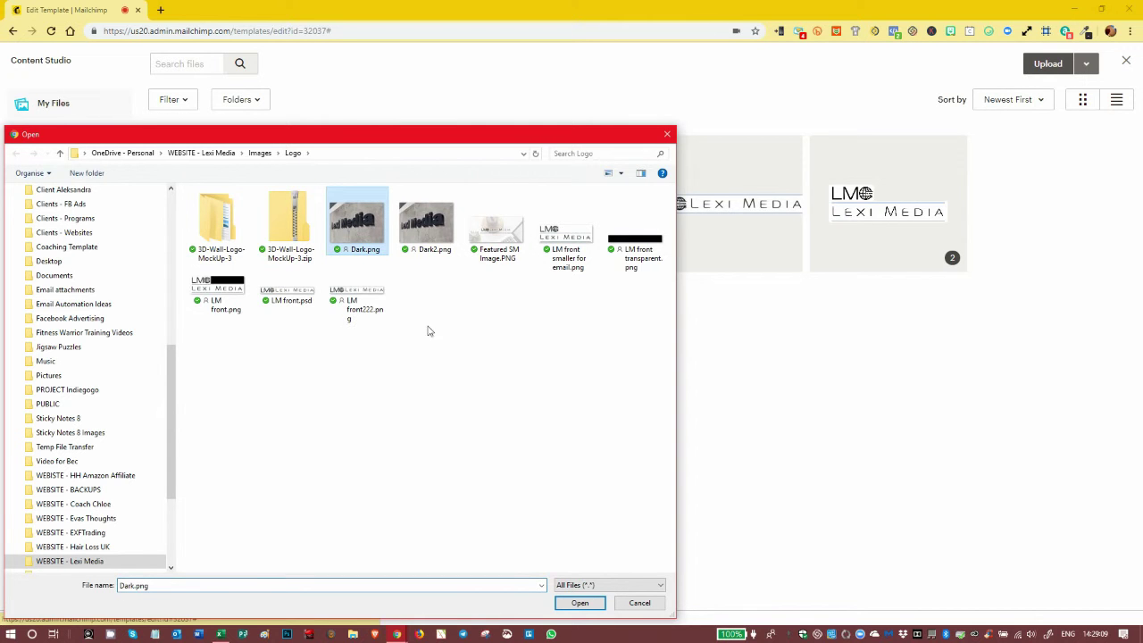
left_click(594, 601)
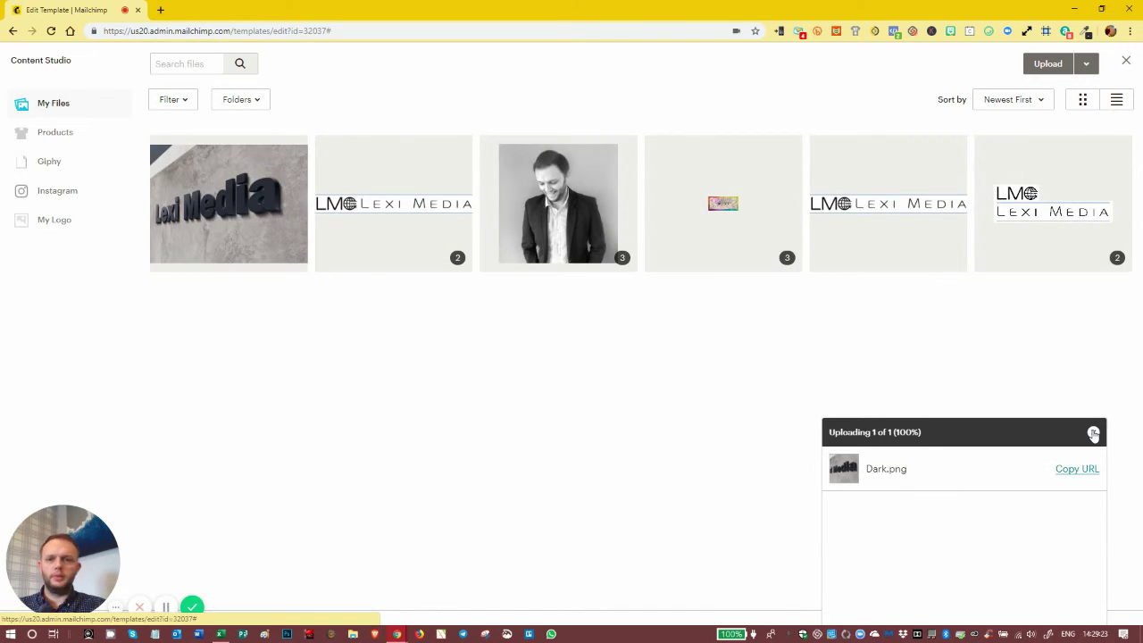
left_click(188, 210)
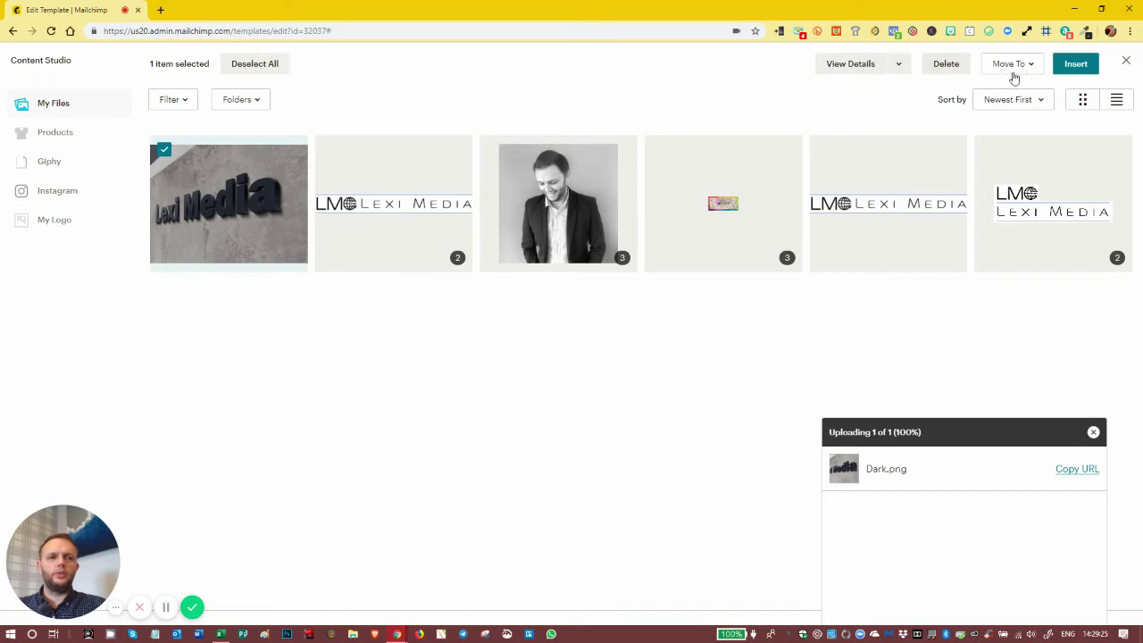
left_click(1076, 64)
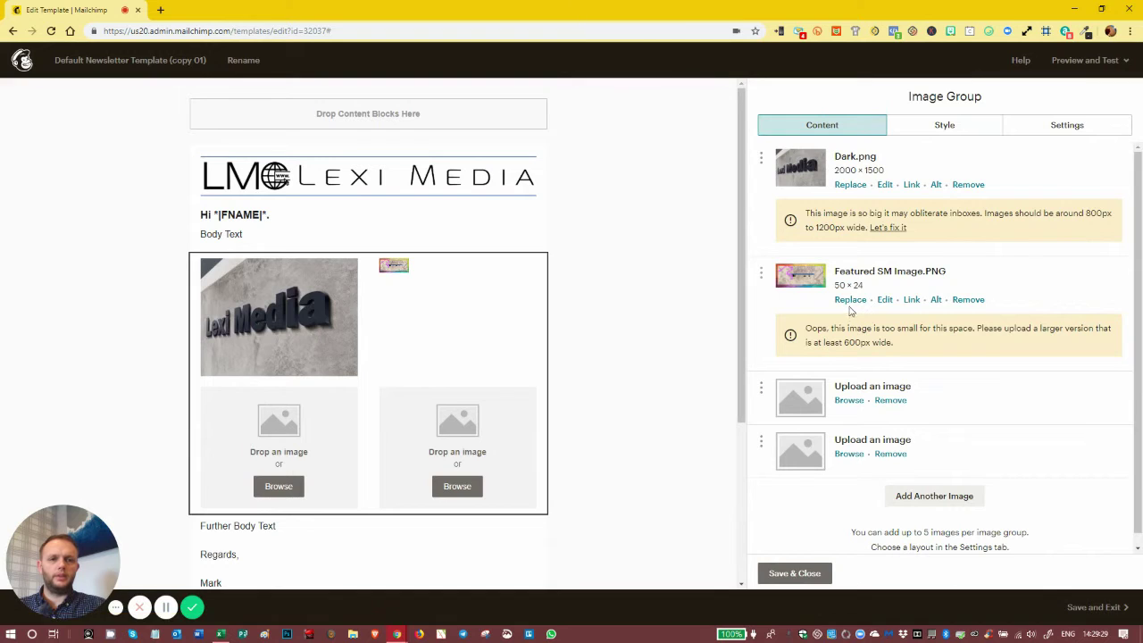
Insert Dark.png into image slots two, three and four, then save and close the group
left_click(850, 301)
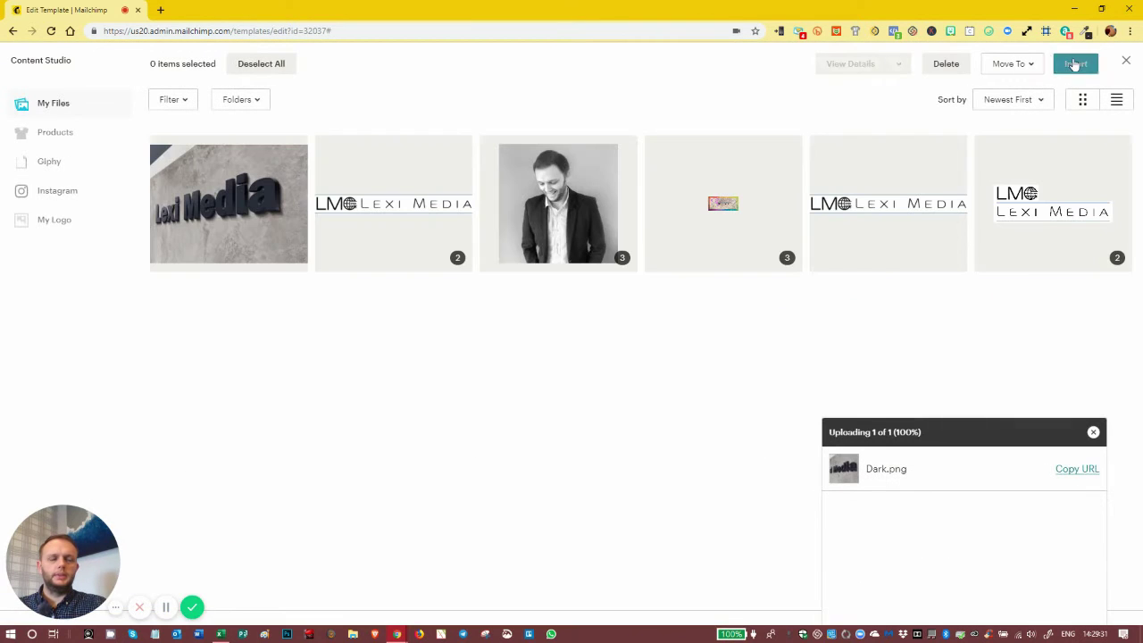
left_click(170, 212)
left_click(1075, 64)
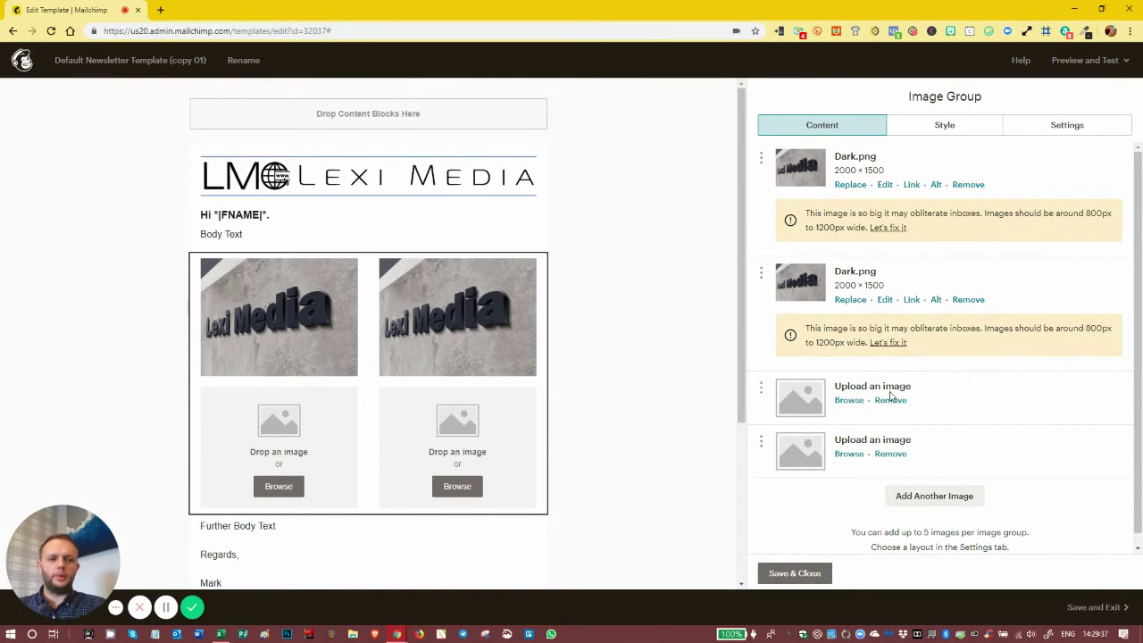
left_click(852, 400)
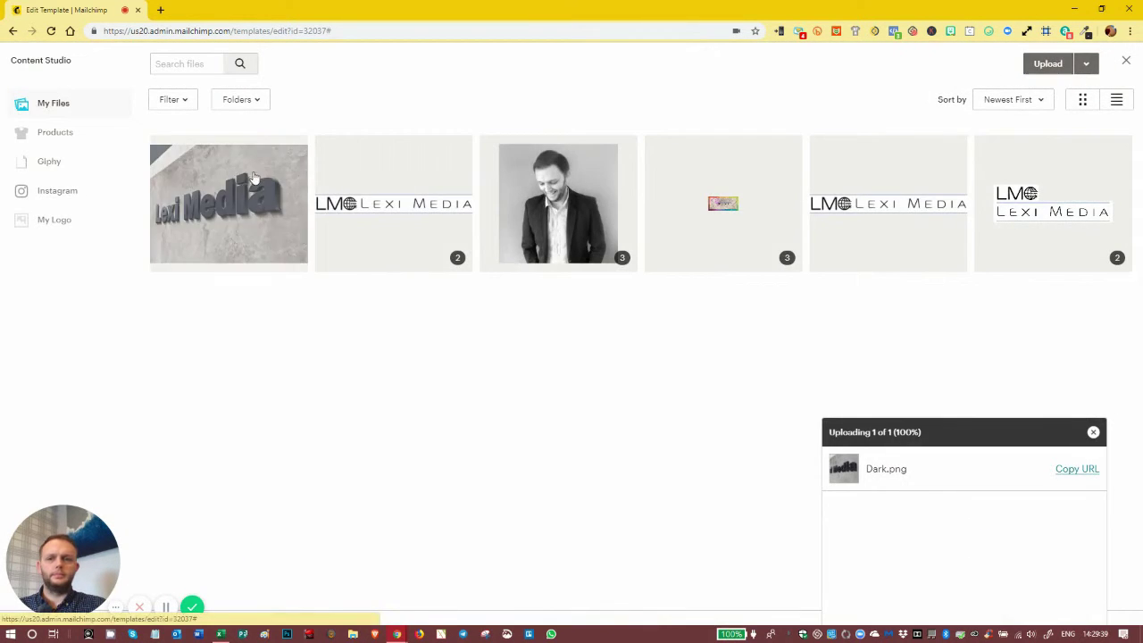
left_click(1070, 66)
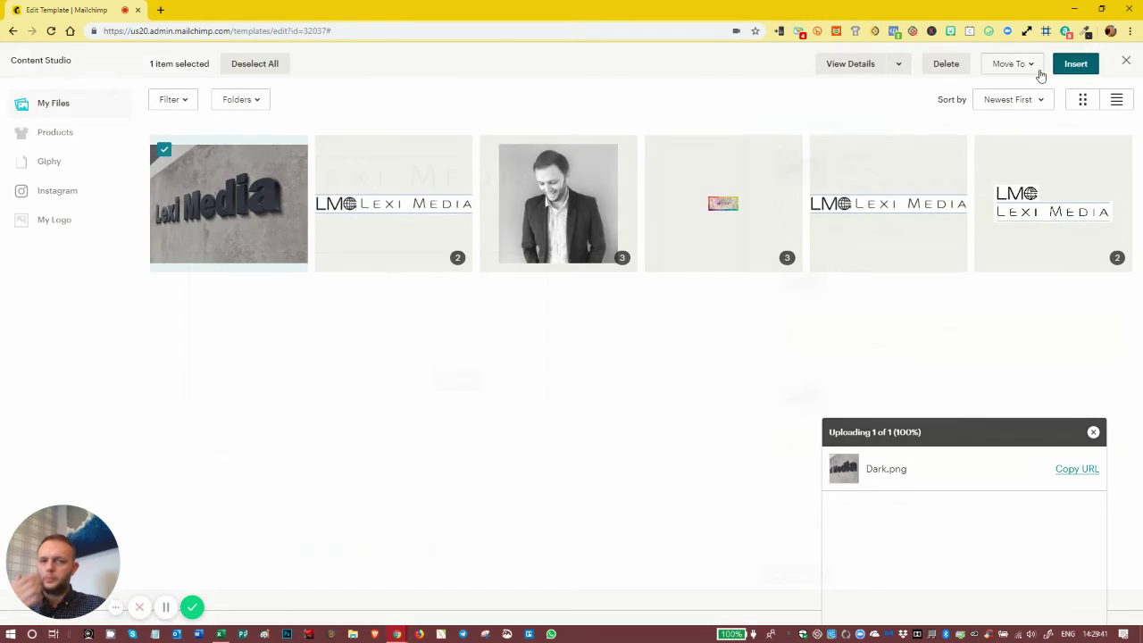
left_click(851, 516)
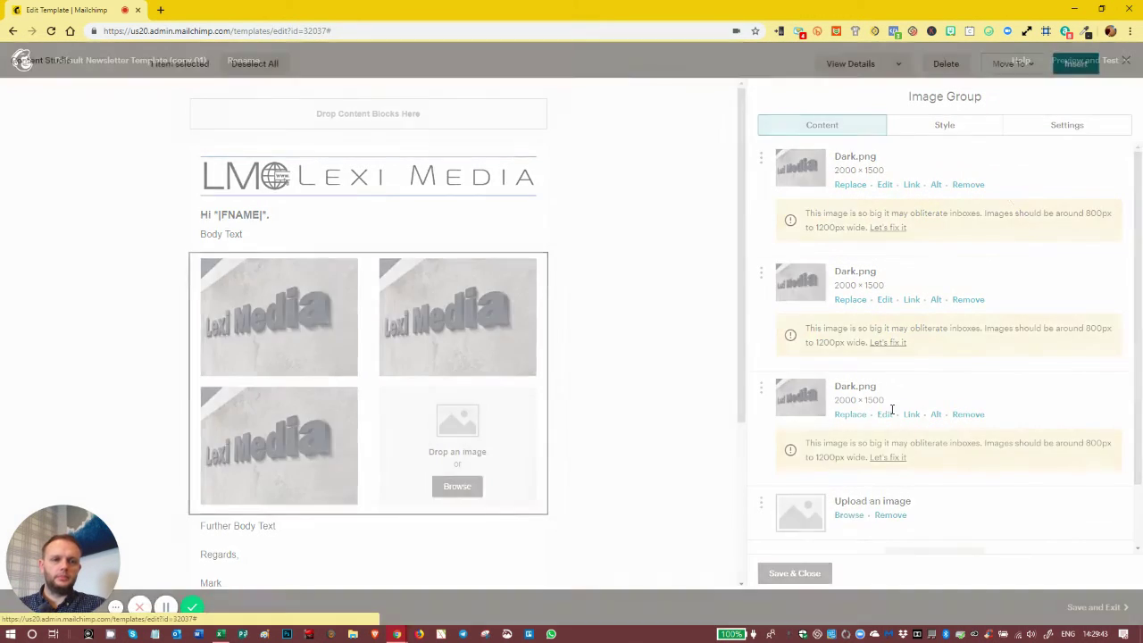
left_click(295, 169)
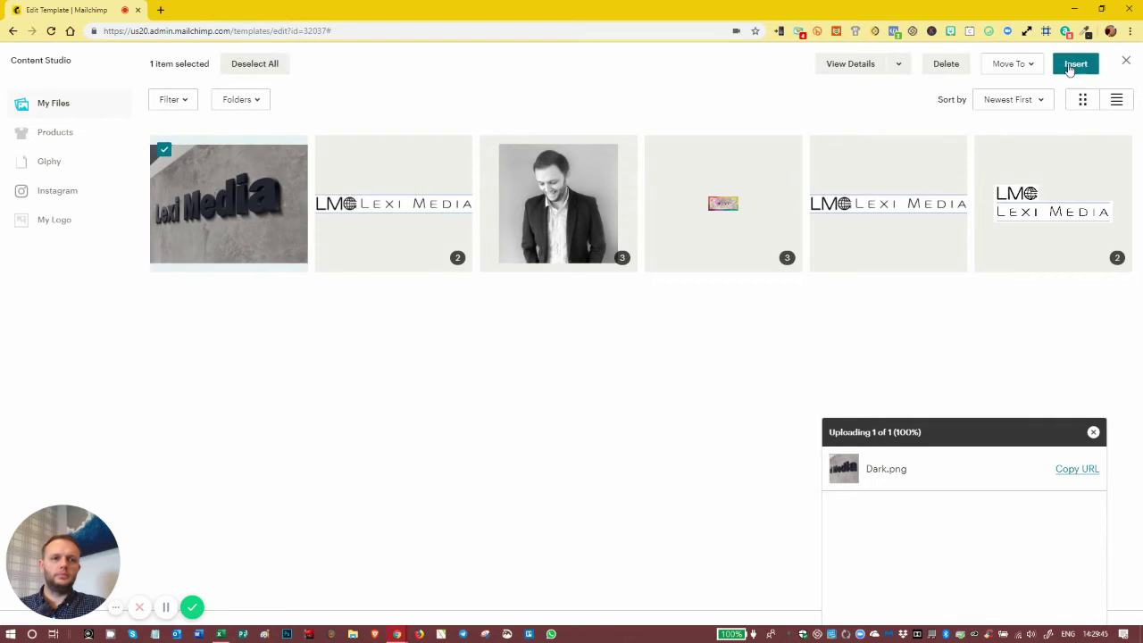
left_click(1073, 66)
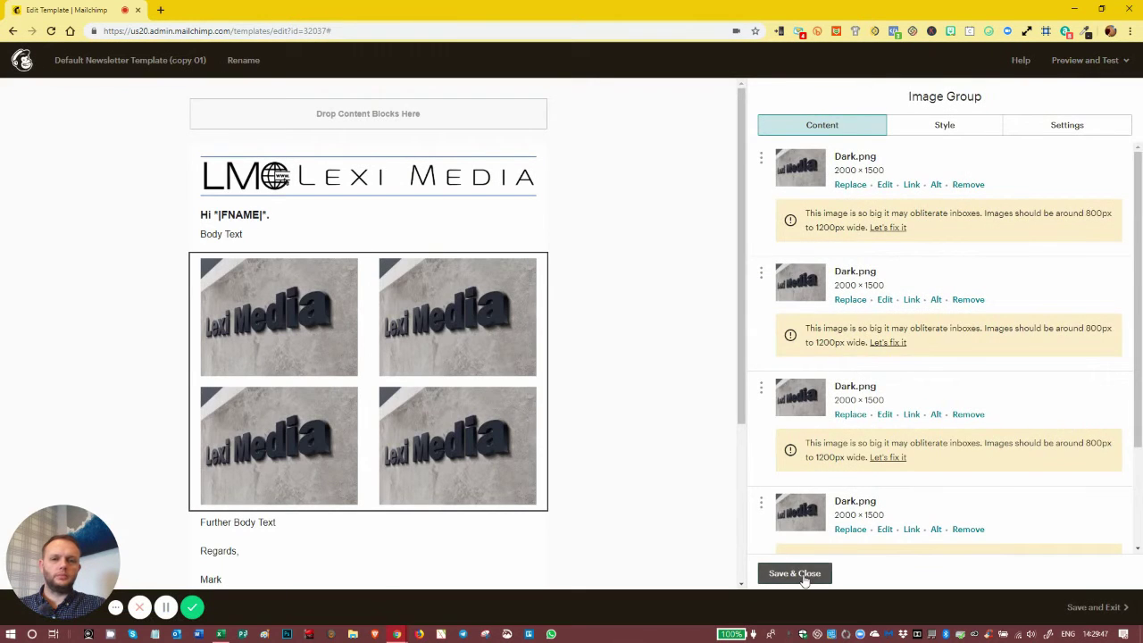
left_click(798, 572)
scroll(513, 219, "down", 3)
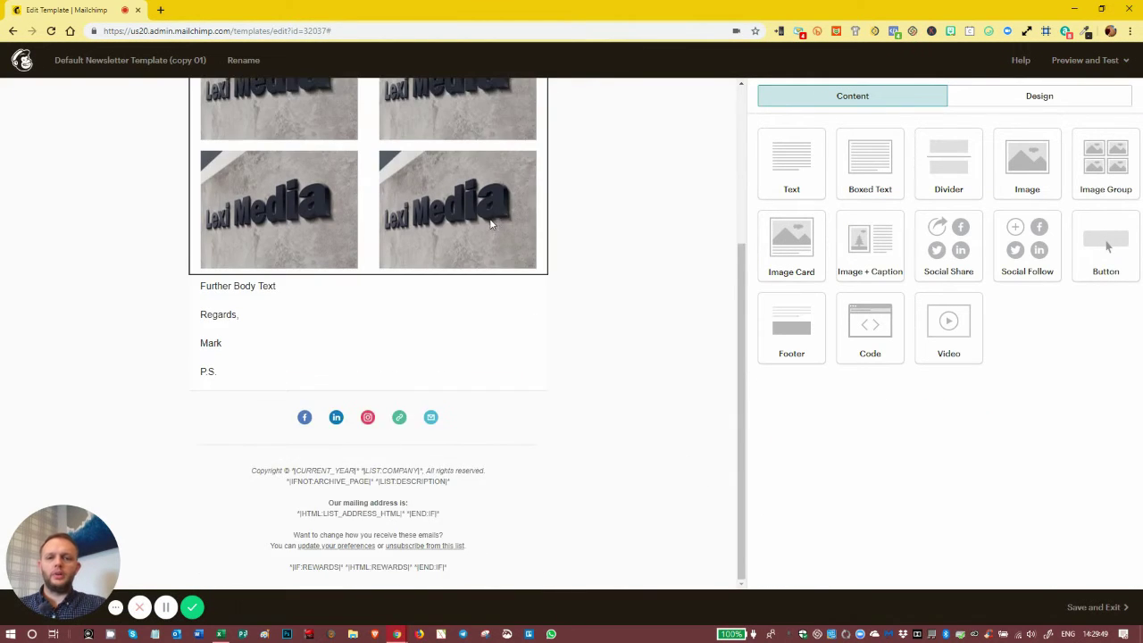
scroll(500, 223, "up", 3)
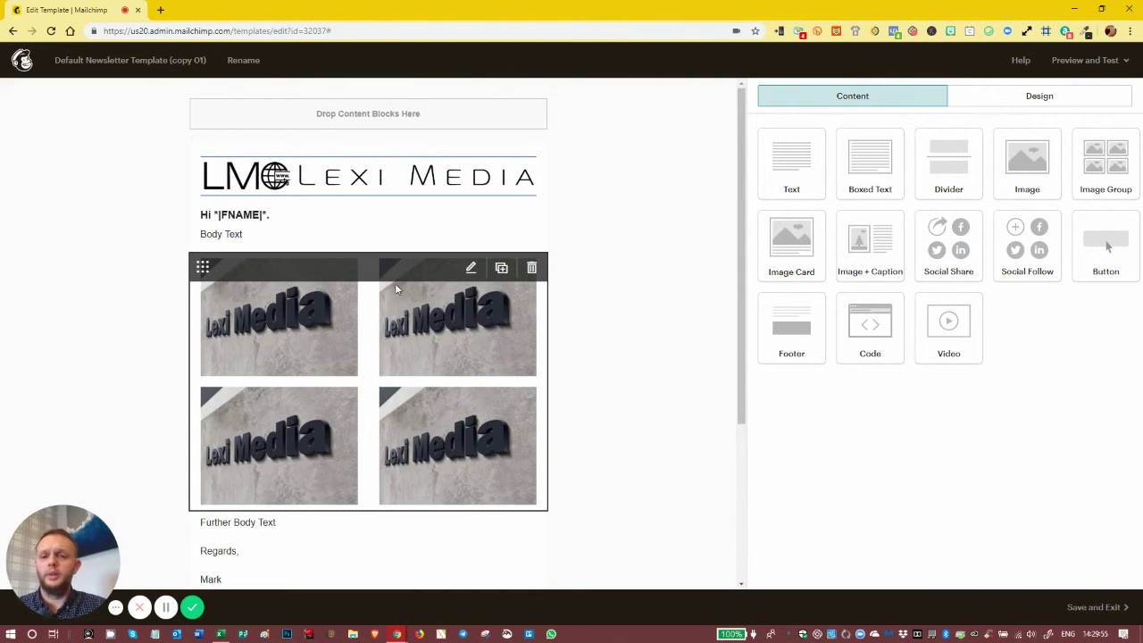
scroll(380, 178, "down", 3)
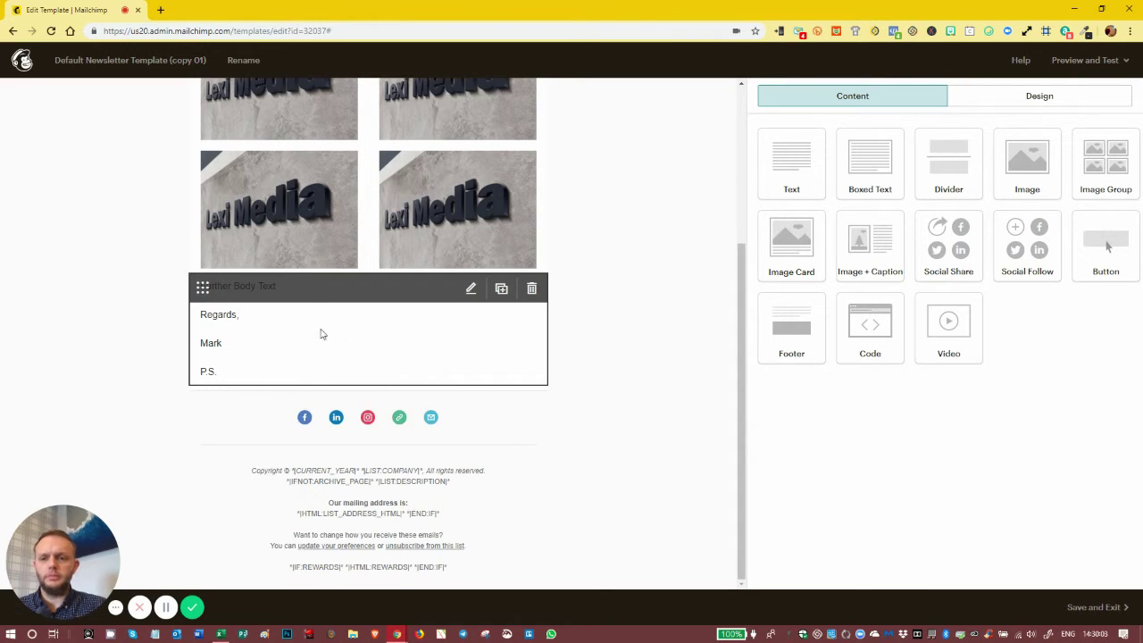
scroll(288, 327, "up", 3)
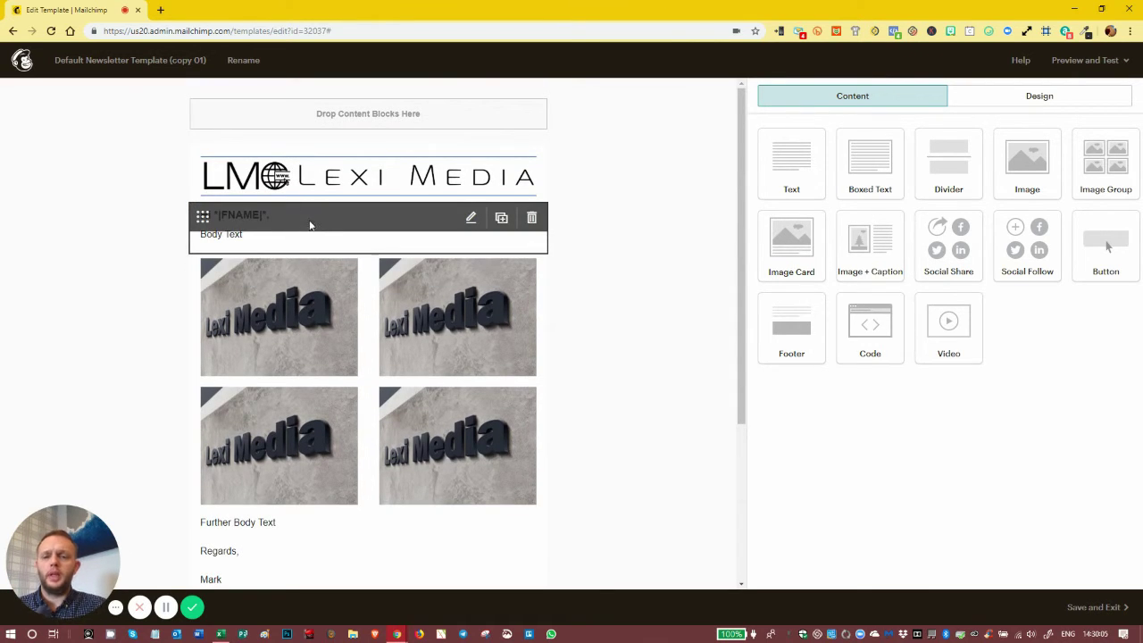
scroll(320, 514, "down", 2)
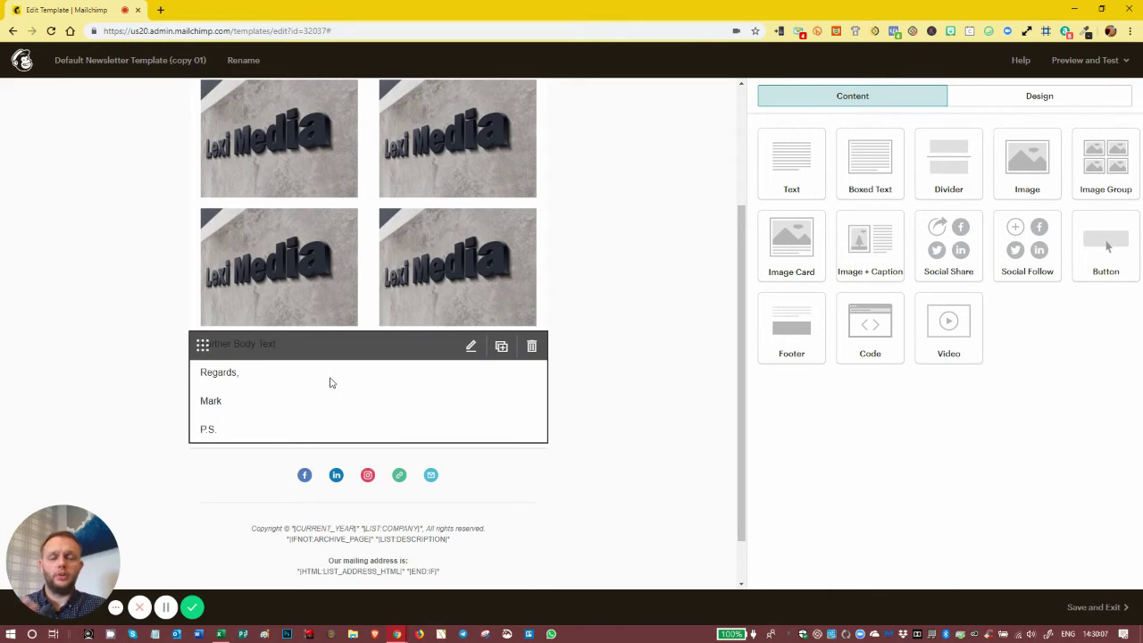
scroll(340, 387, "up", 2)
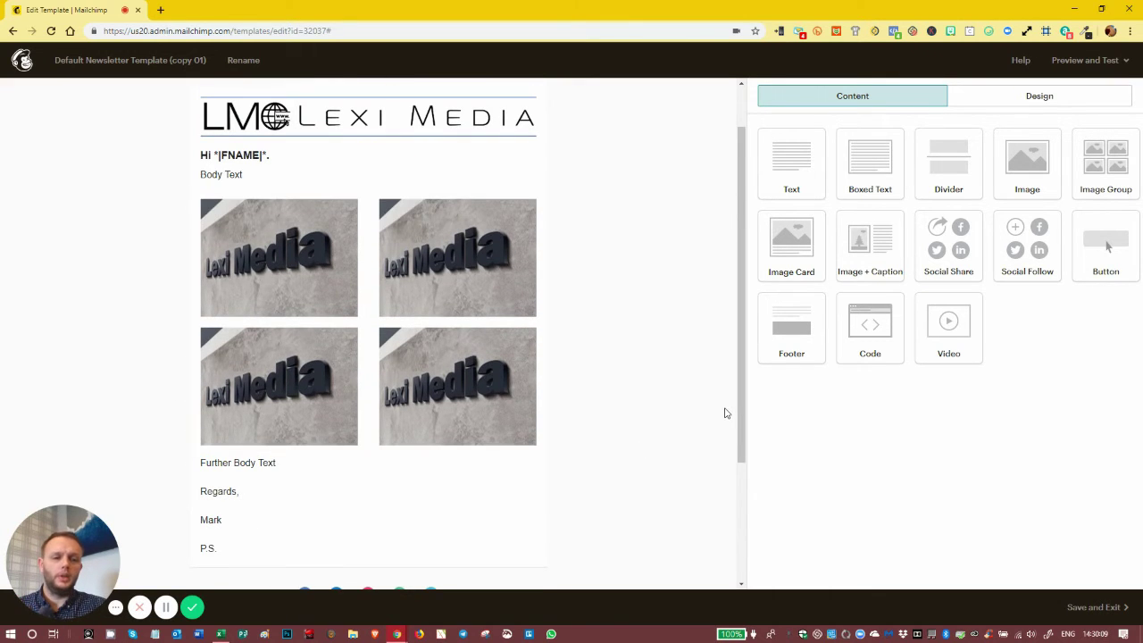
Save and exit, reopen 'Default Newsletter Template (copy 01)' and bring up its Save Template naming dialog
left_click(1093, 607)
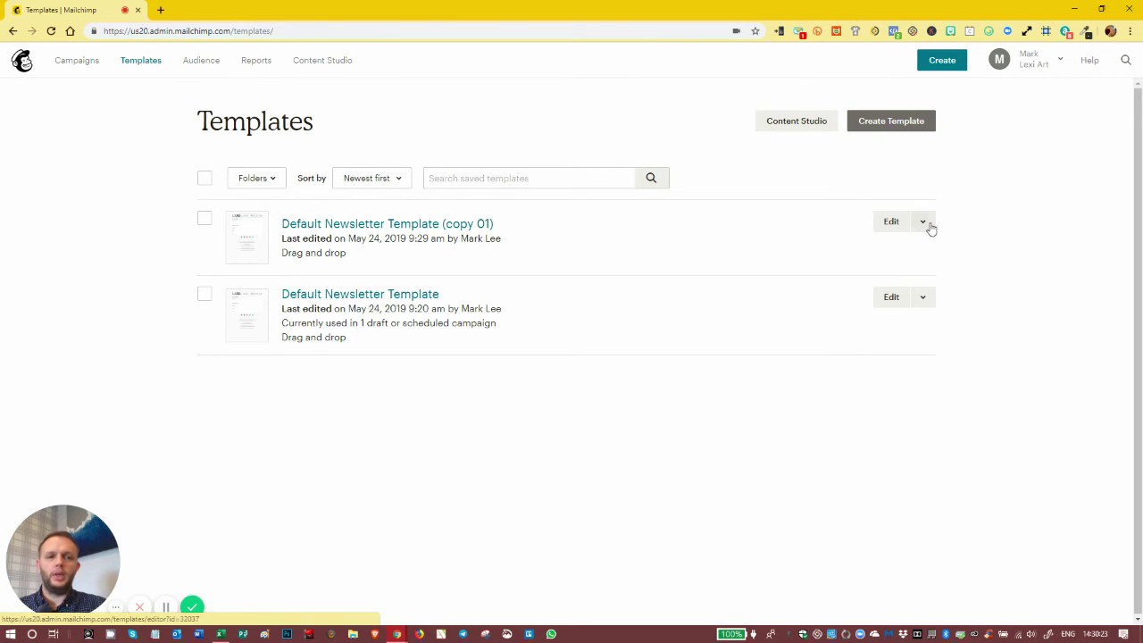
left_click(879, 227)
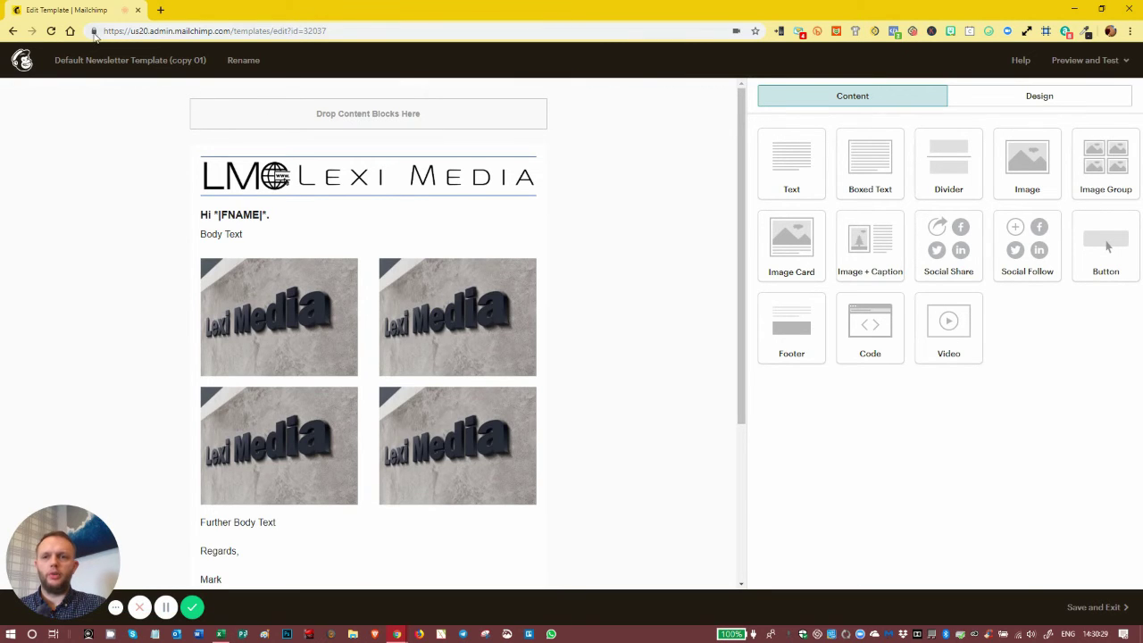
left_click(247, 62)
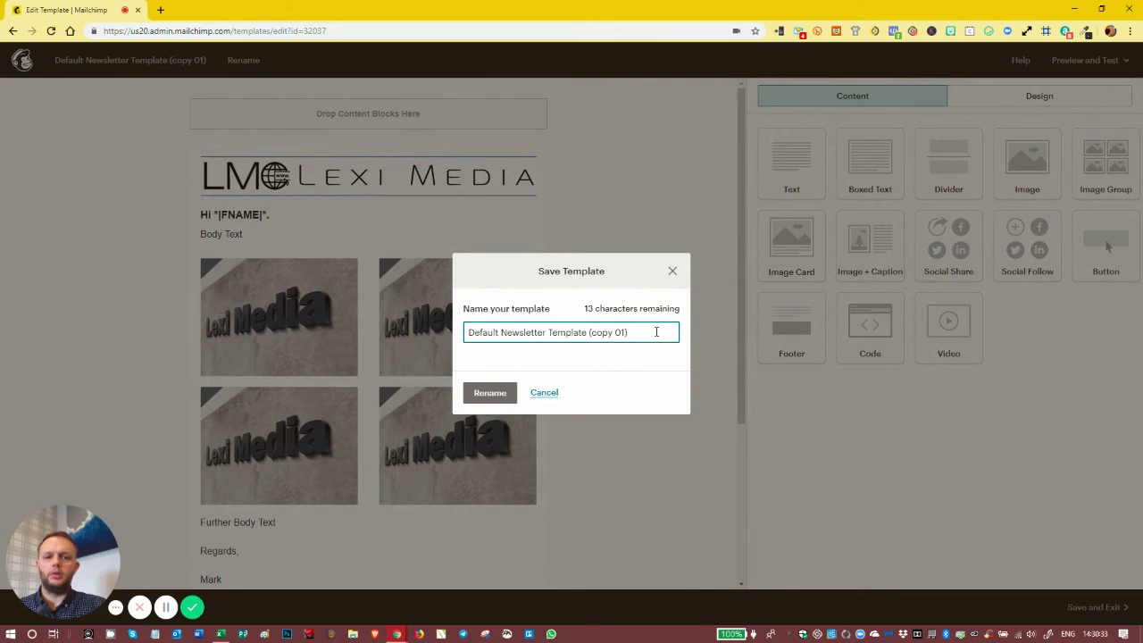
Change the name 'Default Newsletter Template (copy 01)' to 'Default Image Template', then save and exit
left_click_drag(656, 331, 582, 329)
key("BackSpace")
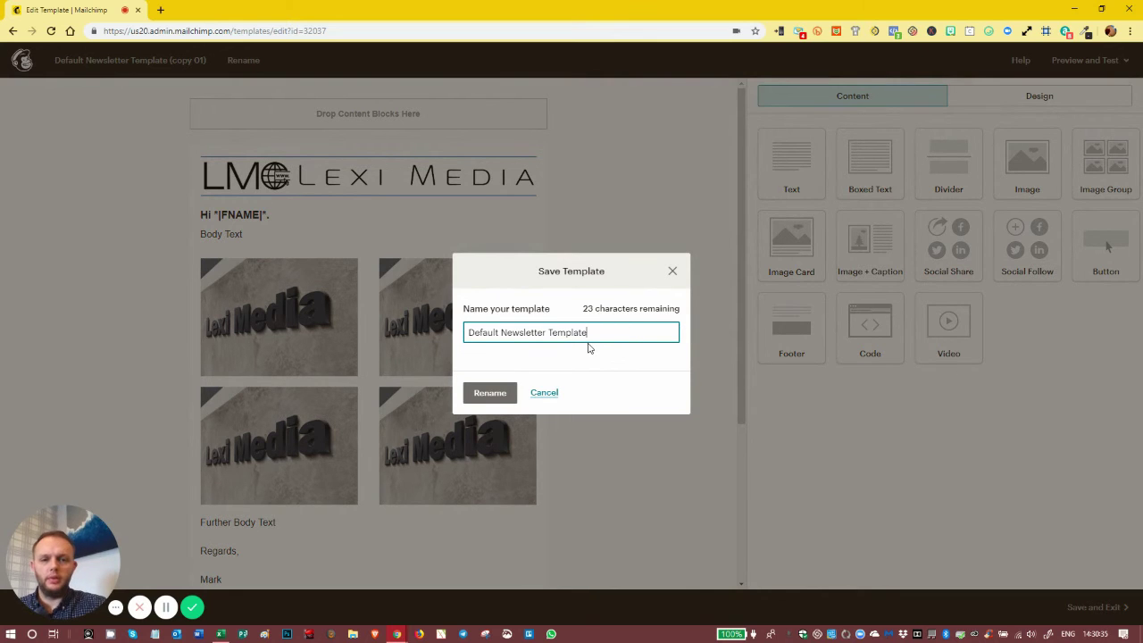
left_click(545, 330)
key("BackSpace")
key("BackSpace")
key("BackSpace")
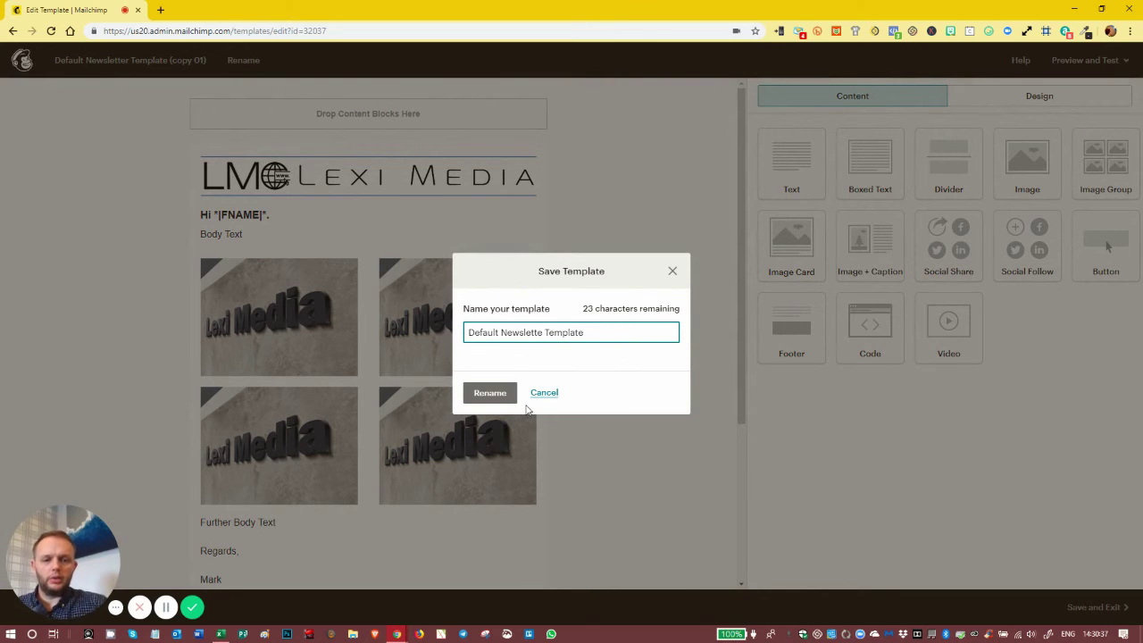
key("BackSpace")
key("BackSpace")
key("BackSpace")
key("BackSpace")
key("BackSpace")
key("BackSpace")
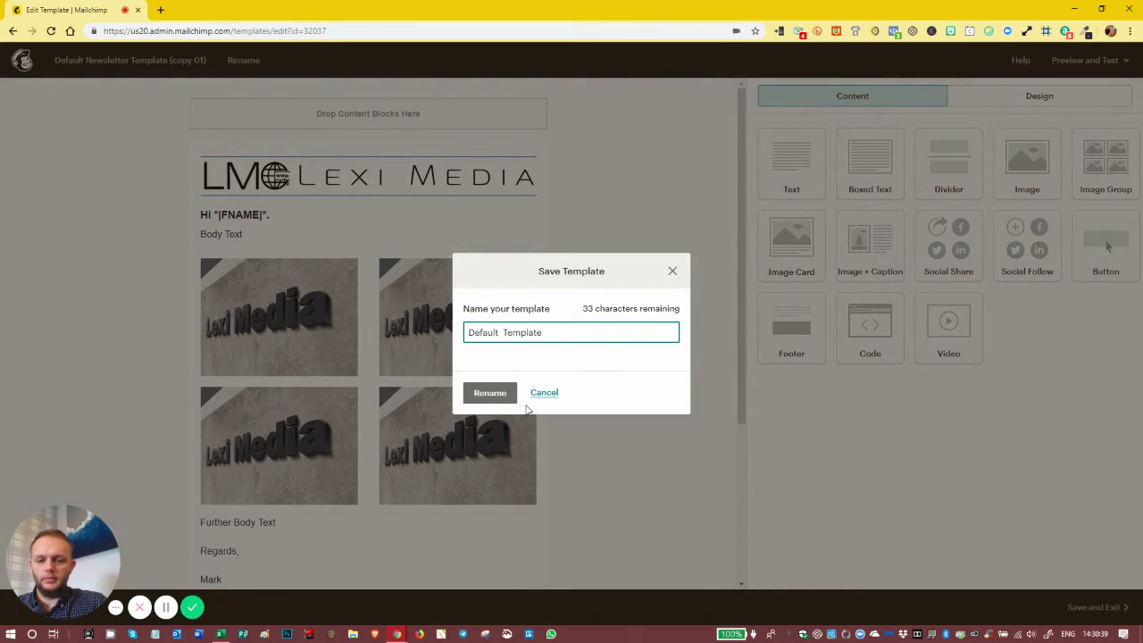
type("Image Templ")
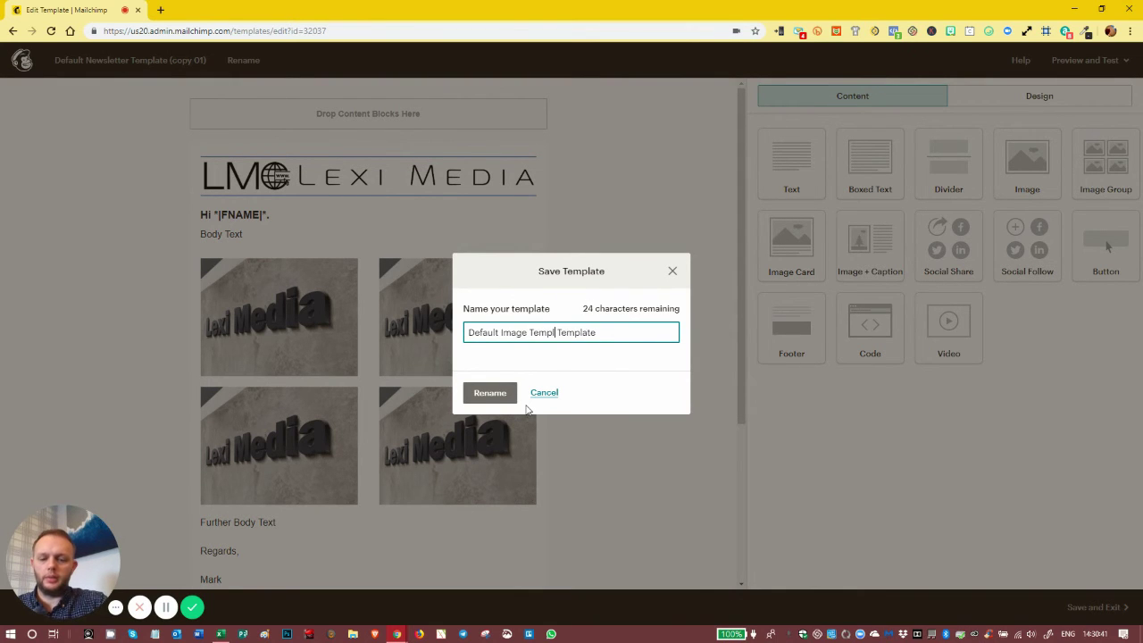
type("ate")
key("BackSpace")
key("BackSpace")
key("BackSpace")
key("BackSpace")
key("BackSpace")
key("BackSpace")
key("BackSpace")
key("BackSpace")
key("BackSpace")
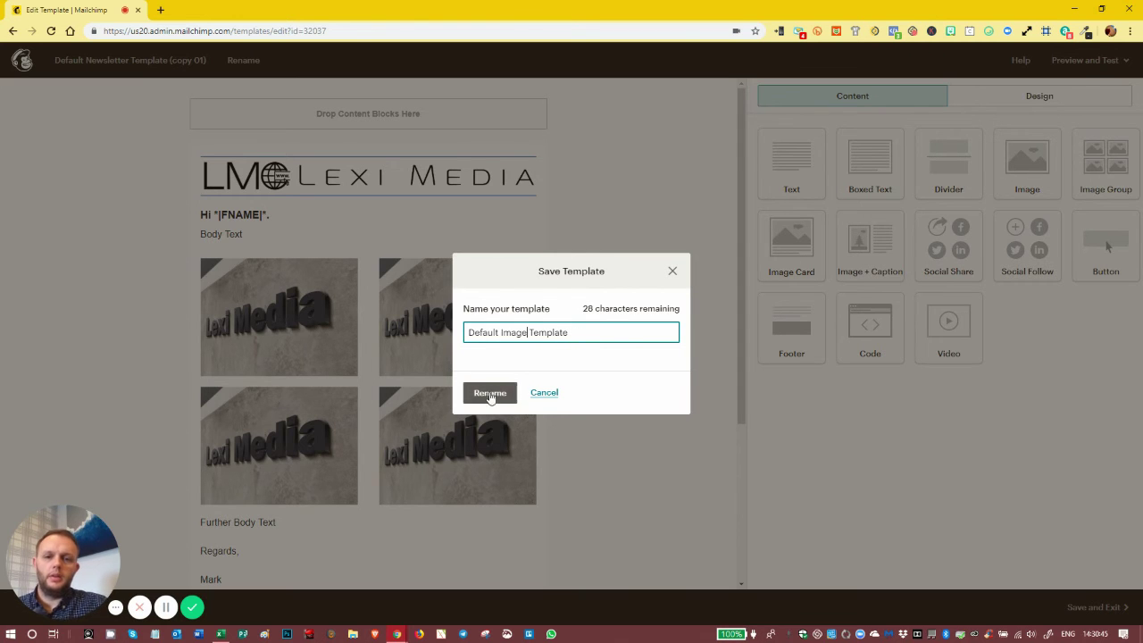
left_click(486, 392)
left_click(1111, 614)
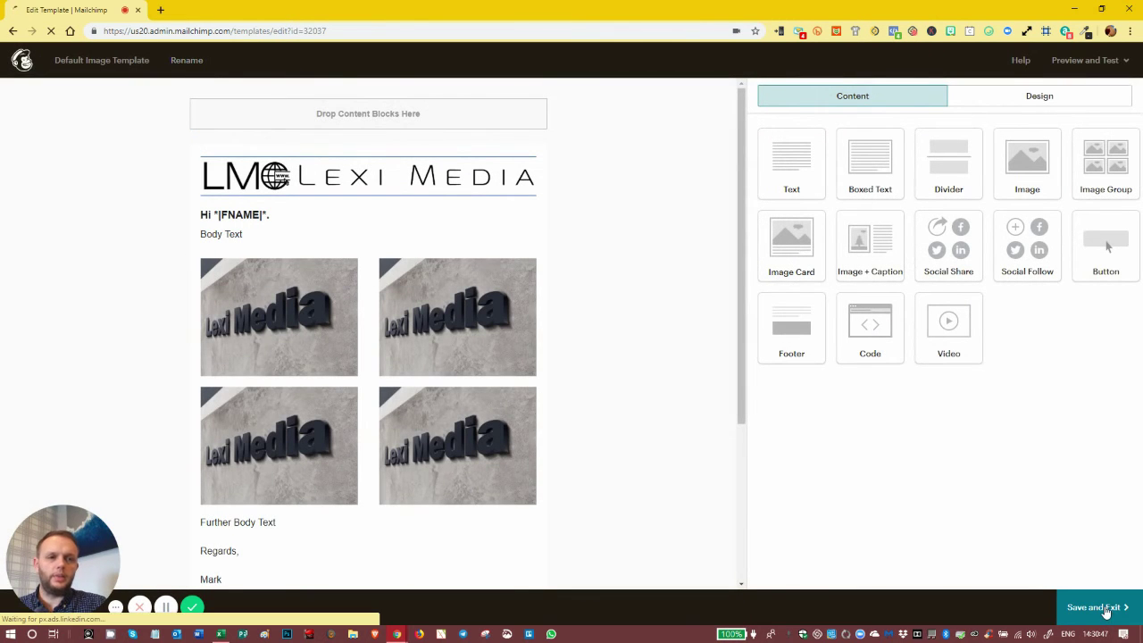